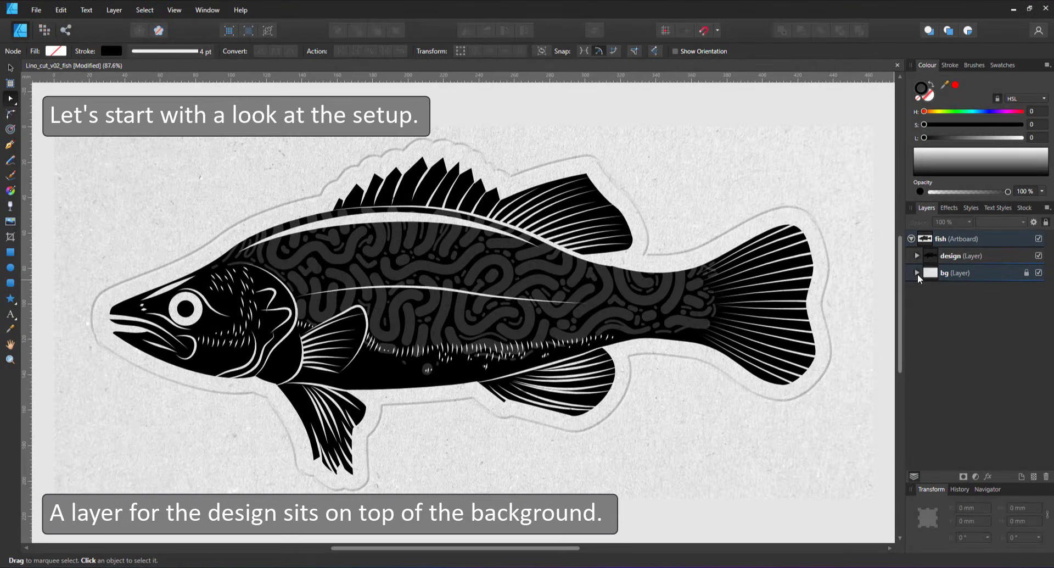
Hide the design layer and the Bevel indent FX group in the bg layer so only the paper texture shows.
{"action": "left_click", "coordinate": [1039, 256]}
{"action": "left_click", "coordinate": [917, 273]}
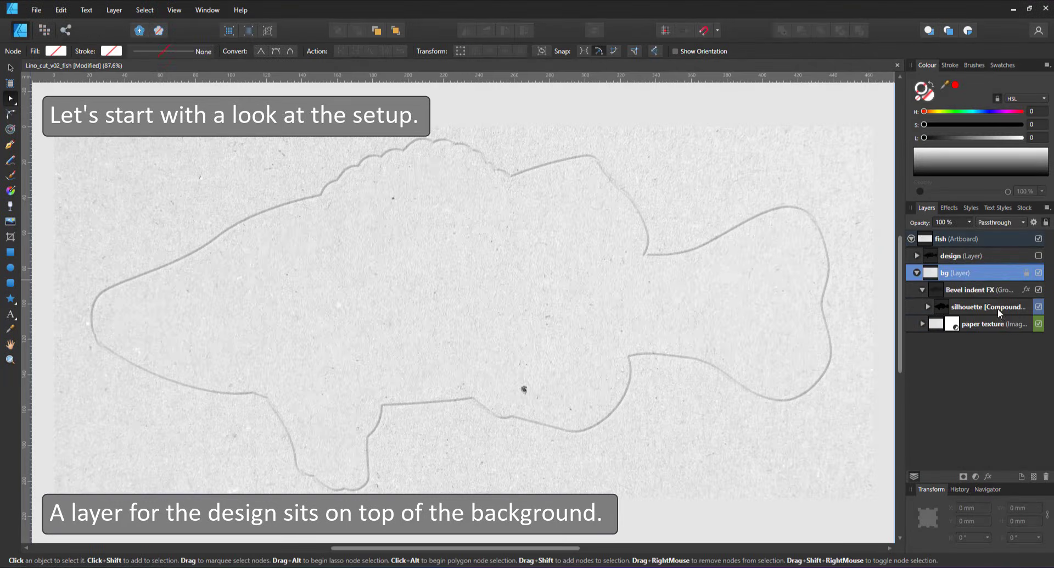
{"action": "left_click", "coordinate": [1039, 289]}
{"action": "left_click", "coordinate": [923, 289]}
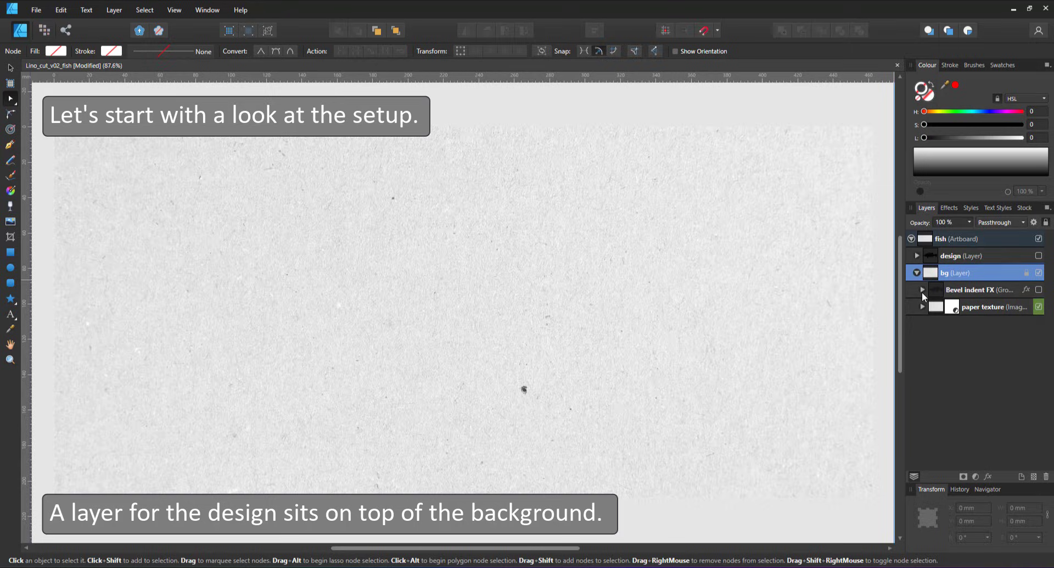
Show the design layer again and hide its Erase layer to isolate the black silhouette compound.
{"action": "left_click", "coordinate": [917, 256]}
{"action": "left_click", "coordinate": [1040, 255]}
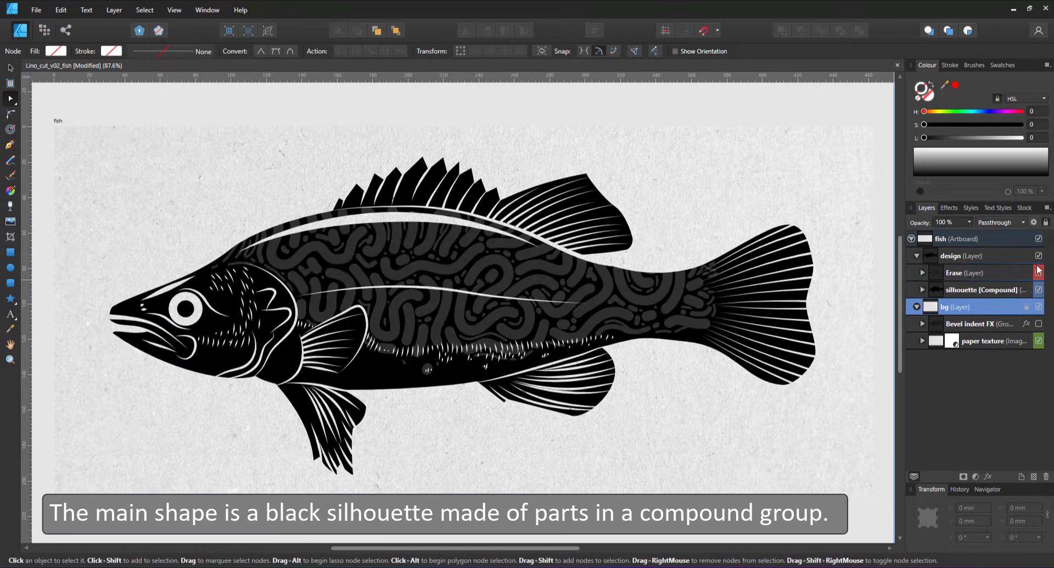
{"action": "left_click", "coordinate": [1039, 273]}
{"action": "left_click", "coordinate": [944, 294]}
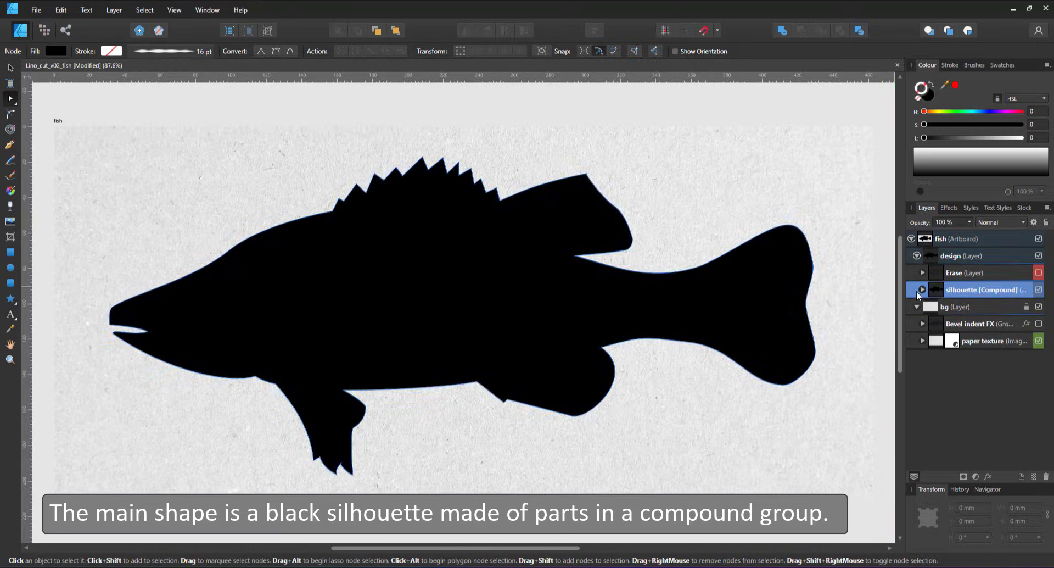
Examine each of the curves that make up the silhouette compound.
{"action": "left_click", "coordinate": [923, 289]}
{"action": "left_click", "coordinate": [962, 306]}
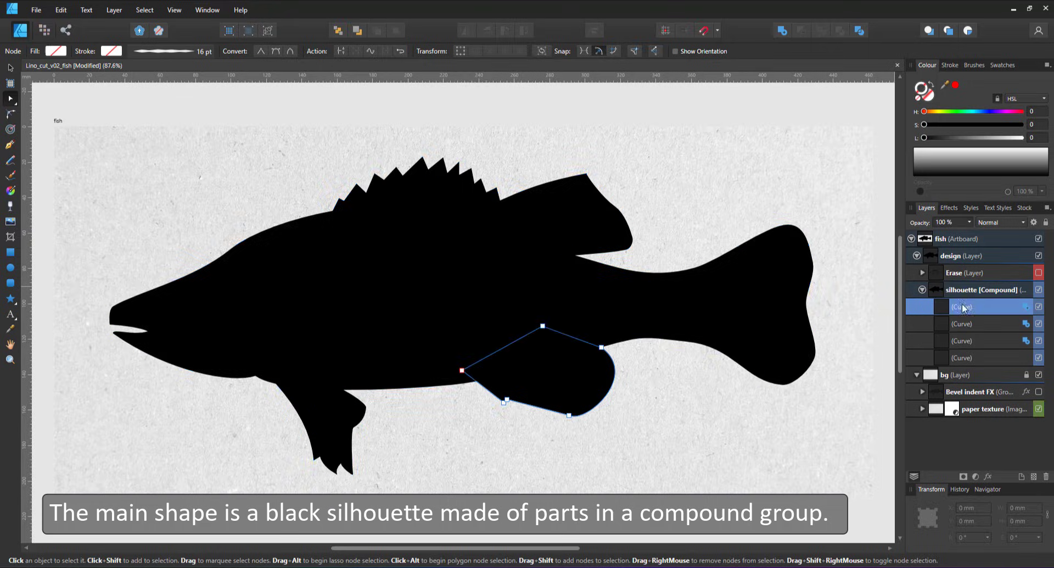
{"action": "left_click", "coordinate": [963, 324]}
{"action": "left_click", "coordinate": [964, 340]}
{"action": "left_click", "coordinate": [962, 357]}
{"action": "left_click", "coordinate": [923, 290]}
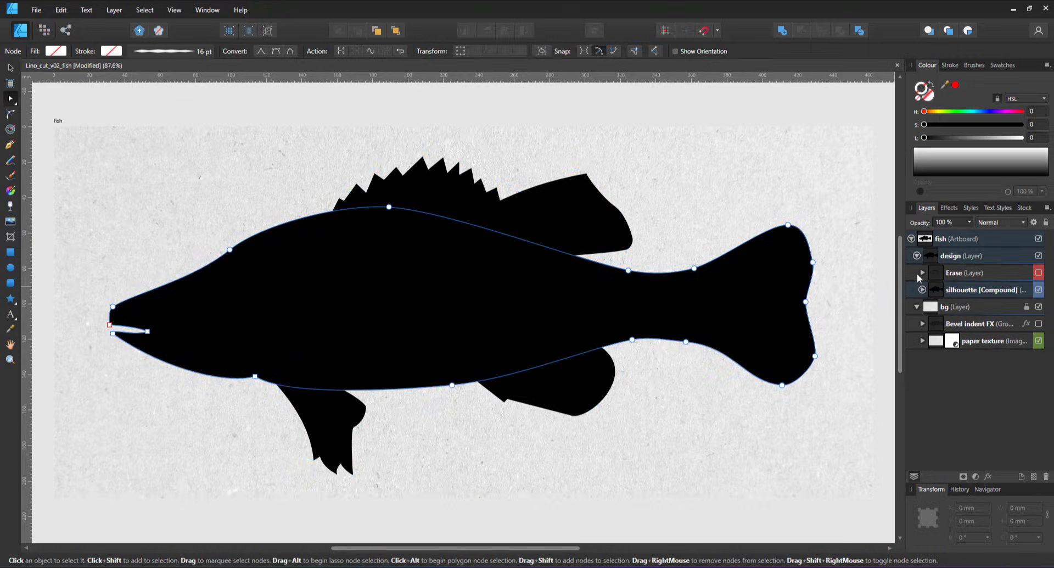
Turn the Erase layer back on and hide the semi transparent clipping layer inside it.
{"action": "left_click", "coordinate": [918, 272]}
{"action": "left_click", "coordinate": [1038, 273]}
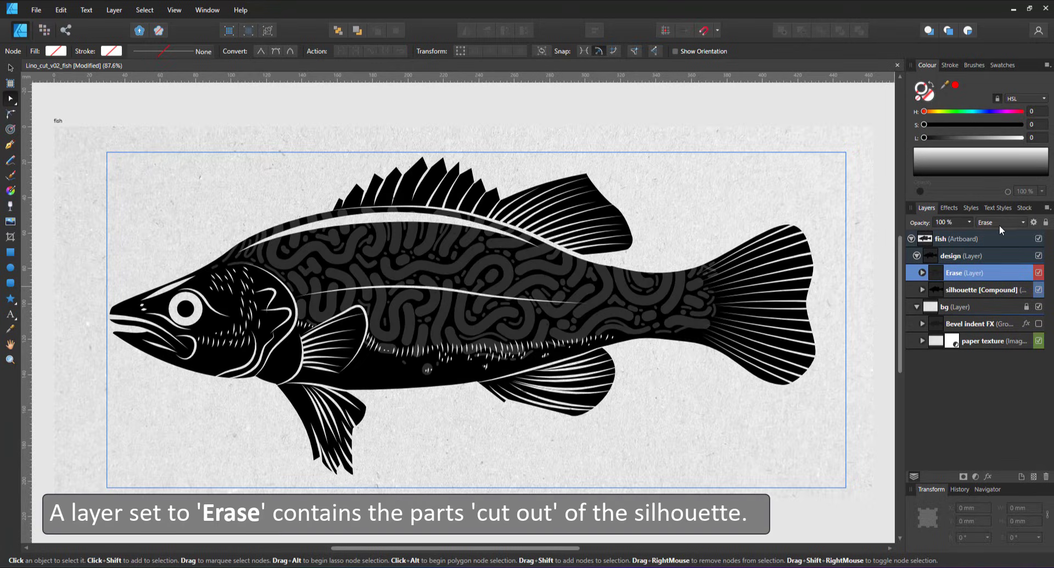
{"action": "left_click", "coordinate": [922, 273]}
{"action": "left_click", "coordinate": [1039, 290]}
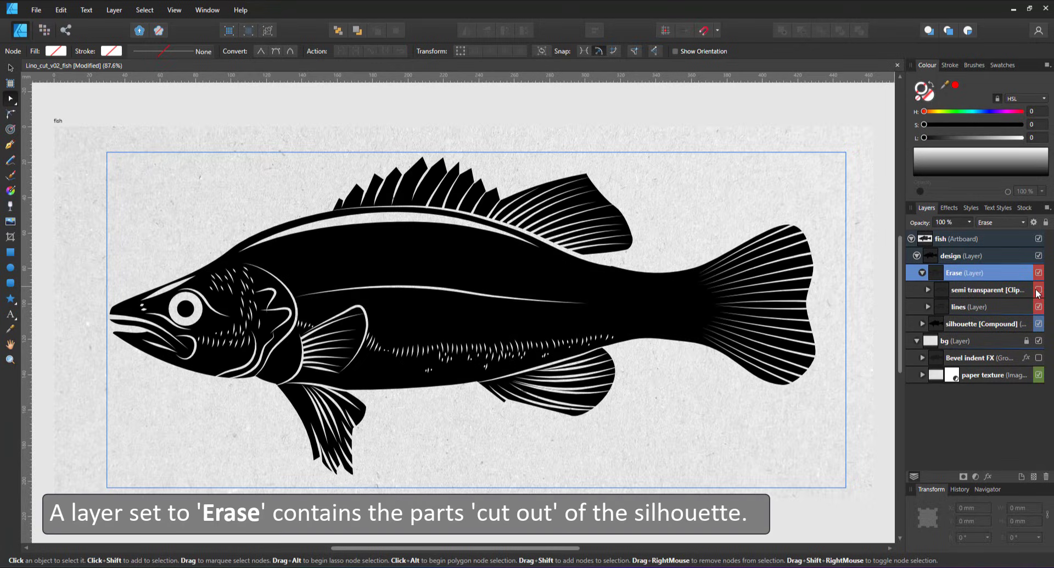
Examine the individual fin curves in the lines layer inside the Erase layer.
{"action": "left_click", "coordinate": [966, 307]}
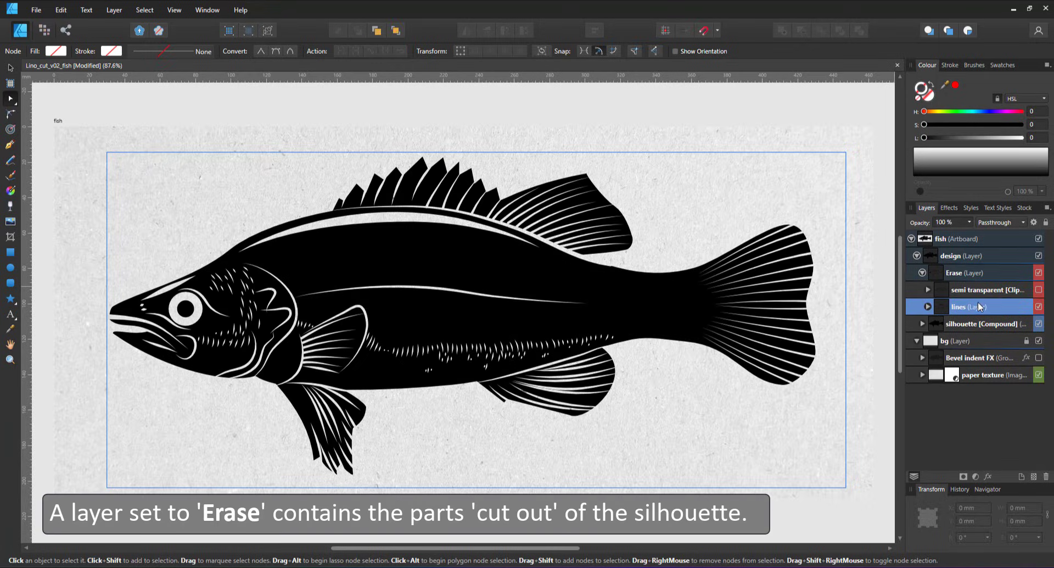
{"action": "left_click", "coordinate": [928, 306]}
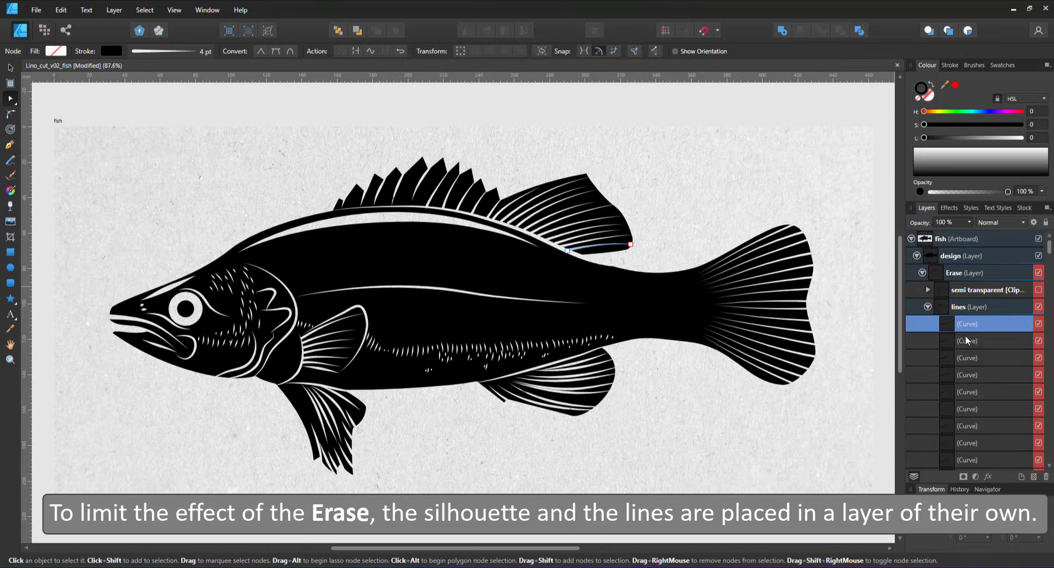
{"action": "left_click", "coordinate": [998, 343]}
{"action": "left_click", "coordinate": [928, 307]}
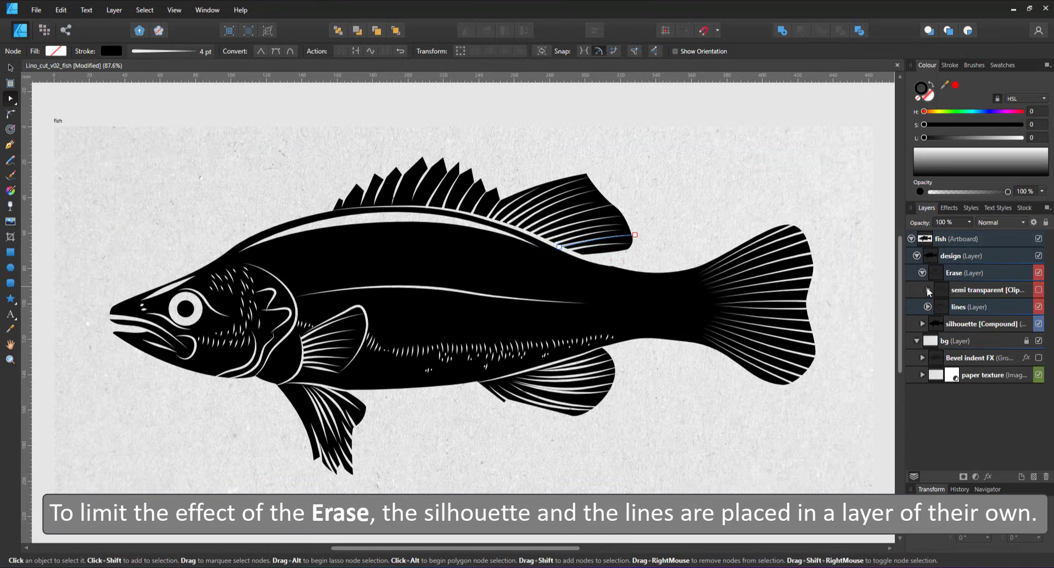
Show the semi transparent clipping layer again and examine the pattern curves in its Layer2.
{"action": "left_click", "coordinate": [928, 290]}
{"action": "left_click", "coordinate": [956, 310]}
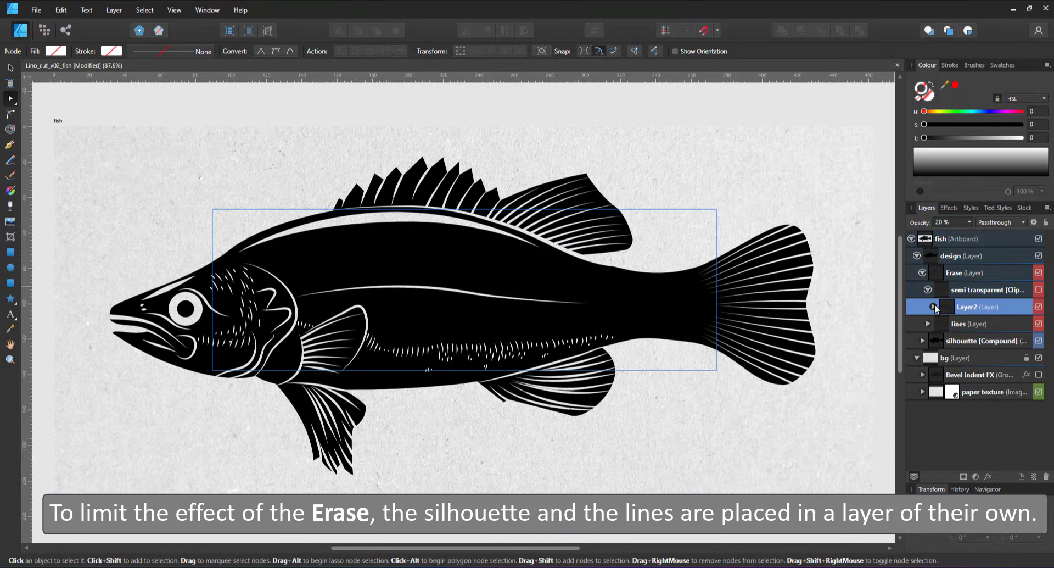
{"action": "left_click", "coordinate": [1039, 289]}
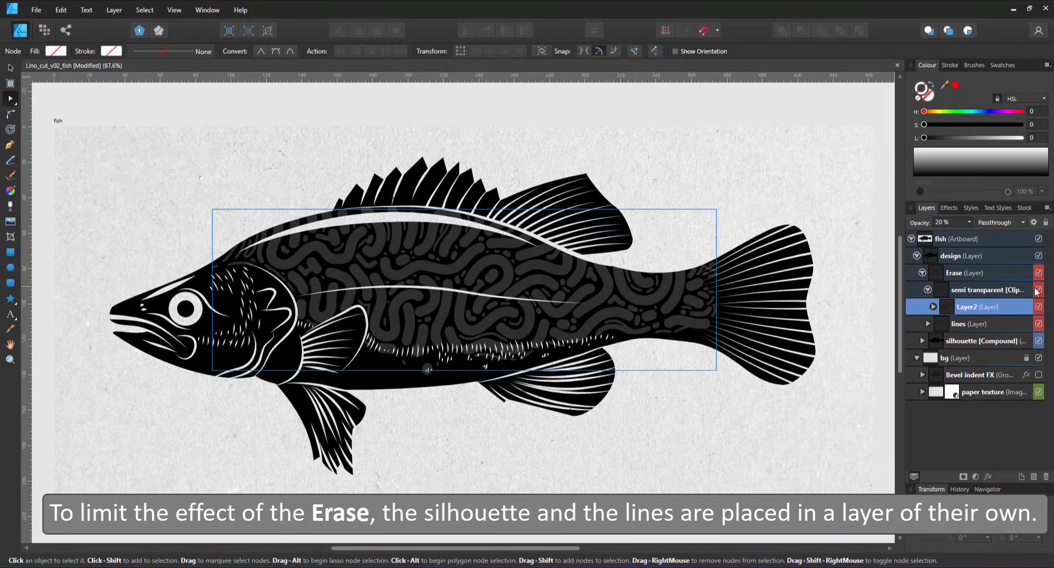
{"action": "left_click", "coordinate": [933, 306]}
{"action": "left_click", "coordinate": [973, 324]}
{"action": "left_click", "coordinate": [974, 340]}
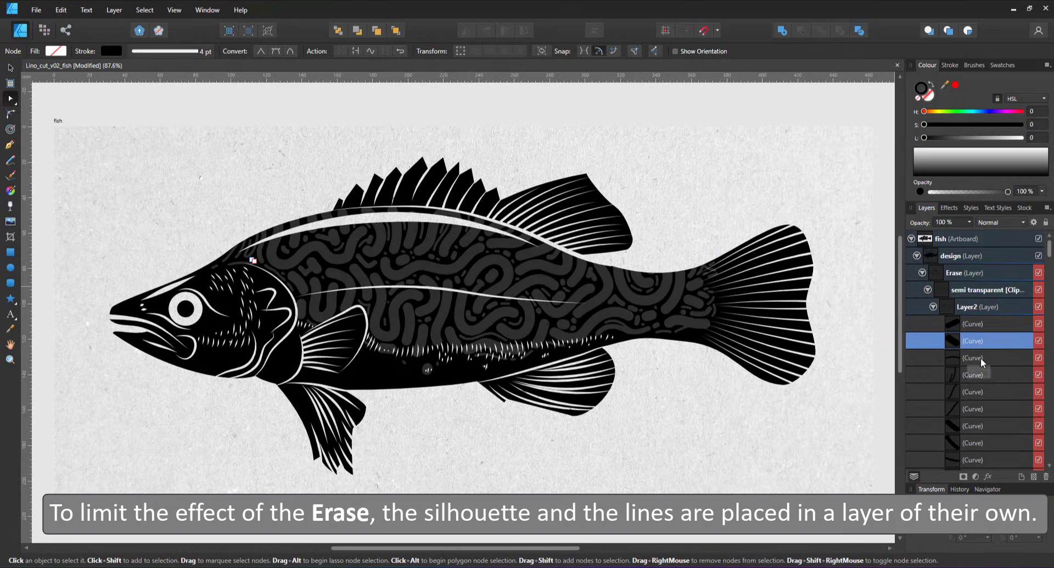
{"action": "left_click", "coordinate": [982, 362]}
{"action": "left_click", "coordinate": [504, 271]}
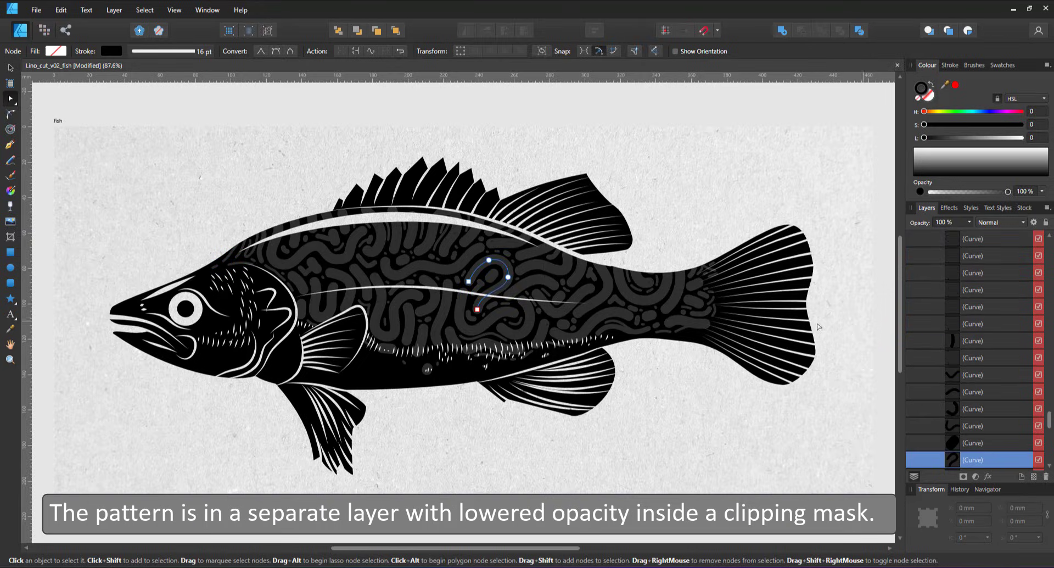
{"action": "left_click_drag", "start_coordinate": [1050, 420], "coordinate": [1049, 241]}
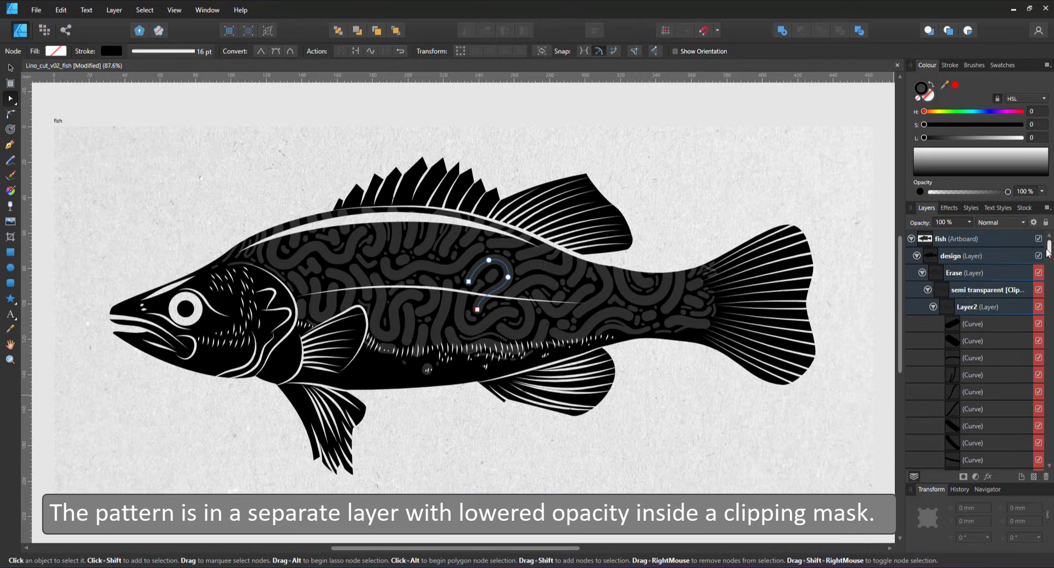
Try the pattern's Layer2 at 100% opacity, and settle on 30%.
{"action": "left_click", "coordinate": [983, 307]}
{"action": "left_click", "coordinate": [933, 306]}
{"action": "left_click", "coordinate": [943, 223]}
{"action": "type", "text": "30"}
{"action": "key", "text": "Return"}
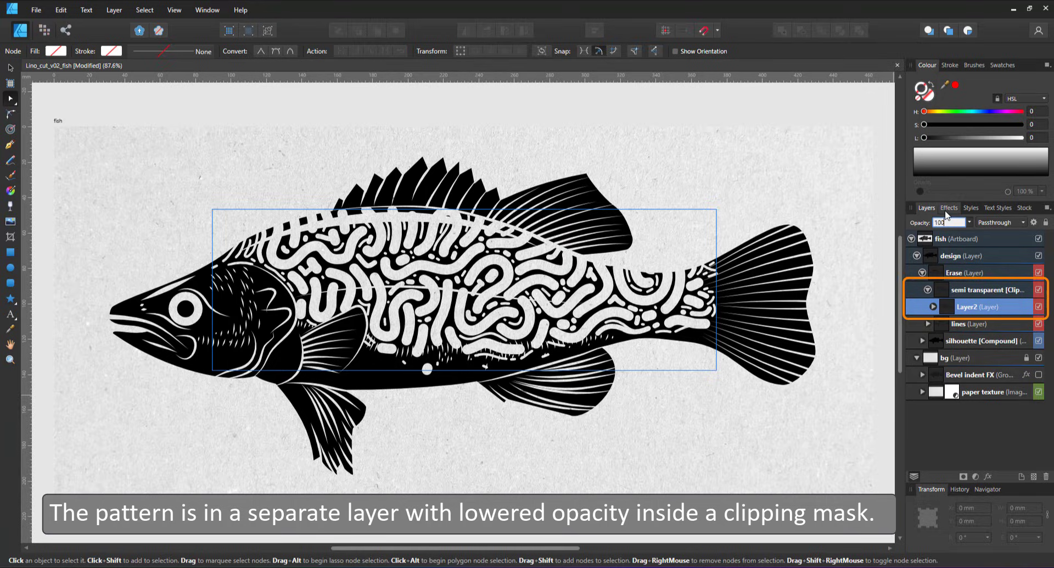
{"action": "key", "text": "0"}
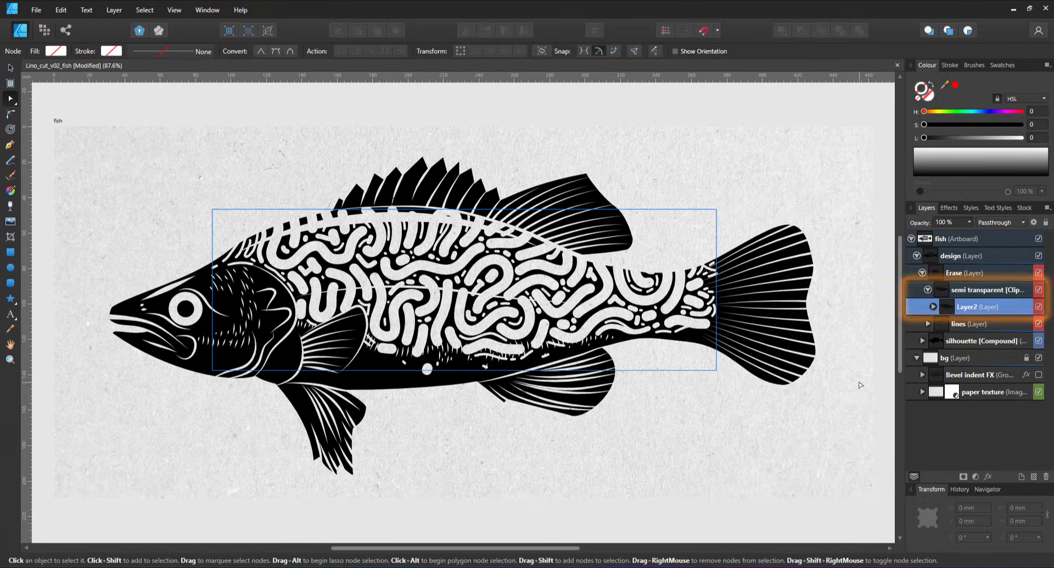
{"action": "key", "text": "3"}
{"action": "left_click", "coordinate": [928, 289]}
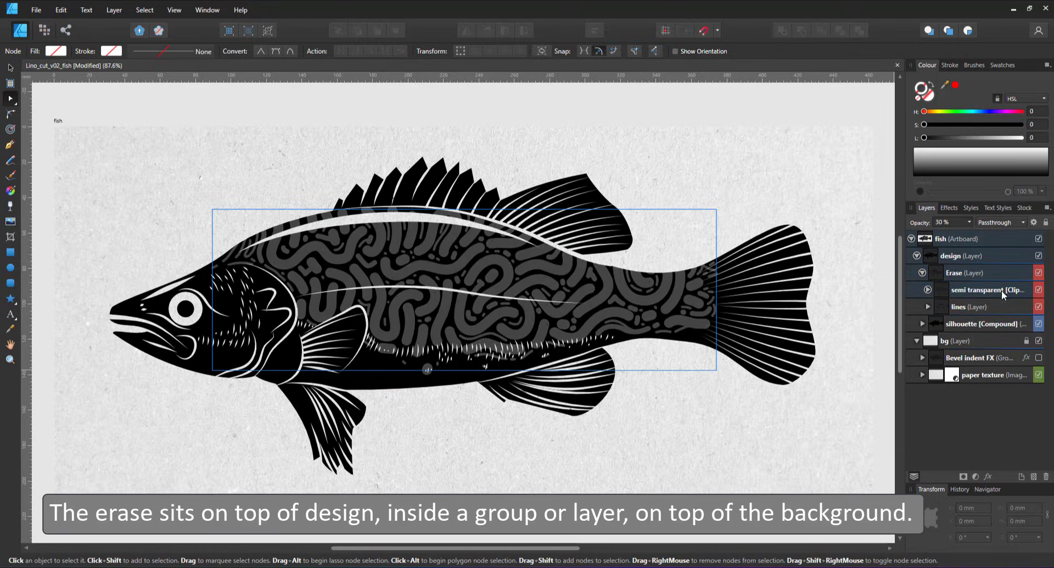
Inspect the semi transparent clipping shape and the Erase layer that contains it.
{"action": "left_click", "coordinate": [1000, 289]}
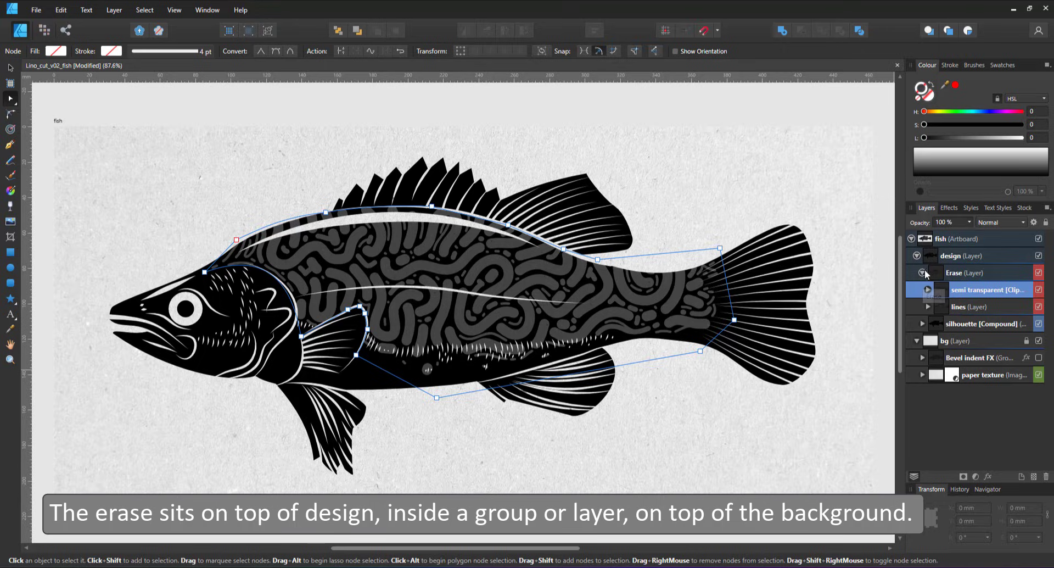
{"action": "left_click", "coordinate": [965, 272]}
{"action": "left_click", "coordinate": [1039, 273]}
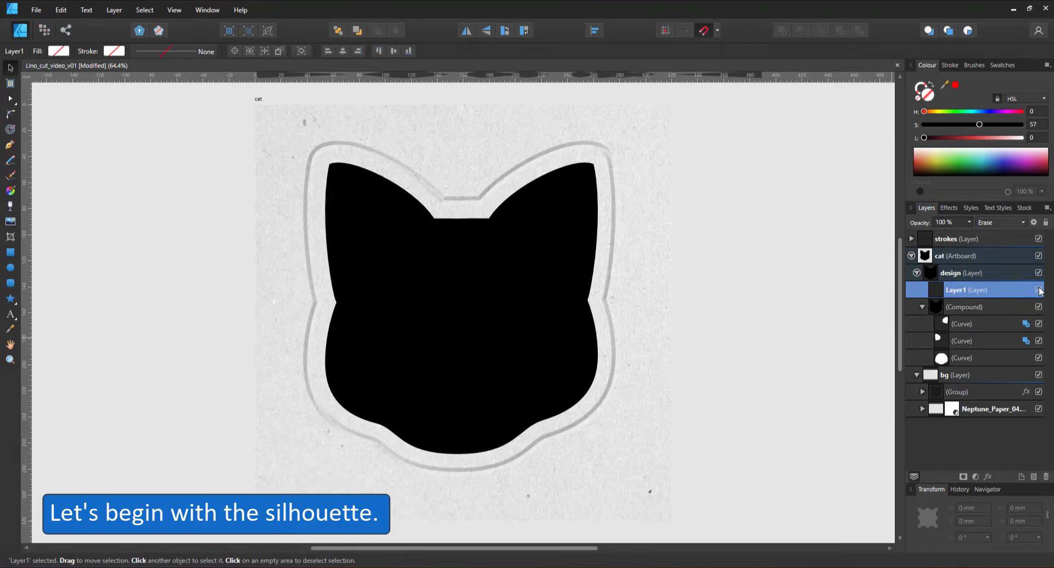
Inspect the head and right-ear curves in the cat silhouette's compound.
{"action": "left_click", "coordinate": [958, 358]}
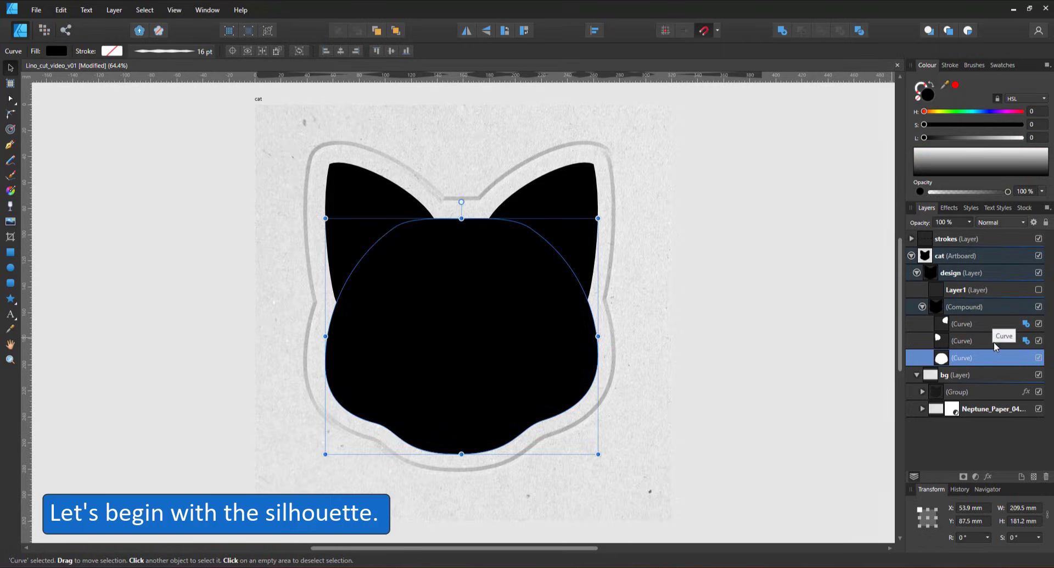
{"action": "left_click", "coordinate": [960, 320]}
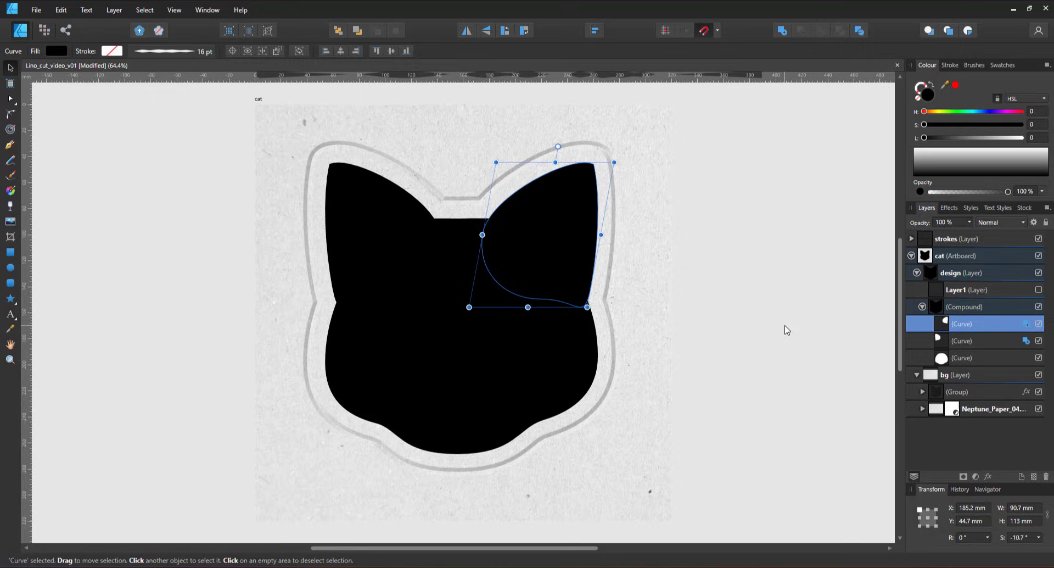
Rename the empty layer above the cat's compound to Erase and check that its blend mode is Erase.
{"action": "double_click", "coordinate": [958, 291]}
{"action": "type", "text": "Erase"}
{"action": "key", "text": "Return"}
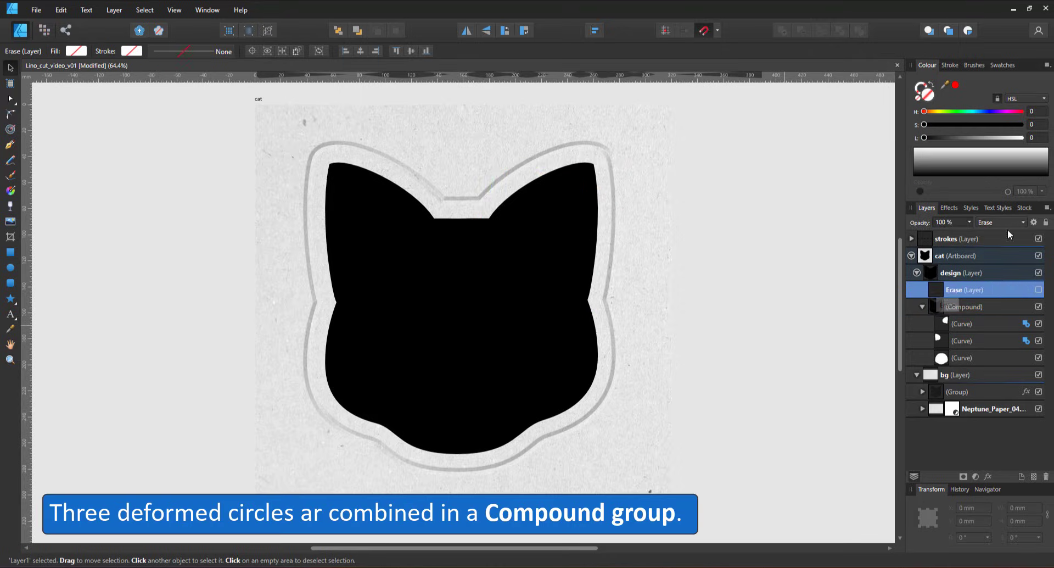
{"action": "left_click", "coordinate": [1011, 223]}
{"action": "left_click", "coordinate": [1012, 223]}
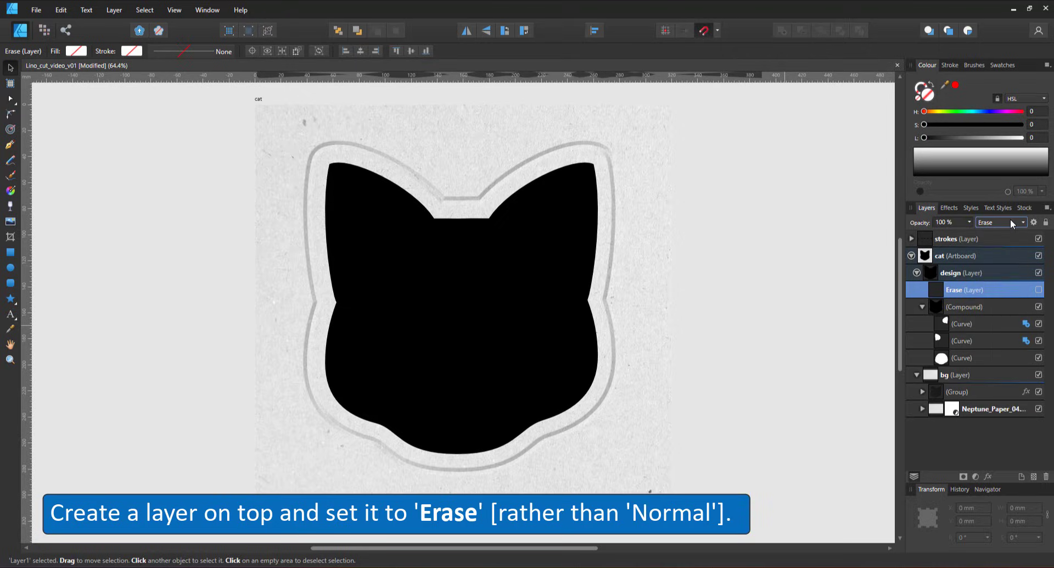
Draw an ellipse about 47 × 46 mm in the Erase layer as the cat's left eye, and make that layer visible.
{"action": "left_click", "coordinate": [10, 268]}
{"action": "left_click_drag", "start_coordinate": [380, 297], "coordinate": [439, 362]}
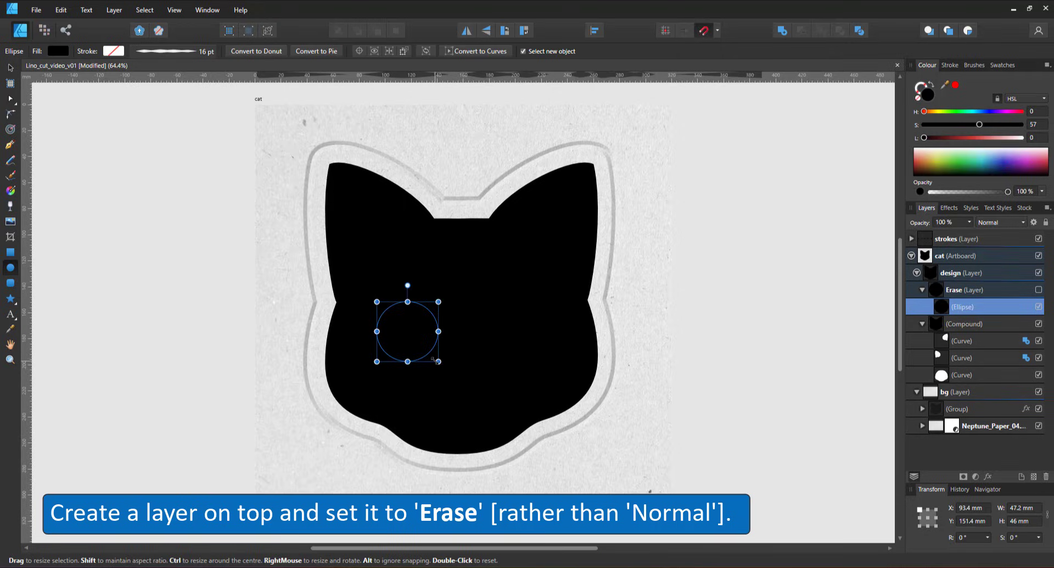
{"action": "left_click", "coordinate": [922, 324]}
{"action": "left_click", "coordinate": [1039, 290]}
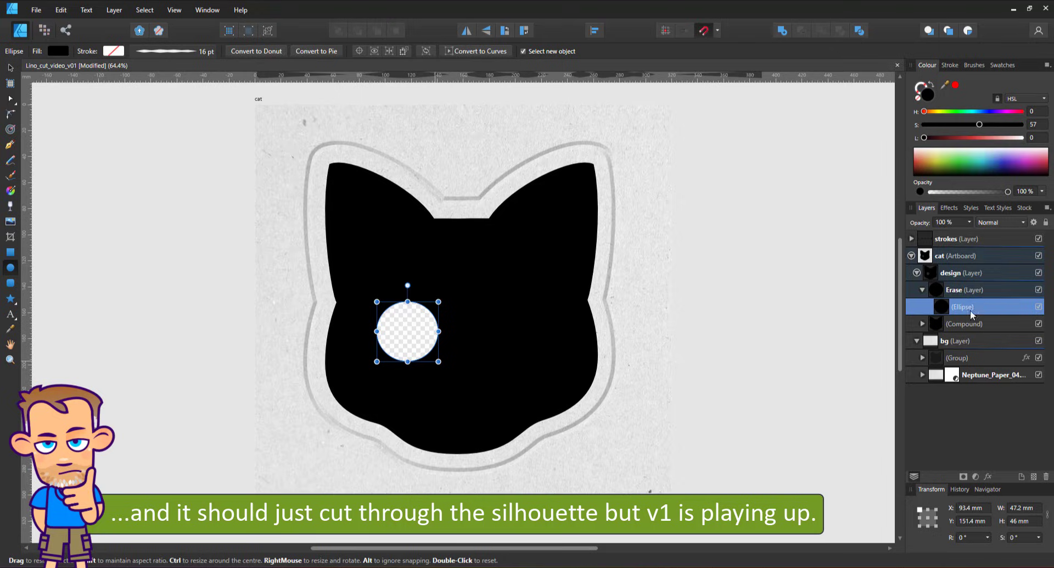
Create a new layer in the design layer and move the Erase layer and compound into it, with the compound below Erase.
{"action": "left_click", "coordinate": [966, 291]}
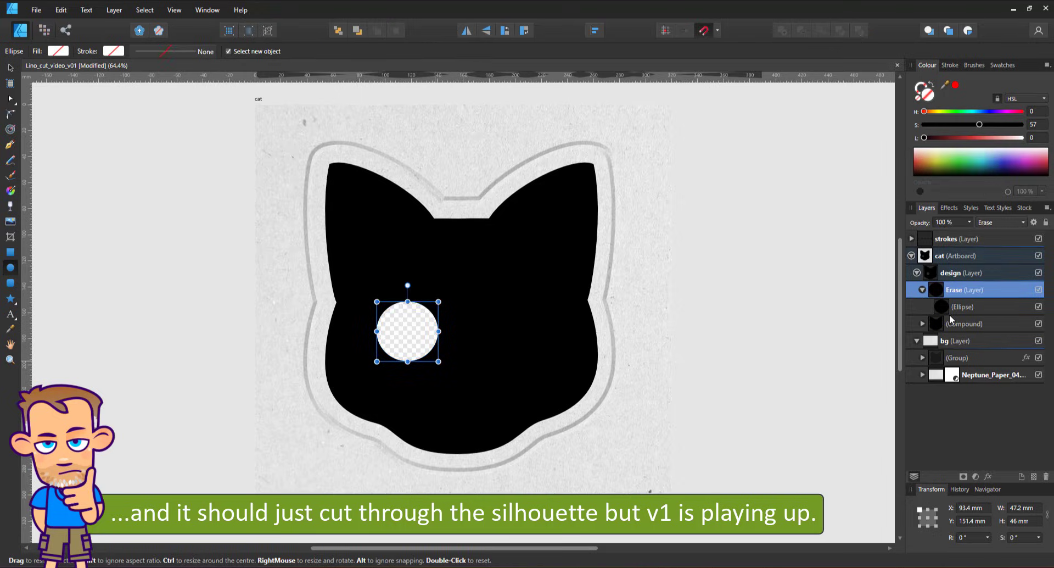
{"action": "left_click", "coordinate": [1022, 476]}
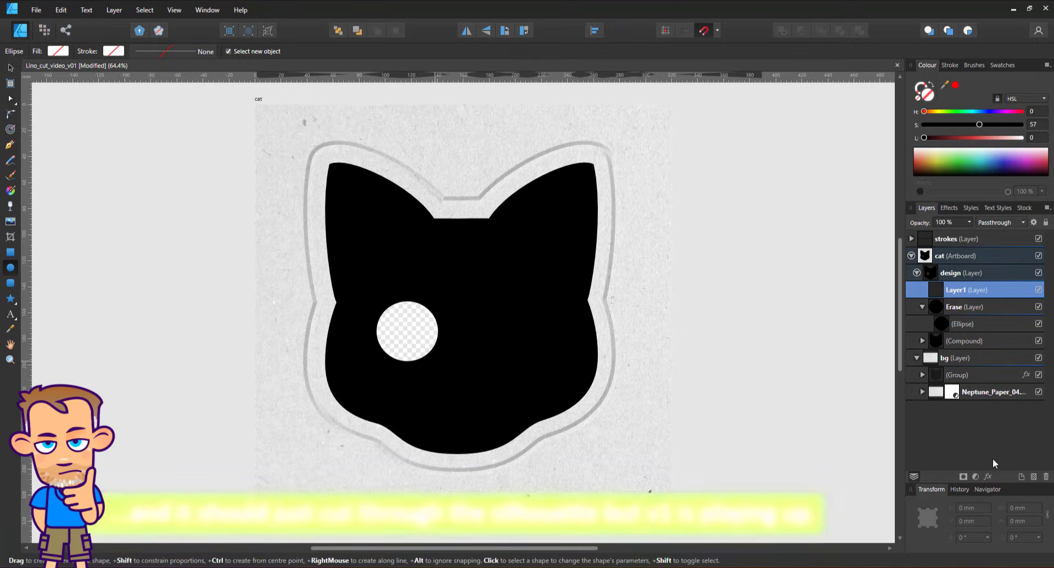
{"action": "left_click_drag", "start_coordinate": [964, 305], "coordinate": [980, 292]}
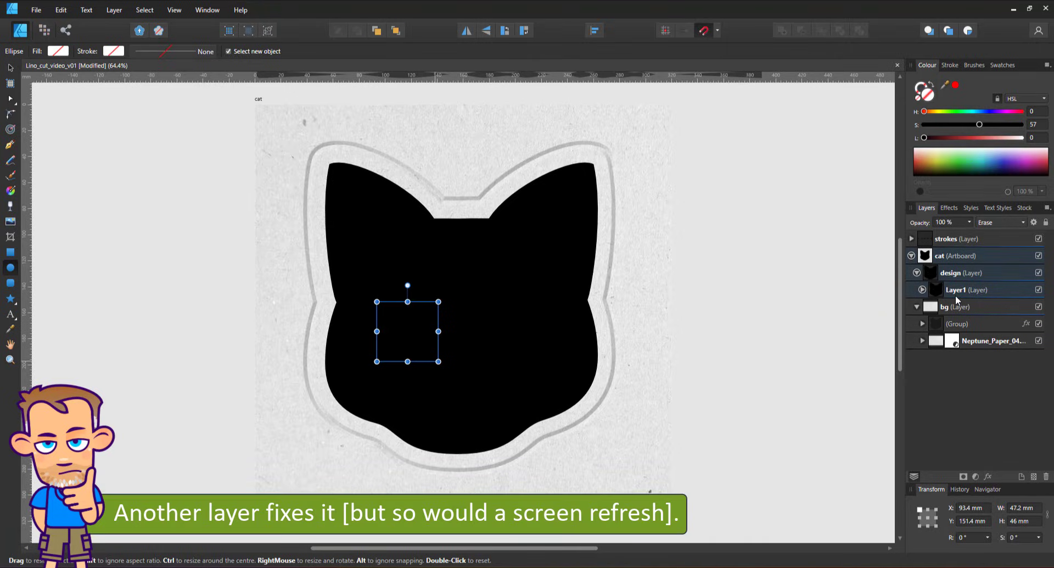
{"action": "left_click", "coordinate": [922, 289]}
{"action": "left_click", "coordinate": [987, 304]}
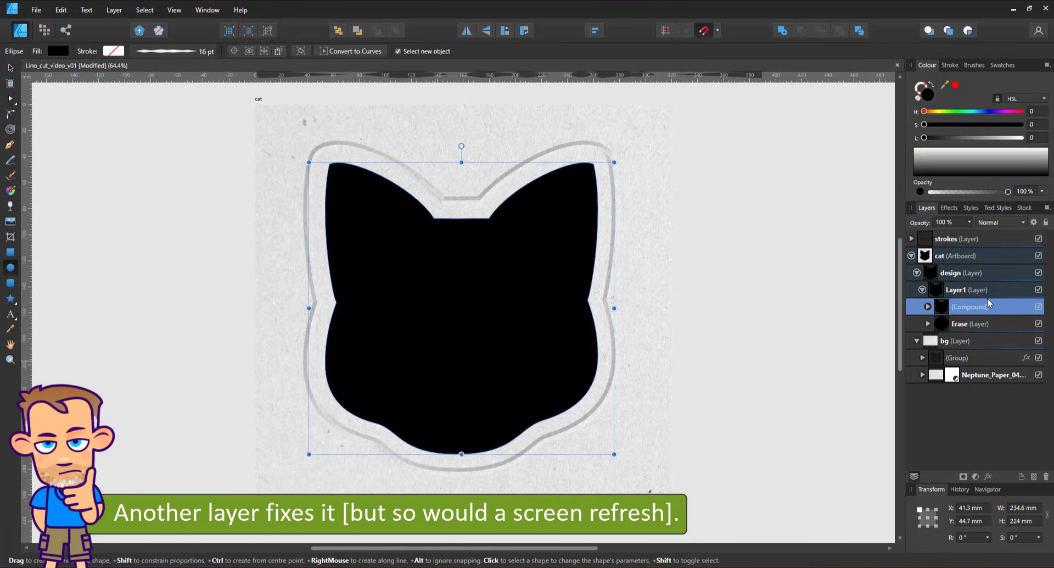
{"action": "key", "text": "ctrl+["}
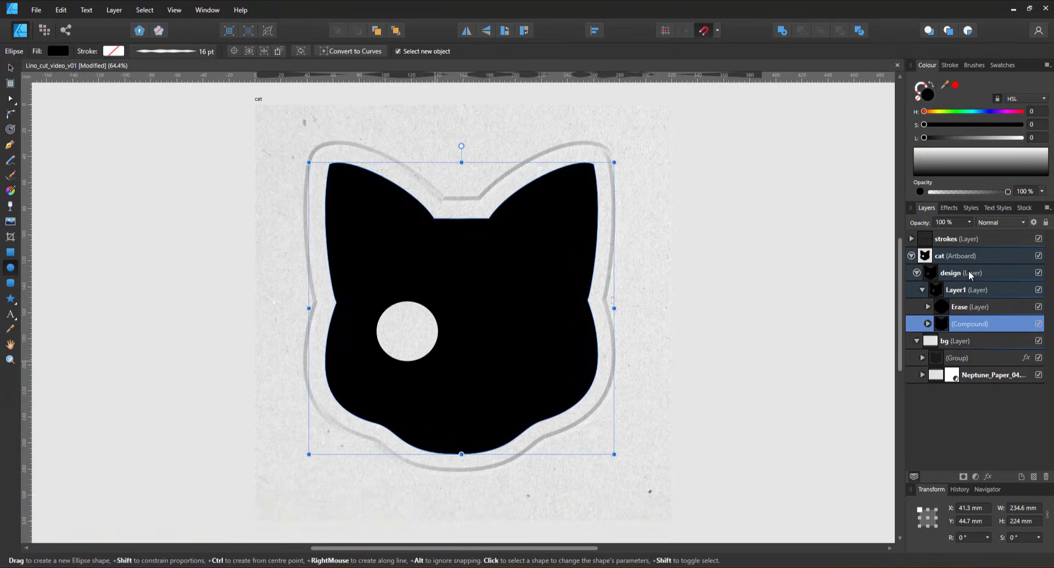
Rename the layer that holds the Erase layer and the compound to Black.
{"action": "left_click", "coordinate": [966, 275]}
{"action": "double_click", "coordinate": [962, 290]}
{"action": "type", "text": "B"}
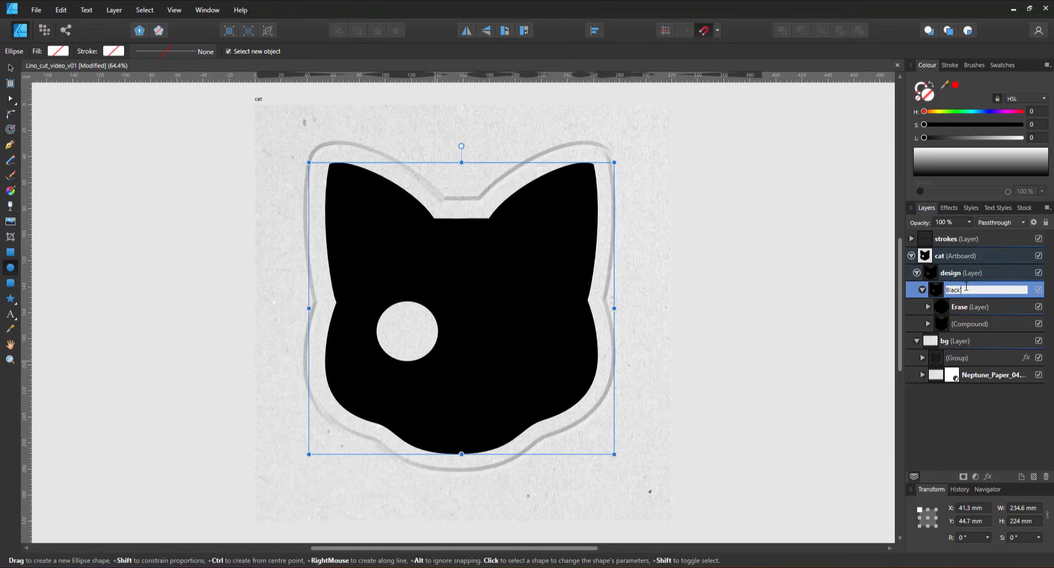
{"action": "type", "text": "lack"}
{"action": "key", "text": "Return"}
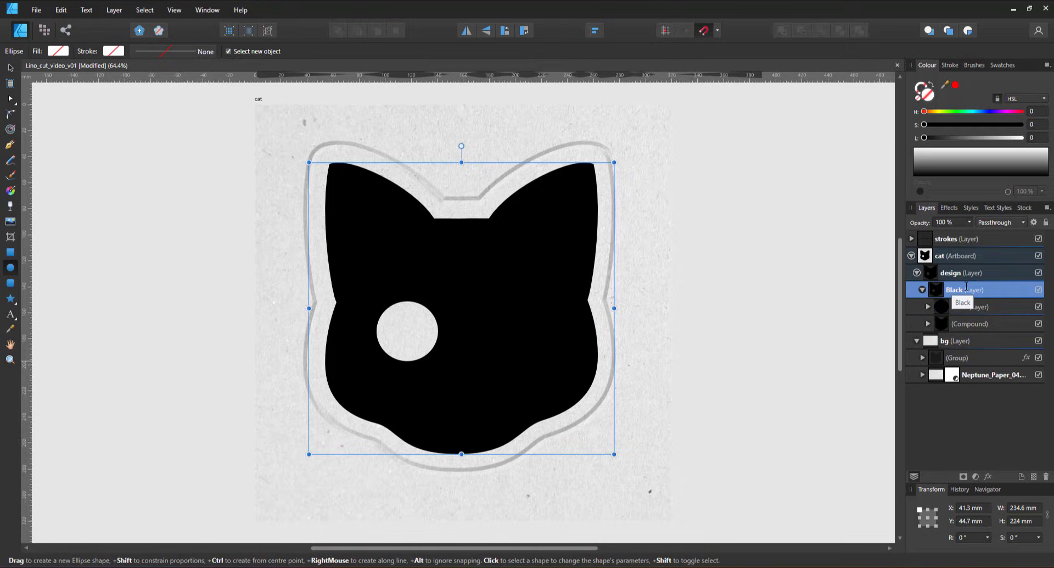
Convert the left-eye ellipse in the Erase layer to a donut with a 75% hole radius.
{"action": "left_click", "coordinate": [964, 306]}
{"action": "left_click", "coordinate": [928, 307]}
{"action": "left_click", "coordinate": [968, 324]}
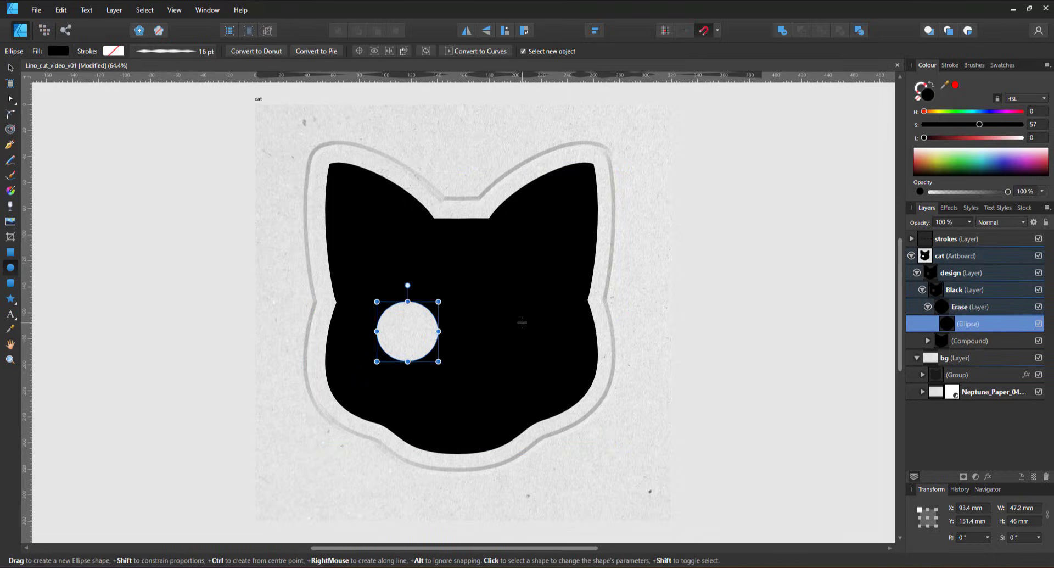
{"action": "left_click", "coordinate": [275, 52]}
{"action": "left_click_drag", "start_coordinate": [401, 338], "coordinate": [391, 348]}
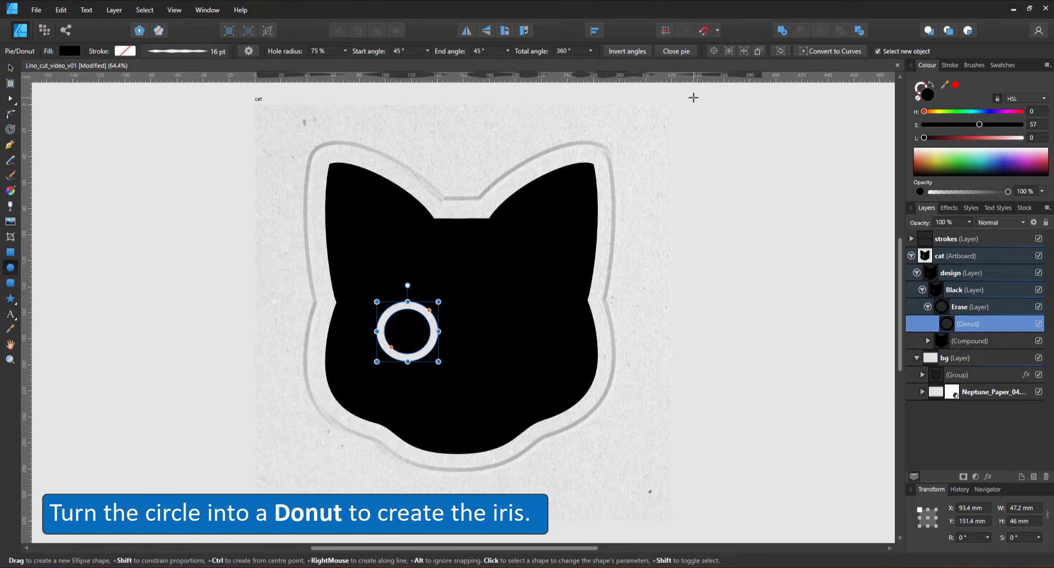
Set the left-eye donut's hole radius to 67% to thicken the ring.
{"action": "left_click", "coordinate": [296, 351]}
{"action": "key", "text": "ctrl+plus"}
{"action": "key", "text": "ctrl+plus"}
{"action": "key", "text": "ctrl+plus"}
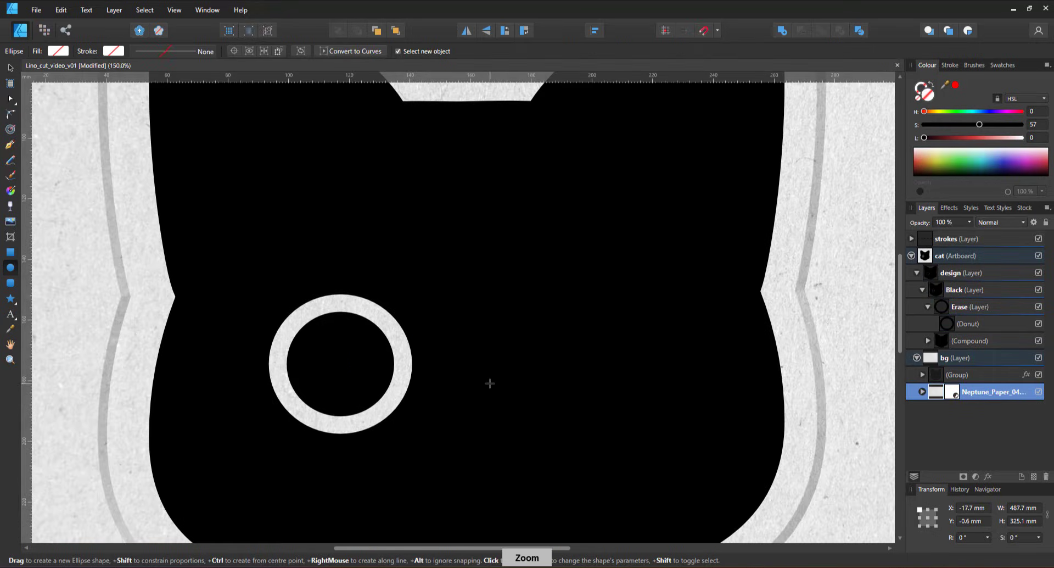
{"action": "left_click", "coordinate": [731, 336]}
{"action": "left_click", "coordinate": [932, 318]}
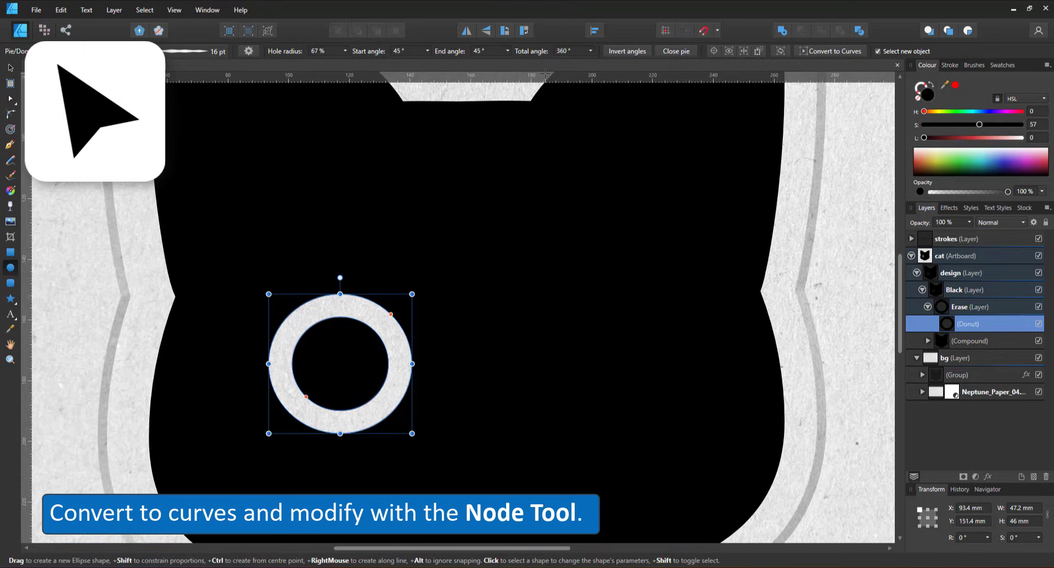
Convert the donut to curves and reshape its outer and inner outlines with the Node Tool into a slightly irregular iris with a narrower pupil.
{"action": "left_click", "coordinate": [10, 67]}
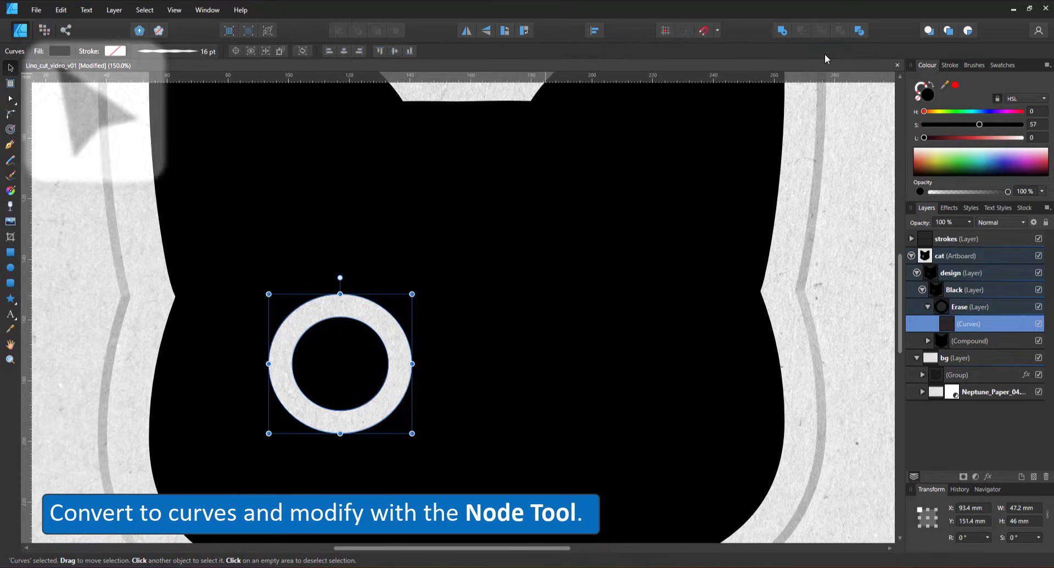
{"action": "left_click", "coordinate": [821, 51]}
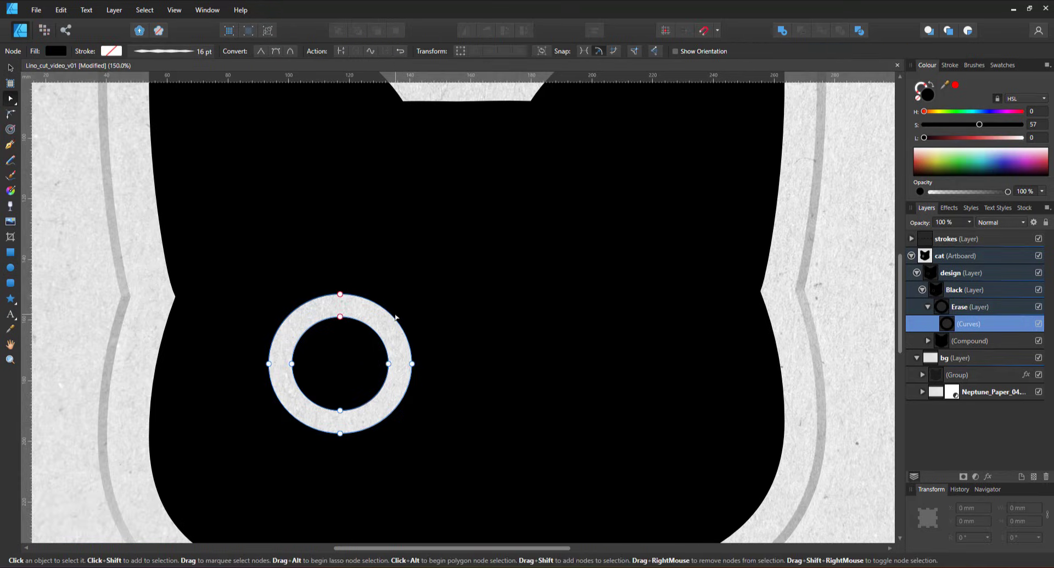
{"action": "left_click_drag", "start_coordinate": [340, 294], "coordinate": [343, 297]}
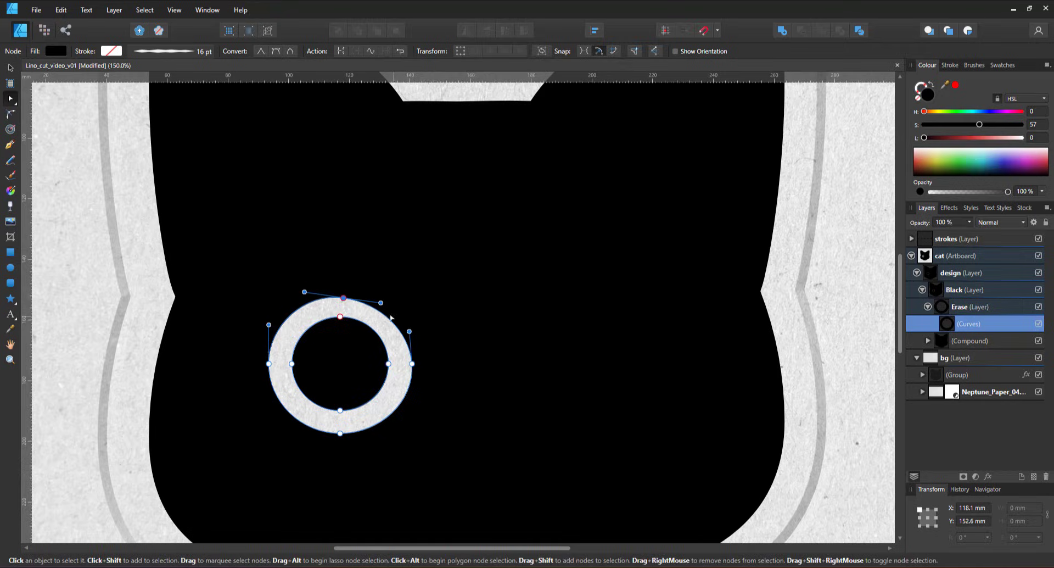
{"action": "left_click_drag", "start_coordinate": [381, 303], "coordinate": [383, 366]}
{"action": "left_click_drag", "start_coordinate": [291, 364], "coordinate": [297, 365]}
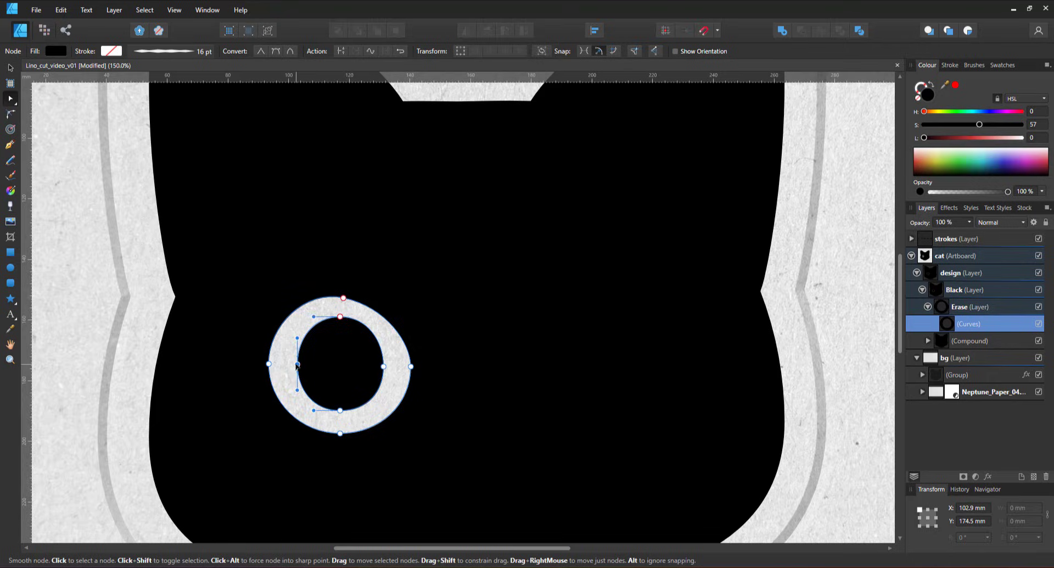
Move the left eye to X 89 mm and place a horizontally mirrored duplicate at the same height as the right eye.
{"action": "left_click", "coordinate": [10, 67]}
{"action": "left_click_drag", "start_coordinate": [351, 381], "coordinate": [337, 380]}
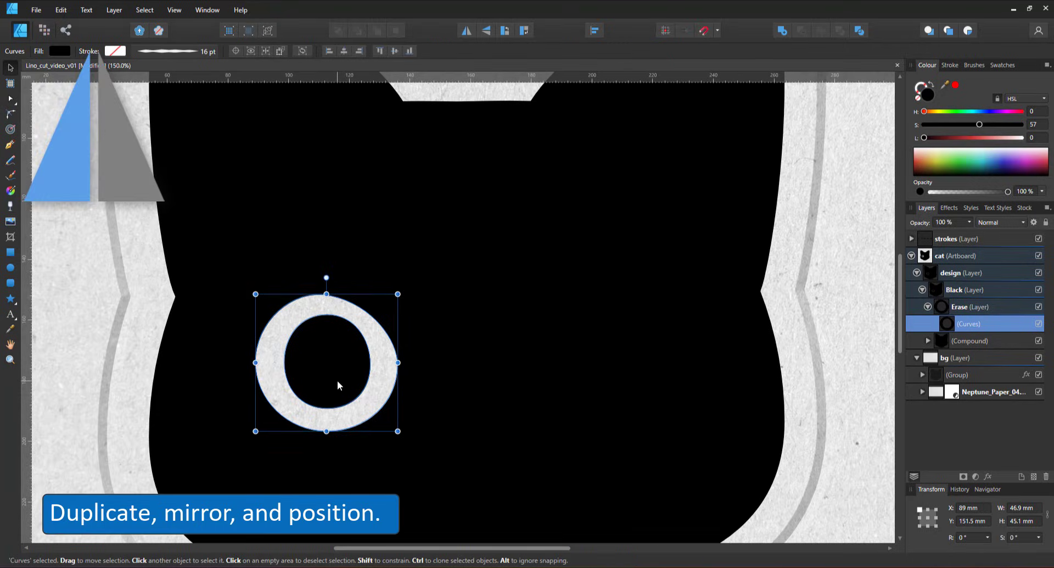
{"action": "key", "text": "ctrl+0"}
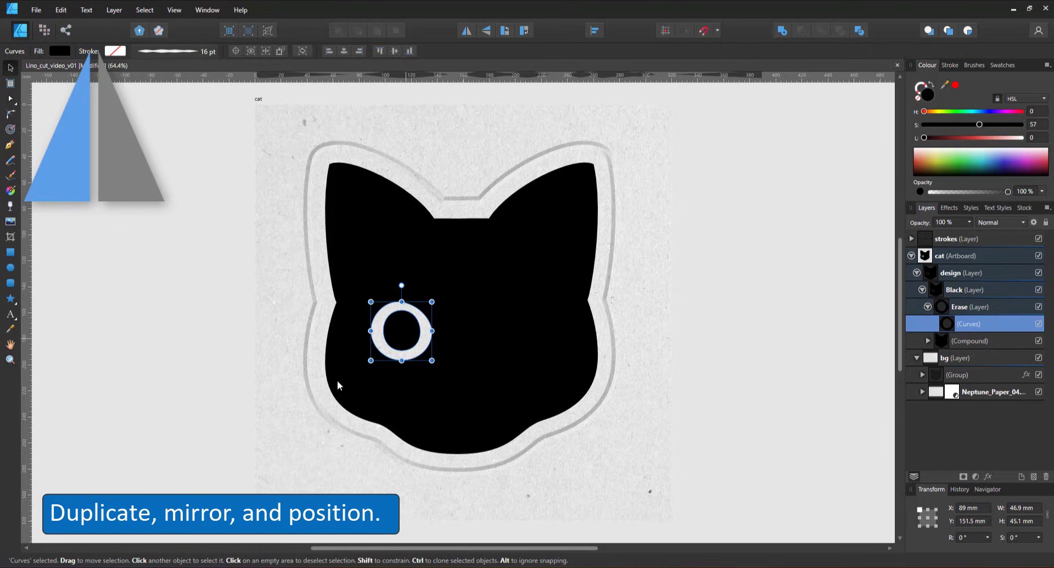
{"action": "key", "text": "ctrl+j"}
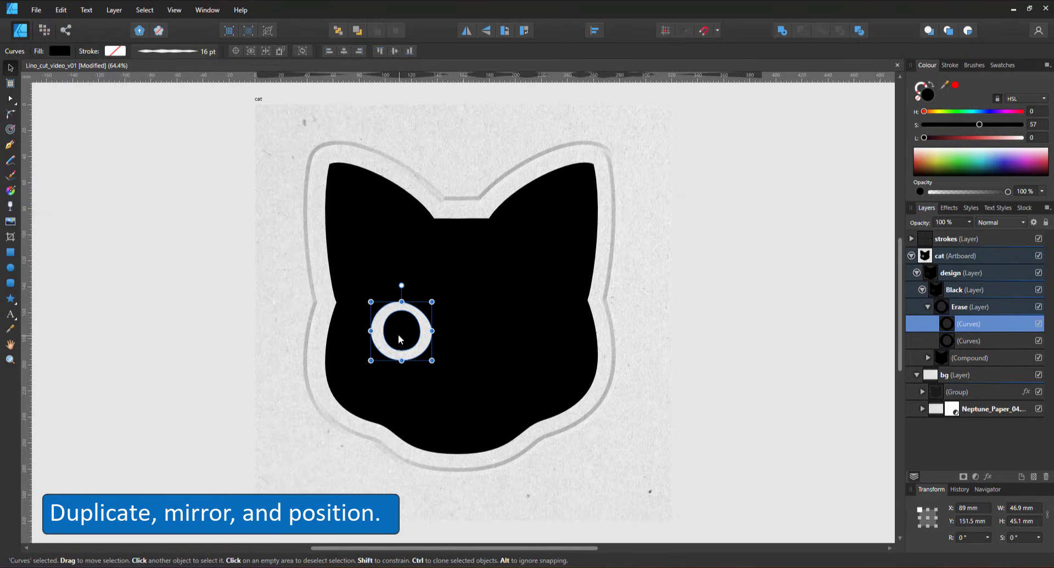
{"action": "left_click_drag", "start_coordinate": [405, 330], "coordinate": [524, 330]}
{"action": "left_click", "coordinate": [464, 32]}
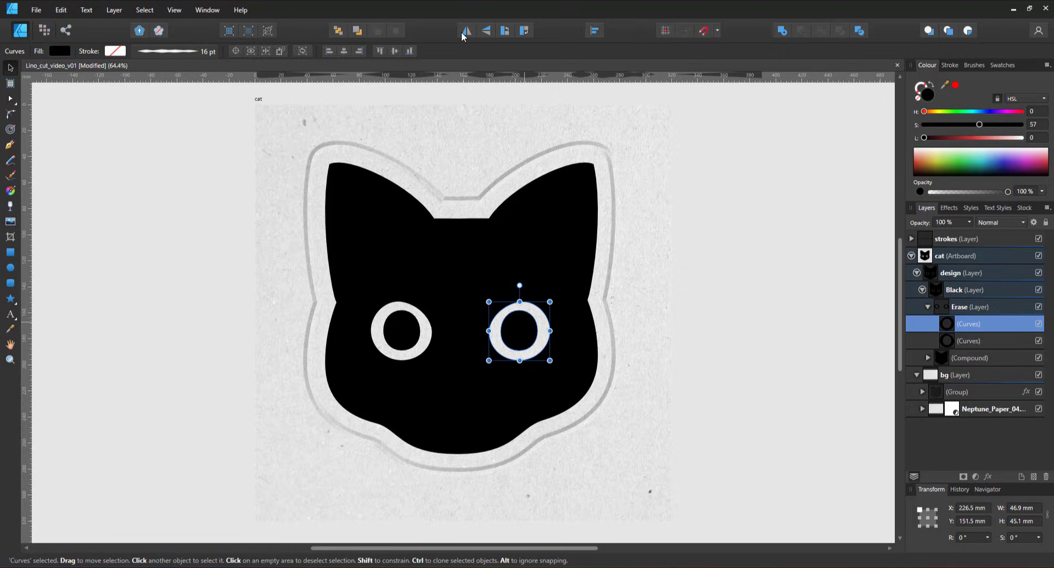
Examine the prepared pressure strokes above the artboard, the first stroke's 4 pt settings and the saved stroke styles.
{"action": "left_click_drag", "start_coordinate": [900, 354], "coordinate": [898, 297]}
{"action": "left_click", "coordinate": [285, 167]}
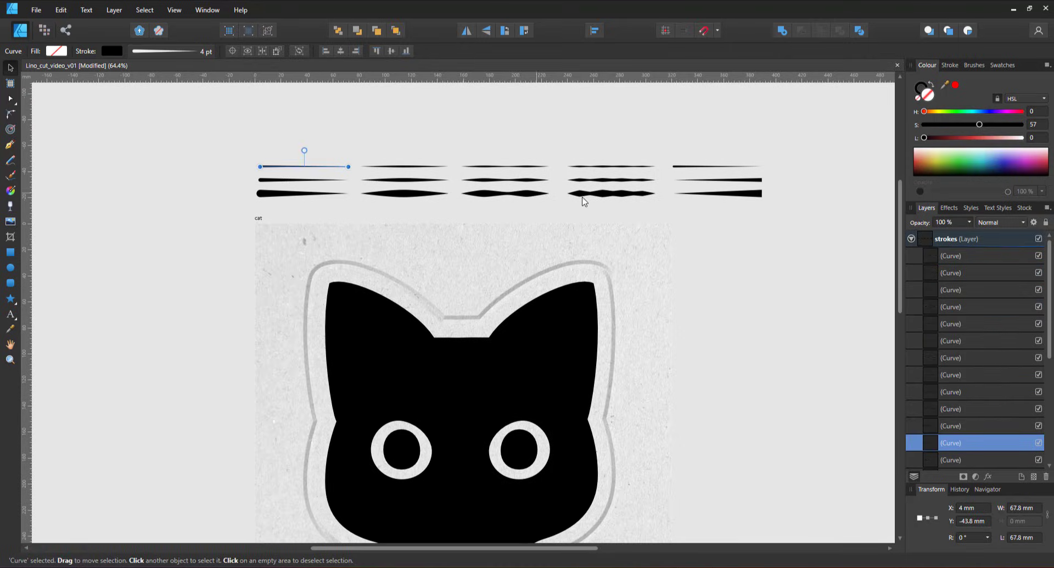
{"action": "left_click", "coordinate": [951, 64]}
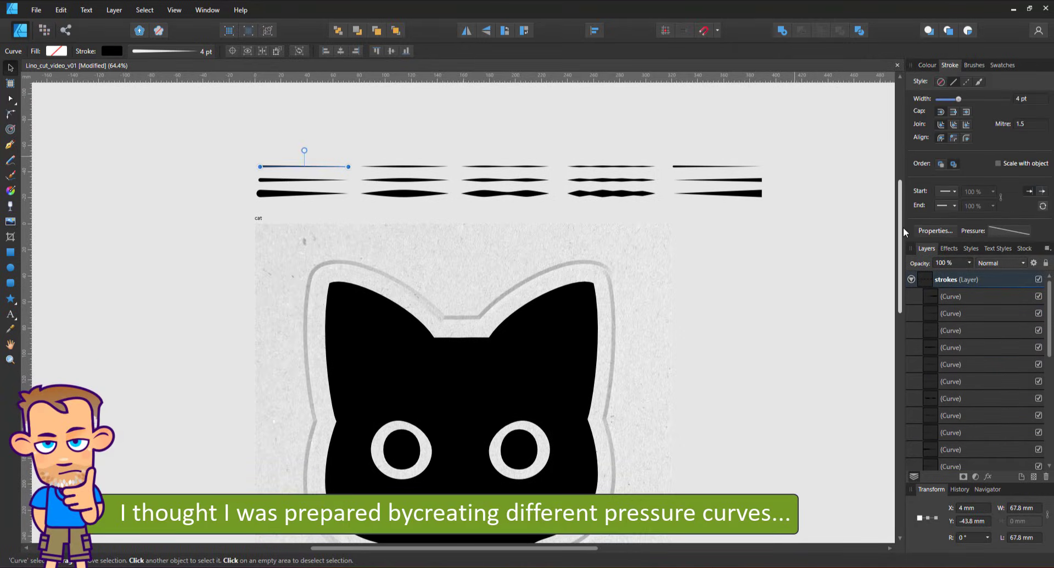
{"action": "left_click", "coordinate": [971, 248]}
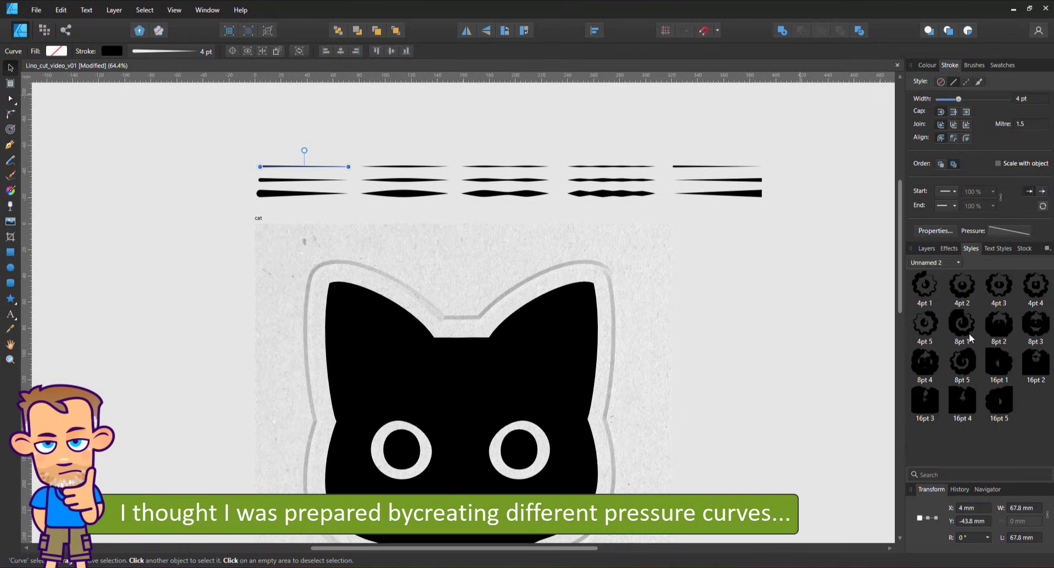
{"action": "scroll", "coordinate": [870, 328], "scroll_direction": "down", "scroll_amount": 2}
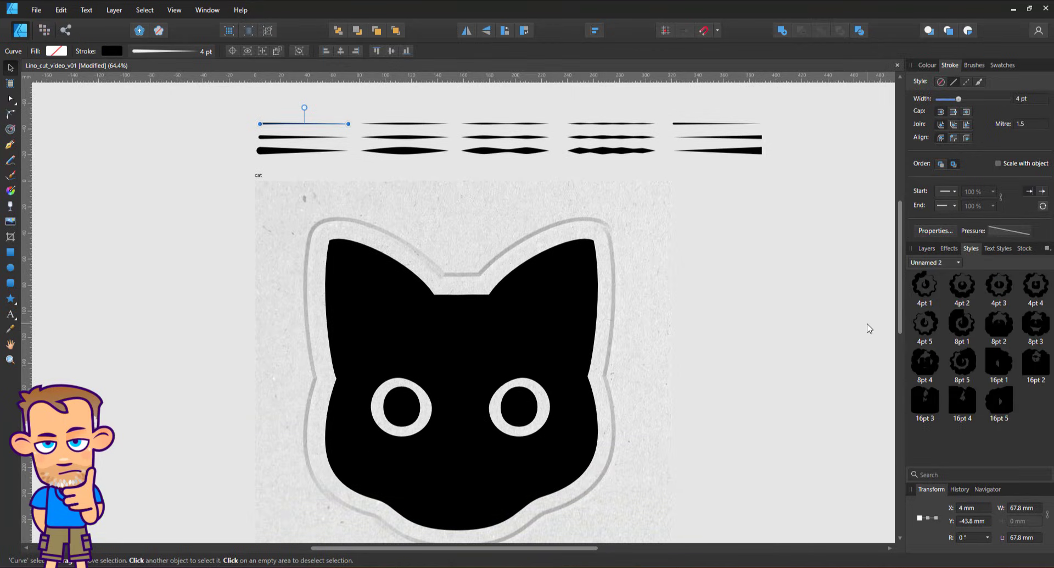
{"action": "key", "text": "p"}
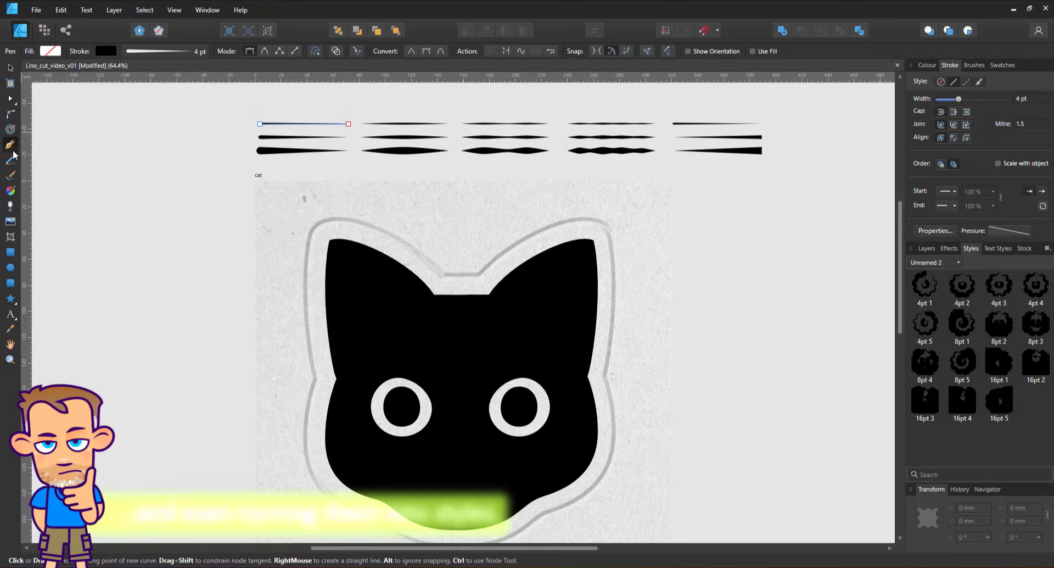
{"action": "left_click", "coordinate": [924, 297]}
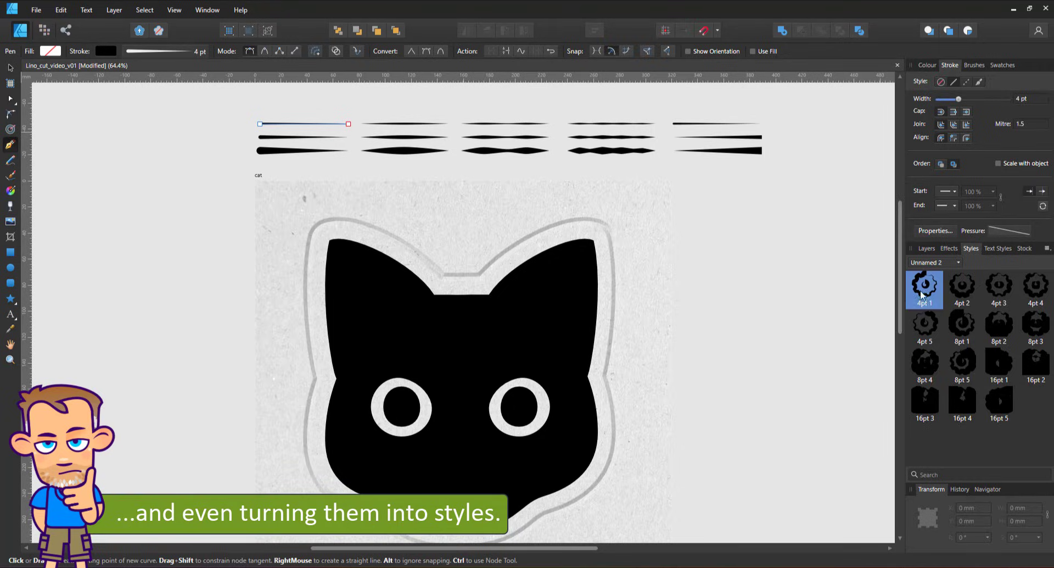
Draw a curved line with the Pencil Tool along the inside of the cat's left ear in the Erase layer.
{"action": "left_click", "coordinate": [927, 249]}
{"action": "scroll", "coordinate": [975, 369], "scroll_direction": "down", "scroll_amount": 5}
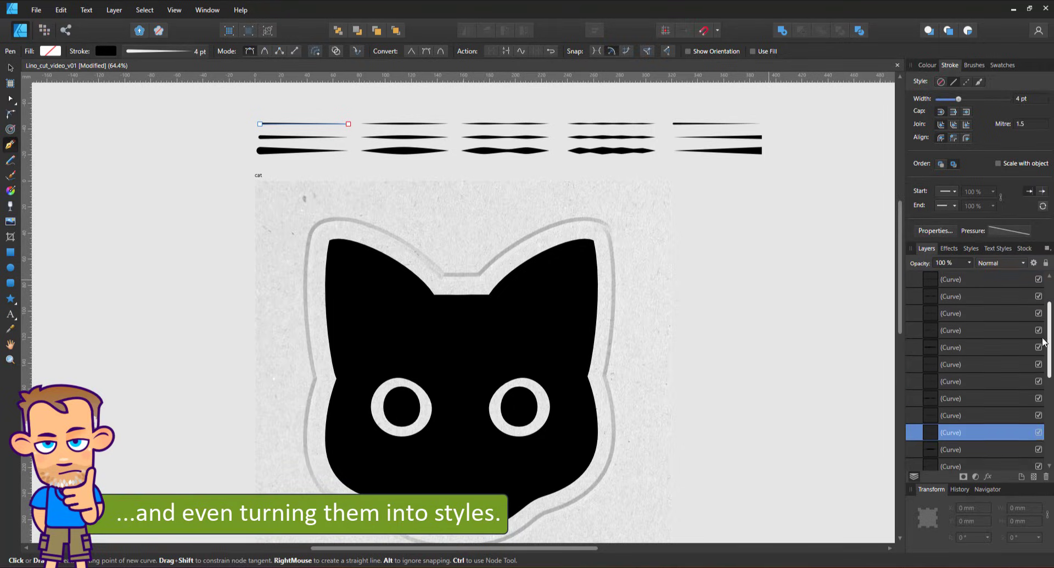
{"action": "left_click", "coordinate": [969, 433]}
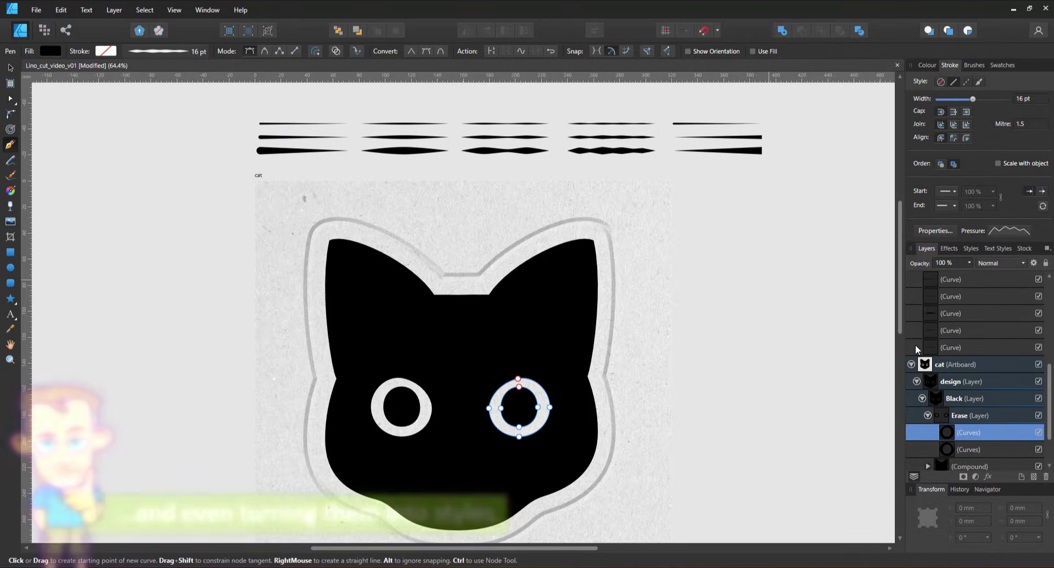
{"action": "left_click", "coordinate": [970, 248]}
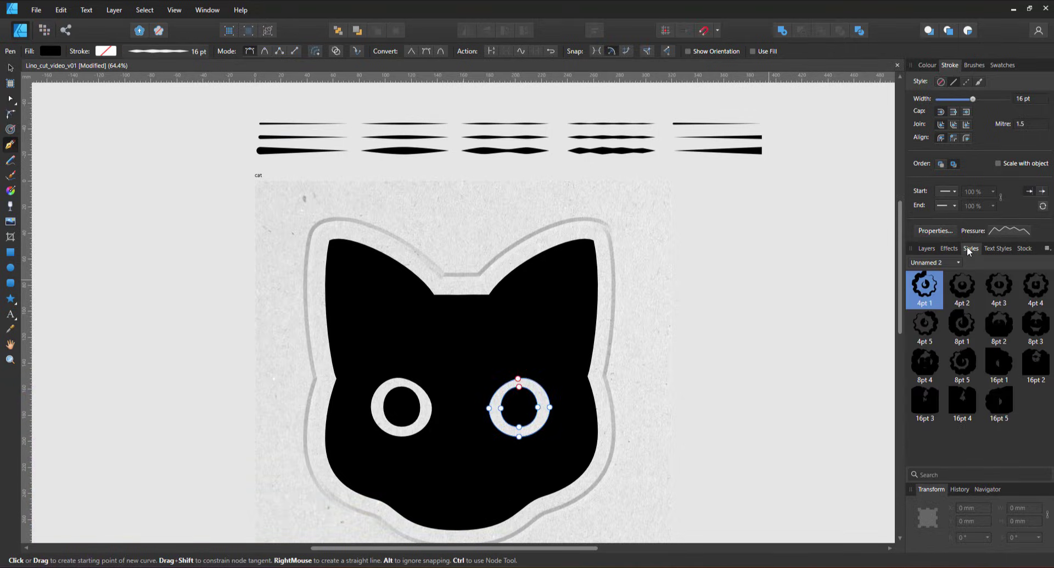
{"action": "left_click", "coordinate": [10, 160]}
{"action": "mouse_move", "coordinate": [410, 294]}
{"action": "left_mouse_down"}
{"action": "mouse_move", "coordinate": [394, 282]}
{"action": "mouse_move", "coordinate": [443, 352]}
{"action": "left_mouse_up"}
Apply the 8pt 5 style to the ear line and move its end nodes closer to the ear's edge.
{"action": "left_click", "coordinate": [917, 297]}
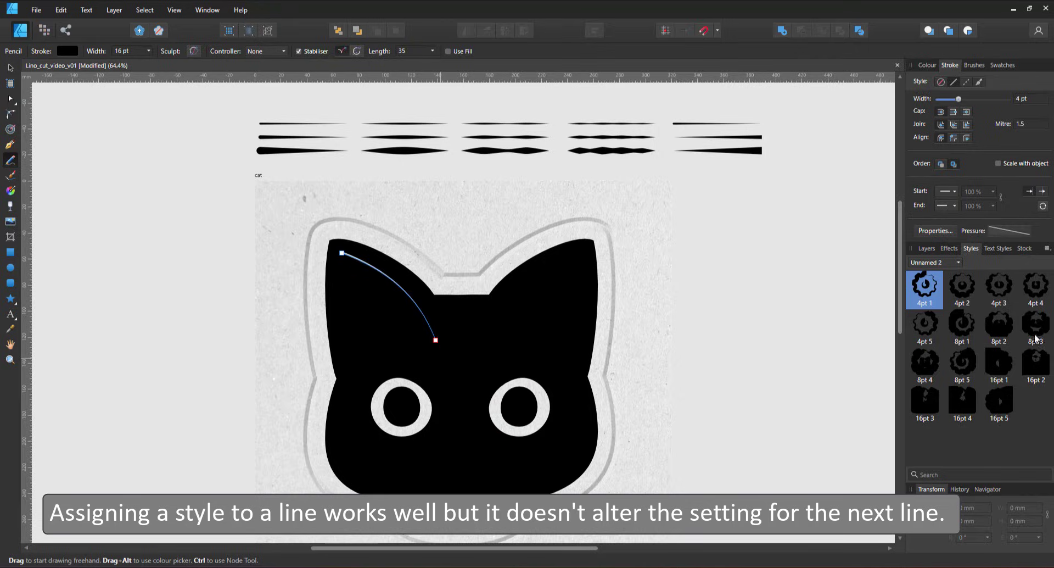
{"action": "left_click", "coordinate": [962, 334]}
{"action": "left_click", "coordinate": [962, 363]}
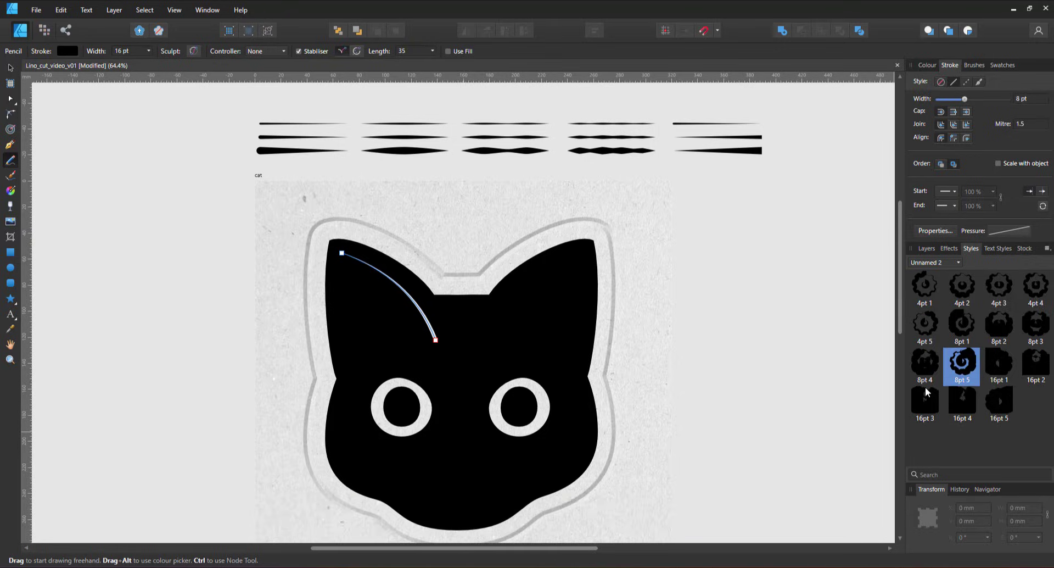
{"action": "left_click_drag", "start_coordinate": [436, 264], "coordinate": [421, 236]}
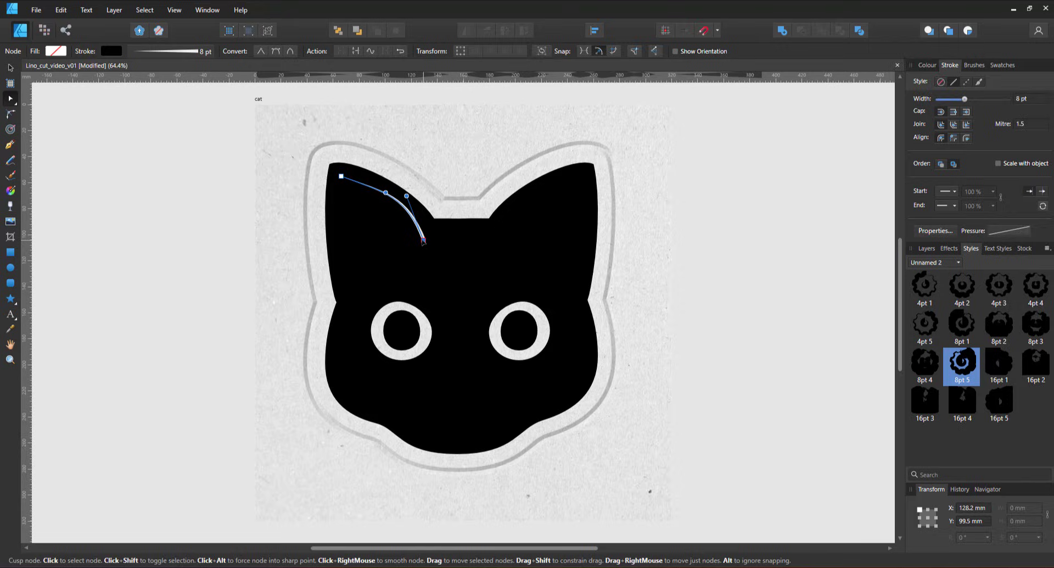
{"action": "left_click_drag", "start_coordinate": [342, 177], "coordinate": [336, 169]}
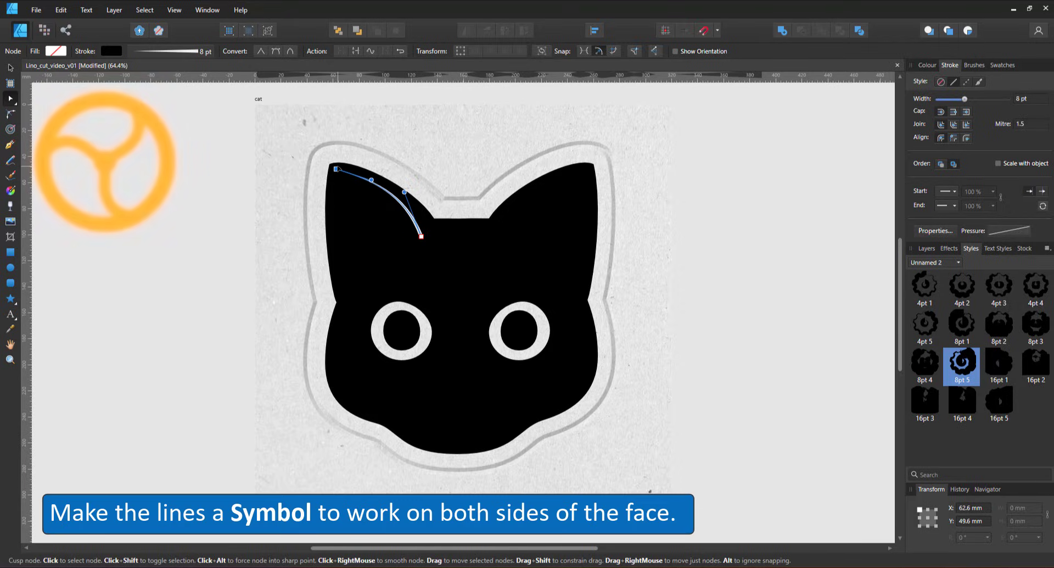
Turn the left ear line into a symbol and select the curve inside that symbol in the Erase layer.
{"action": "left_click", "coordinate": [205, 11]}
{"action": "mouse_move", "coordinate": [165, 195]}
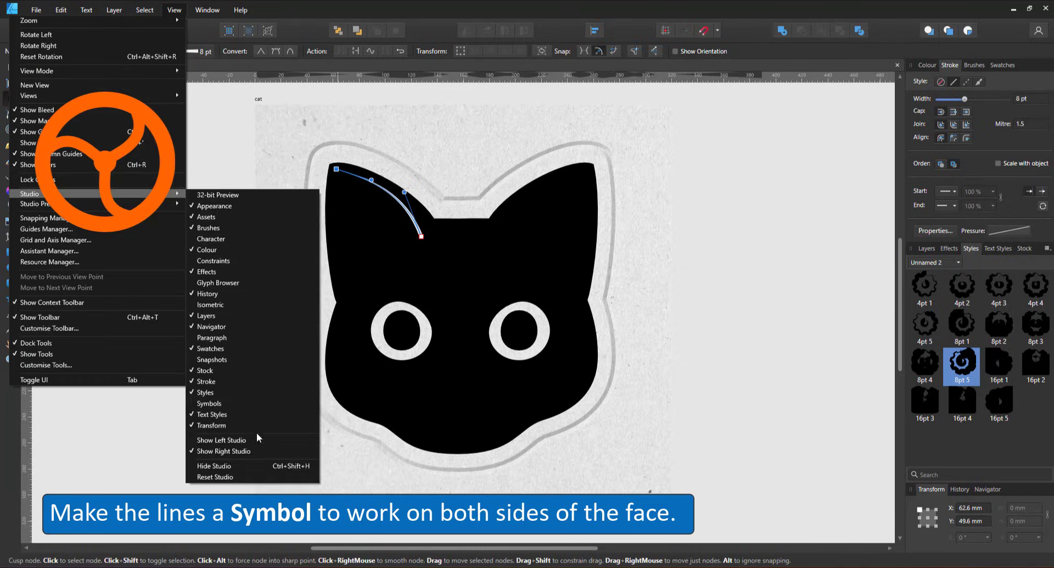
{"action": "left_click", "coordinate": [220, 425]}
{"action": "left_click", "coordinate": [748, 125]}
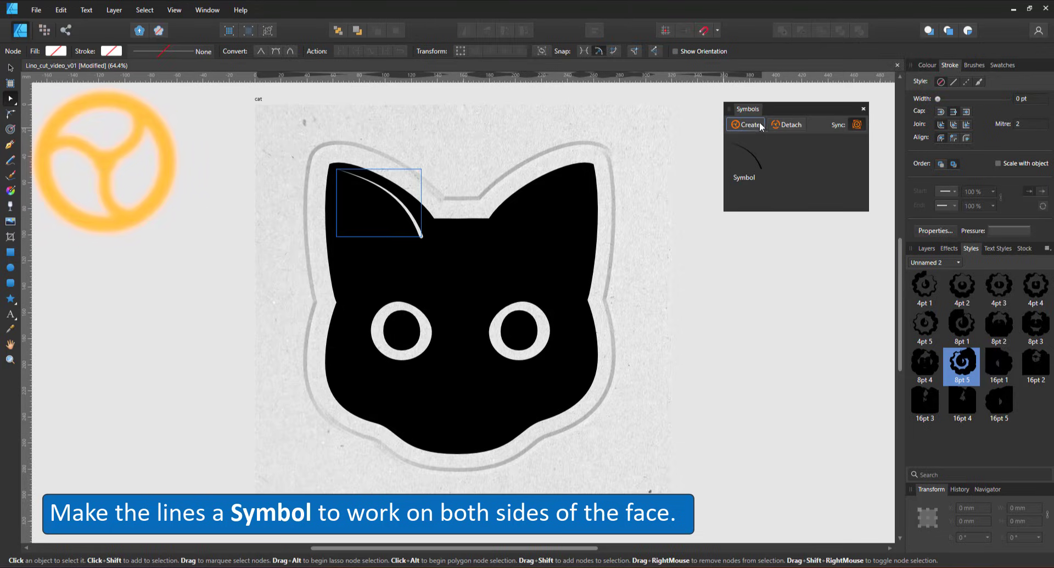
{"action": "left_click", "coordinate": [927, 249]}
{"action": "left_click", "coordinate": [934, 433]}
{"action": "left_click", "coordinate": [967, 448]}
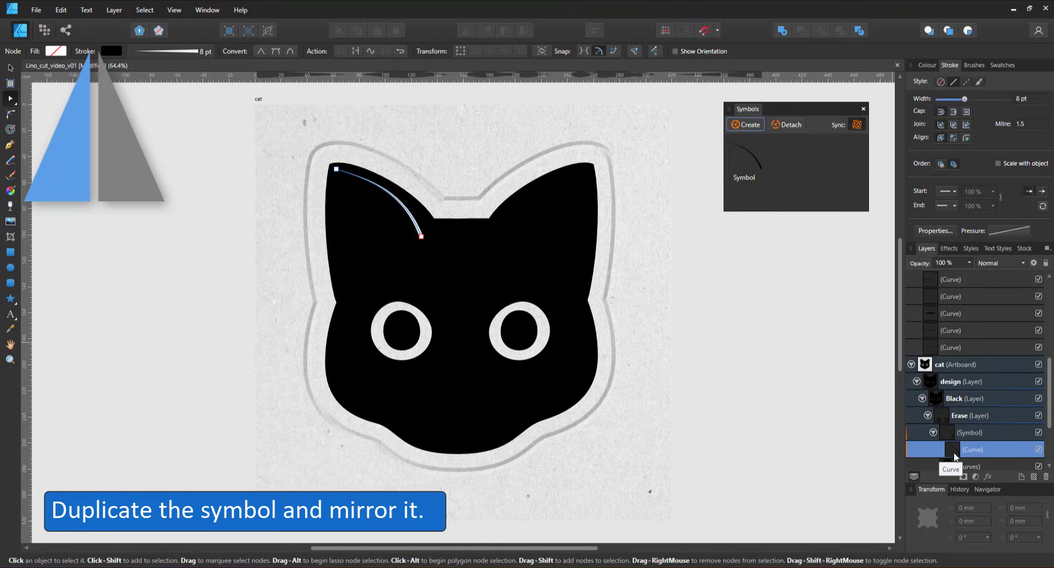
Draw two short Pencil lines inside the symbol near the left ear's tip and apply the 4pt 2 style to each.
{"action": "left_click", "coordinate": [11, 161]}
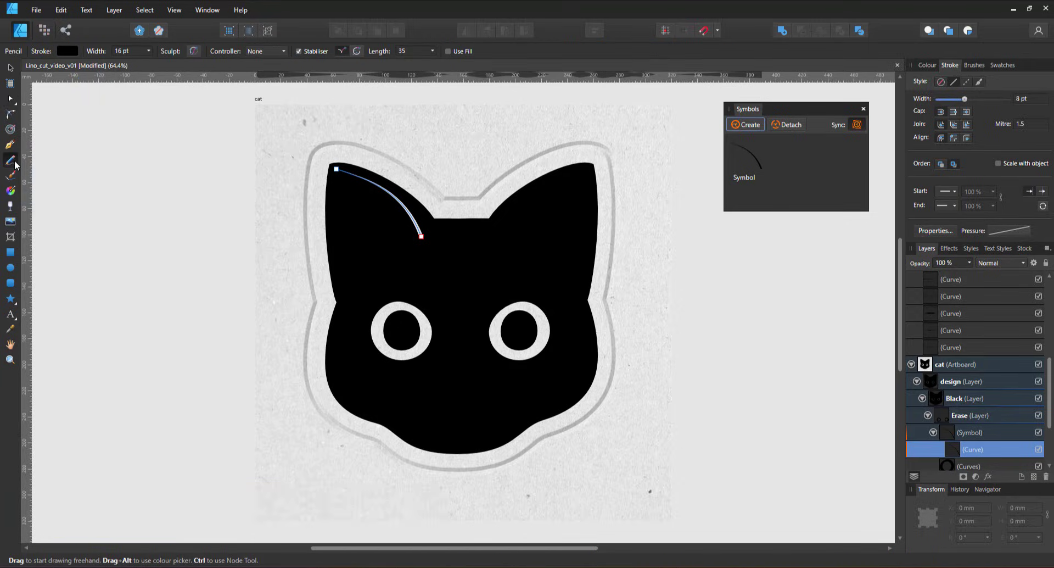
{"action": "left_click_drag", "start_coordinate": [344, 198], "coordinate": [347, 194]}
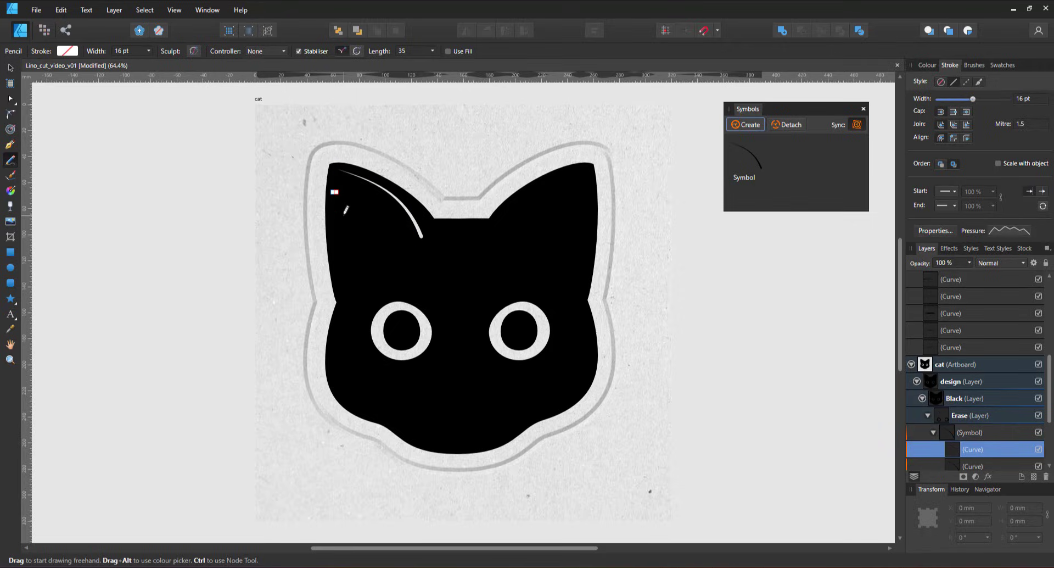
{"action": "key", "text": "ctrl+1"}
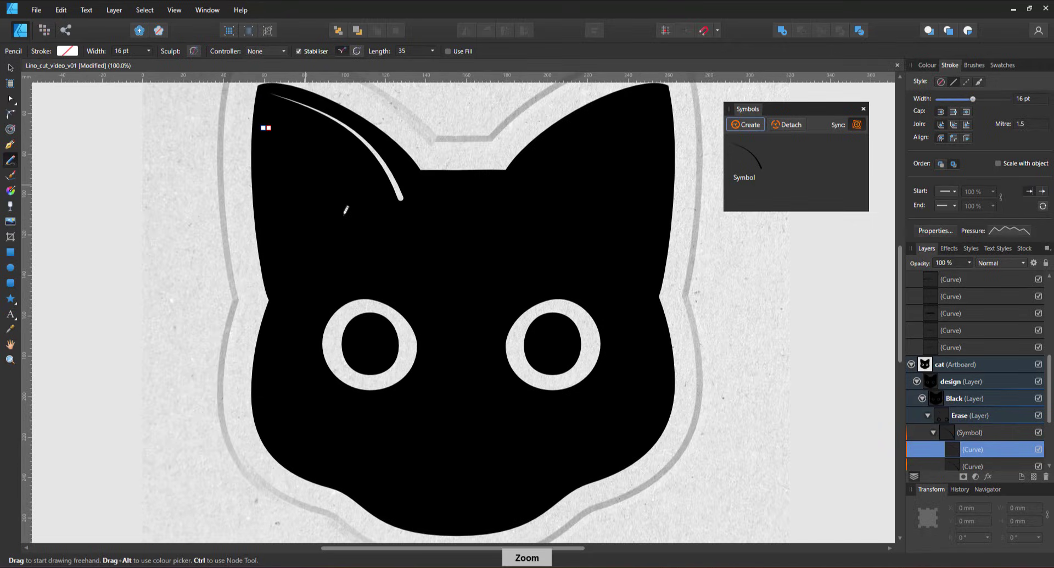
{"action": "key", "text": "ctrl+z"}
{"action": "left_click_drag", "start_coordinate": [266, 115], "coordinate": [305, 127]}
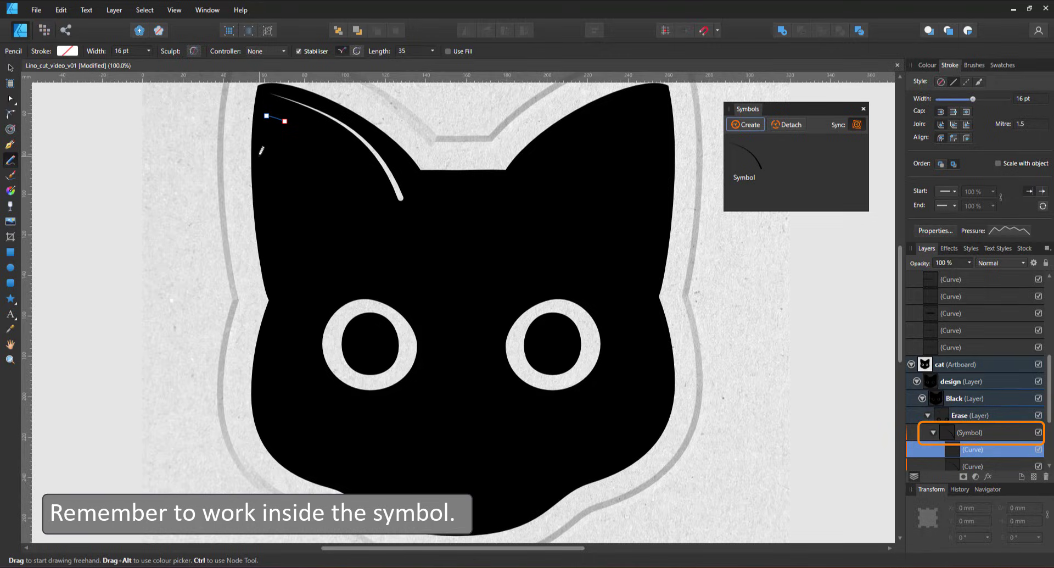
{"action": "left_click", "coordinate": [973, 249]}
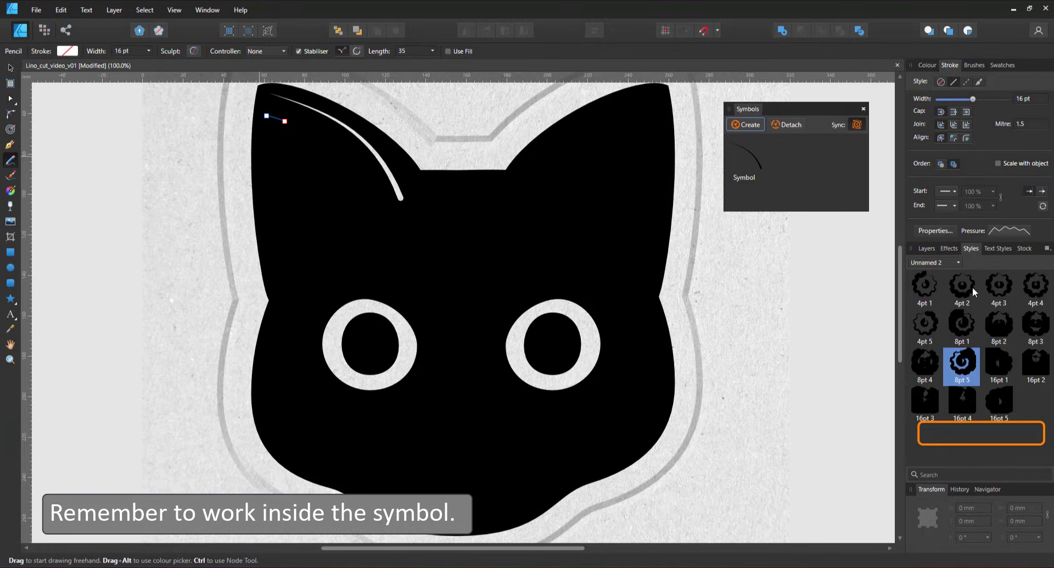
{"action": "left_click", "coordinate": [950, 289]}
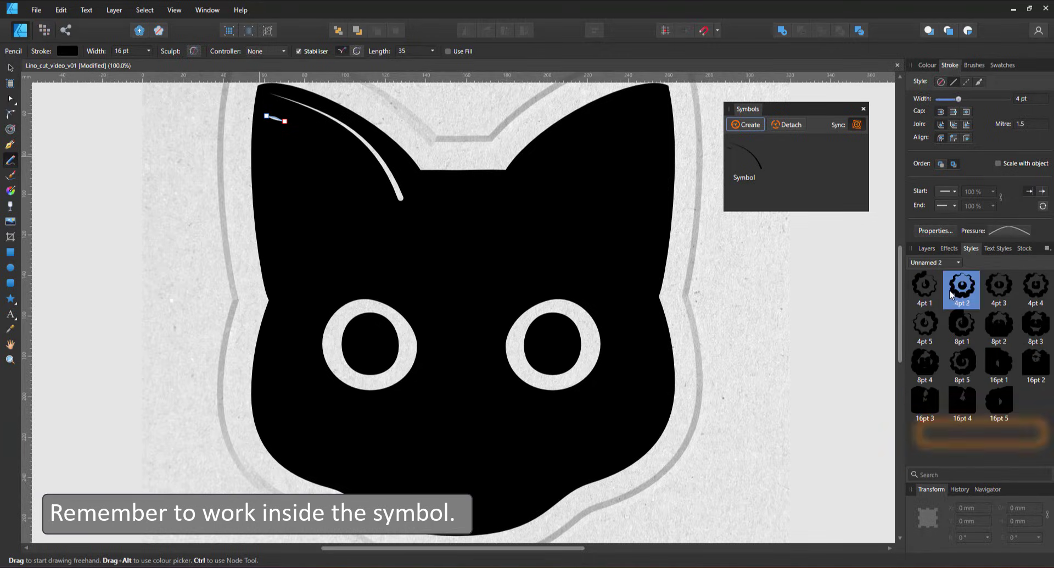
{"action": "left_click_drag", "start_coordinate": [265, 131], "coordinate": [278, 133]}
{"action": "left_click", "coordinate": [958, 298]}
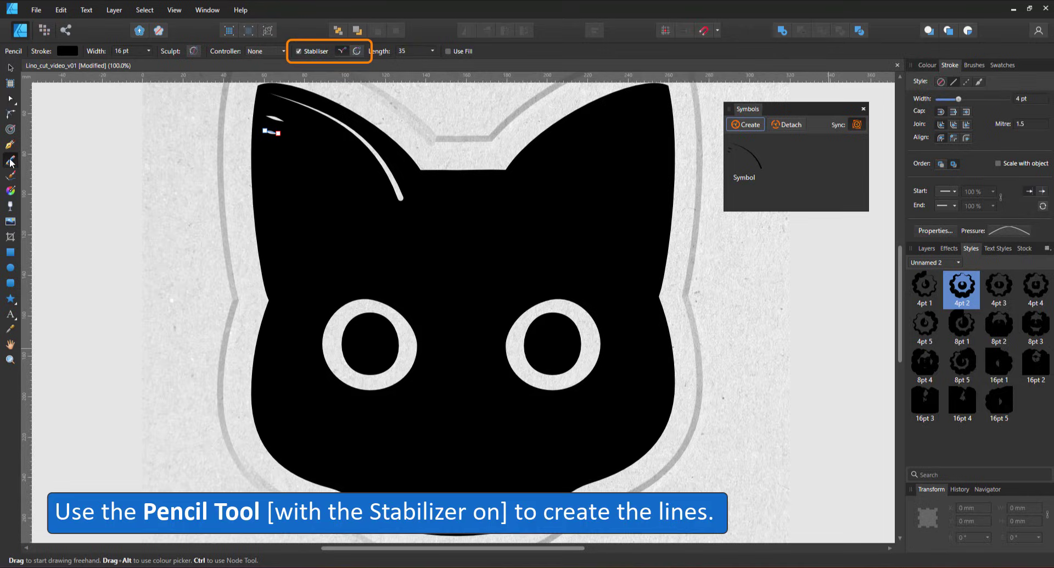
Draw a short Pencil line beside the left ear's long curve with a 4 pt stroke and a pressure profile tapered at both ends.
{"action": "left_click_drag", "start_coordinate": [359, 168], "coordinate": [385, 218]}
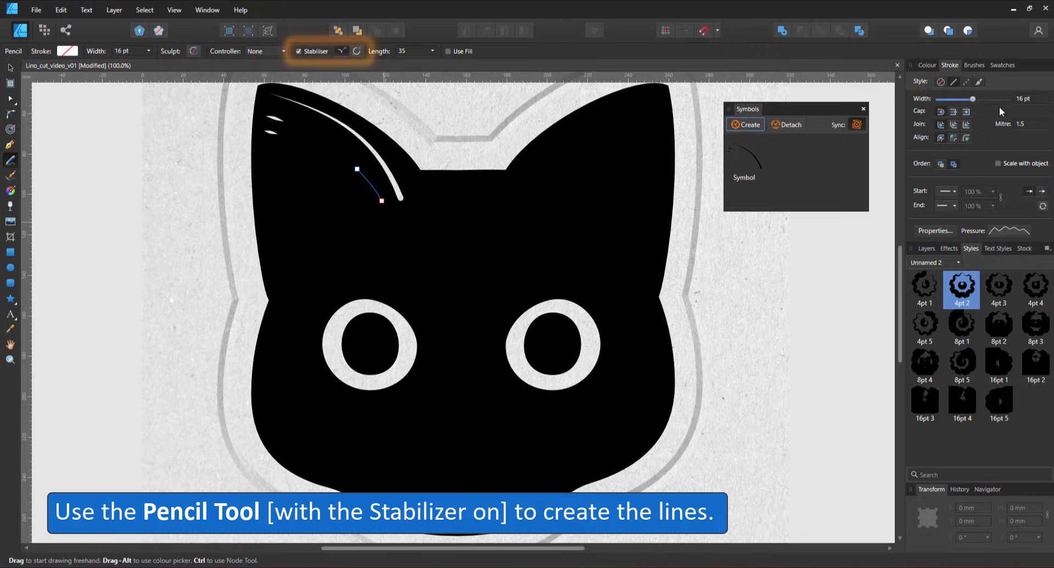
{"action": "left_click", "coordinate": [1032, 100]}
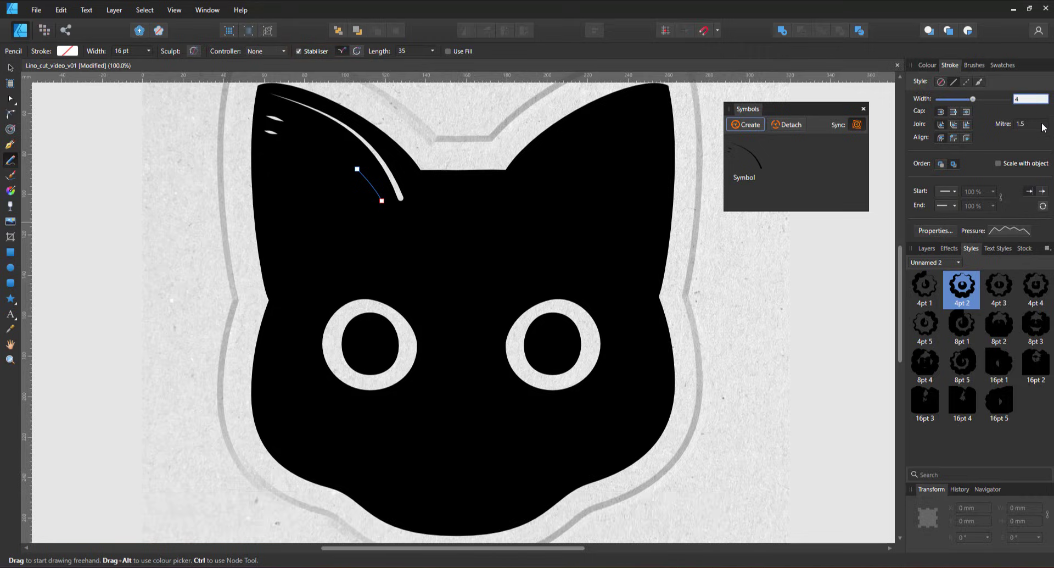
{"action": "key", "text": "Return"}
{"action": "left_click", "coordinate": [1009, 230]}
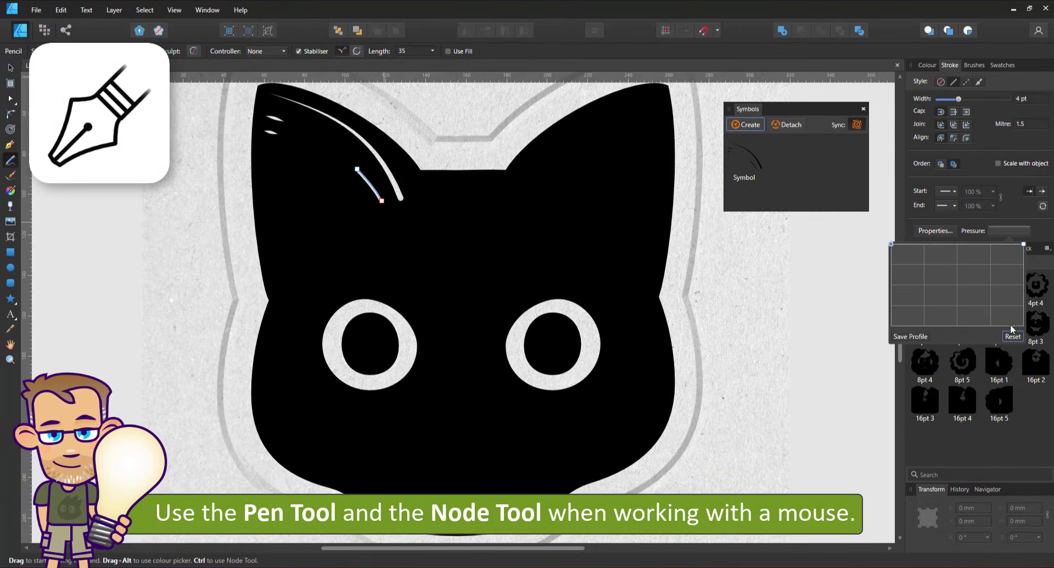
{"action": "left_click", "coordinate": [1009, 231]}
{"action": "left_click", "coordinate": [1009, 231]}
{"action": "mouse_move", "coordinate": [959, 244]}
{"action": "left_mouse_down"}
{"action": "mouse_move", "coordinate": [959, 325]}
{"action": "mouse_move", "coordinate": [959, 233]}
{"action": "left_mouse_up"}
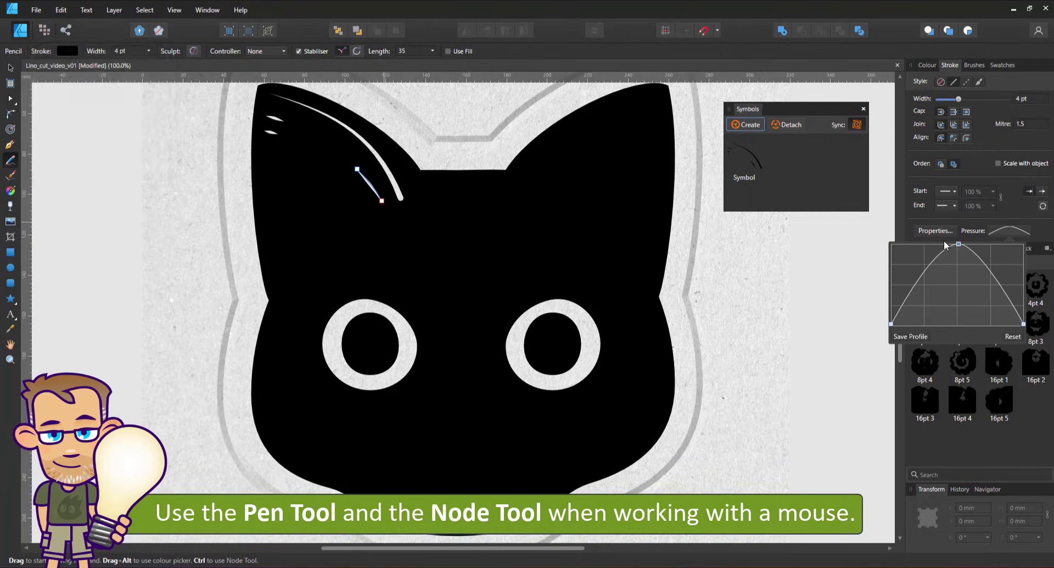
{"action": "left_click", "coordinate": [166, 208]}
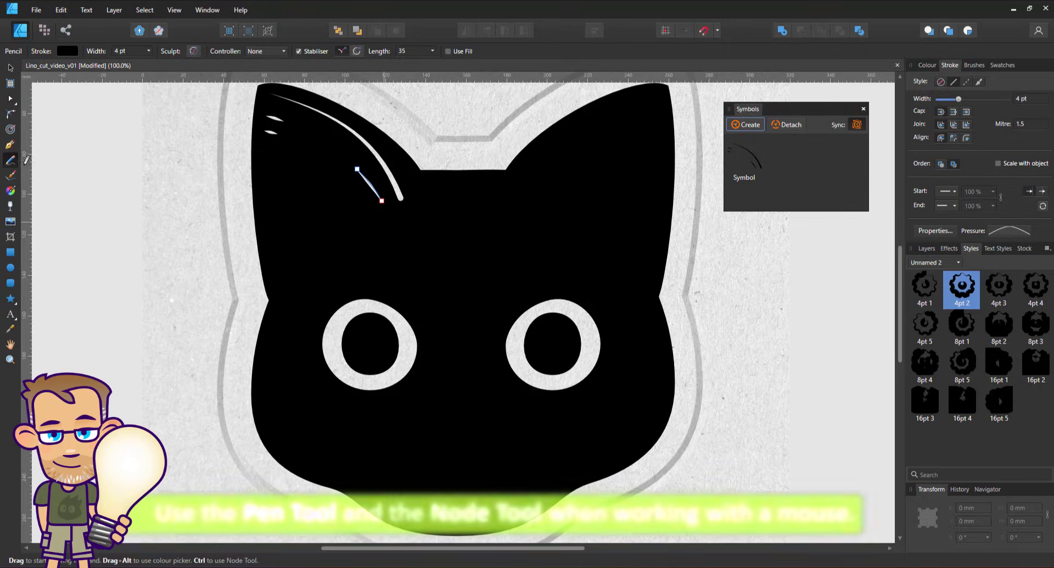
Draw several curved tapered hair lines across the lower outer part of the left ear.
{"action": "mouse_move", "coordinate": [258, 184]}
{"action": "left_mouse_down"}
{"action": "mouse_move", "coordinate": [297, 191]}
{"action": "mouse_move", "coordinate": [352, 227]}
{"action": "left_mouse_up"}
{"action": "left_click_drag", "start_coordinate": [272, 171], "coordinate": [351, 223]}
{"action": "mouse_move", "coordinate": [268, 199]}
{"action": "left_mouse_down"}
{"action": "mouse_move", "coordinate": [318, 206]}
{"action": "mouse_move", "coordinate": [356, 228]}
{"action": "left_mouse_up"}
{"action": "left_click_drag", "start_coordinate": [277, 221], "coordinate": [348, 233]}
{"action": "left_click_drag", "start_coordinate": [282, 250], "coordinate": [337, 246]}
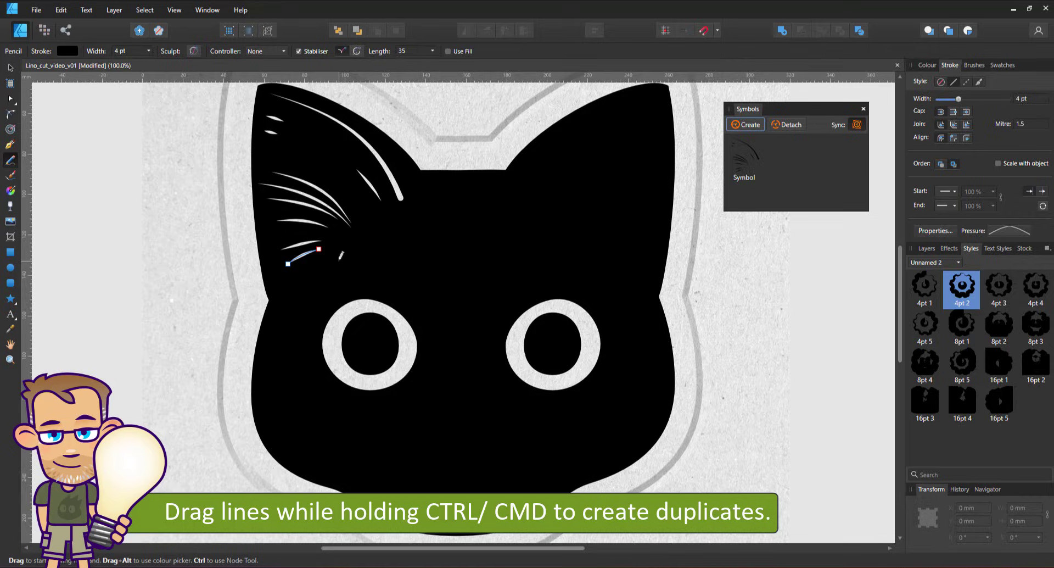
Place a horizontally flipped copy of the ear line symbol over the cat's right ear.
{"action": "left_click", "coordinate": [10, 69]}
{"action": "left_click", "coordinate": [927, 249]}
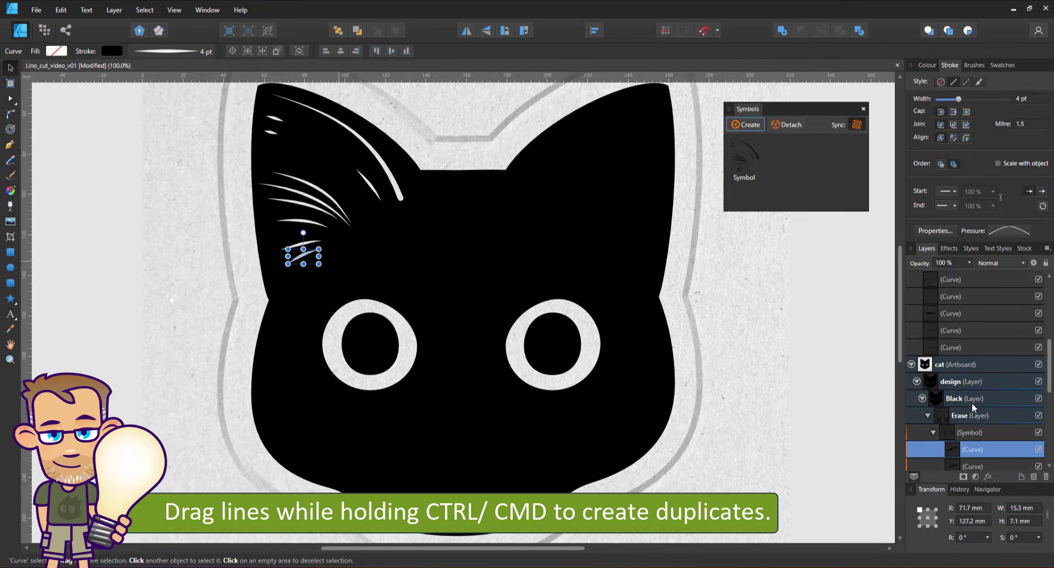
{"action": "left_click", "coordinate": [971, 433]}
{"action": "left_click", "coordinate": [467, 30]}
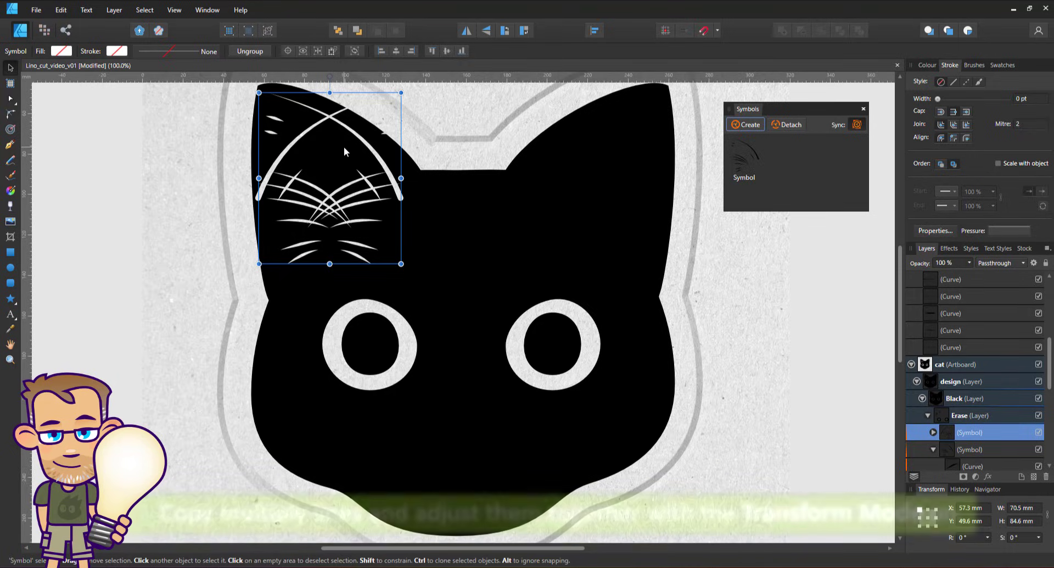
{"action": "left_click_drag", "start_coordinate": [330, 151], "coordinate": [575, 167]}
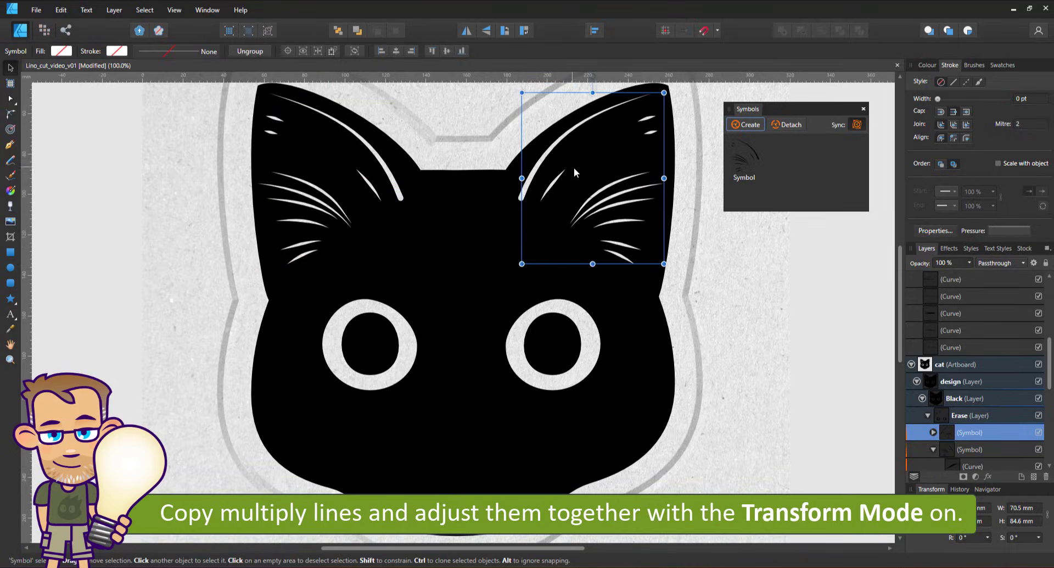
Inside the original symbol, draw a fanned row of short Pencil strokes as fur above the left eye.
{"action": "left_click", "coordinate": [973, 467]}
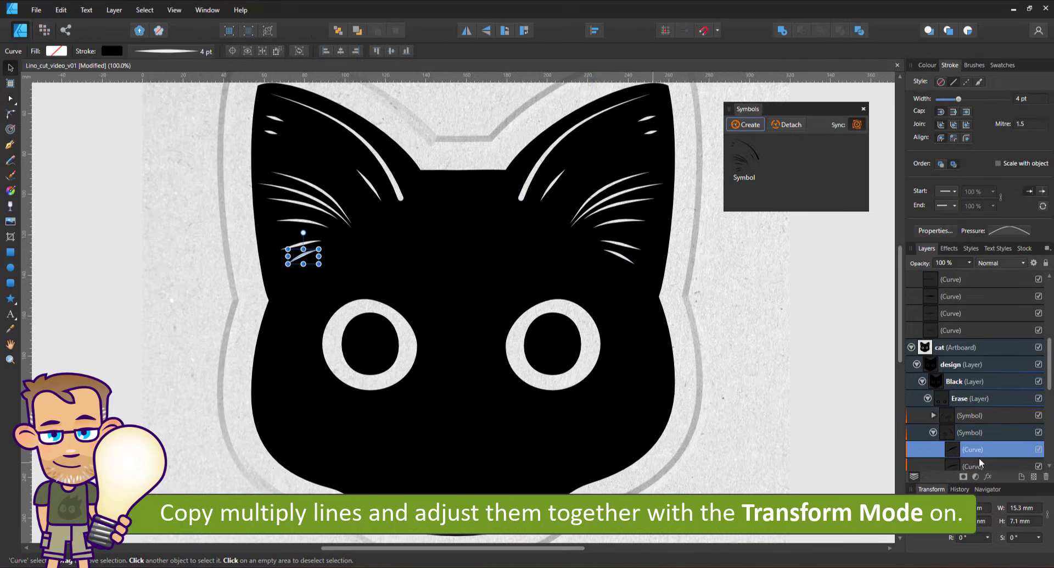
{"action": "left_click", "coordinate": [10, 161]}
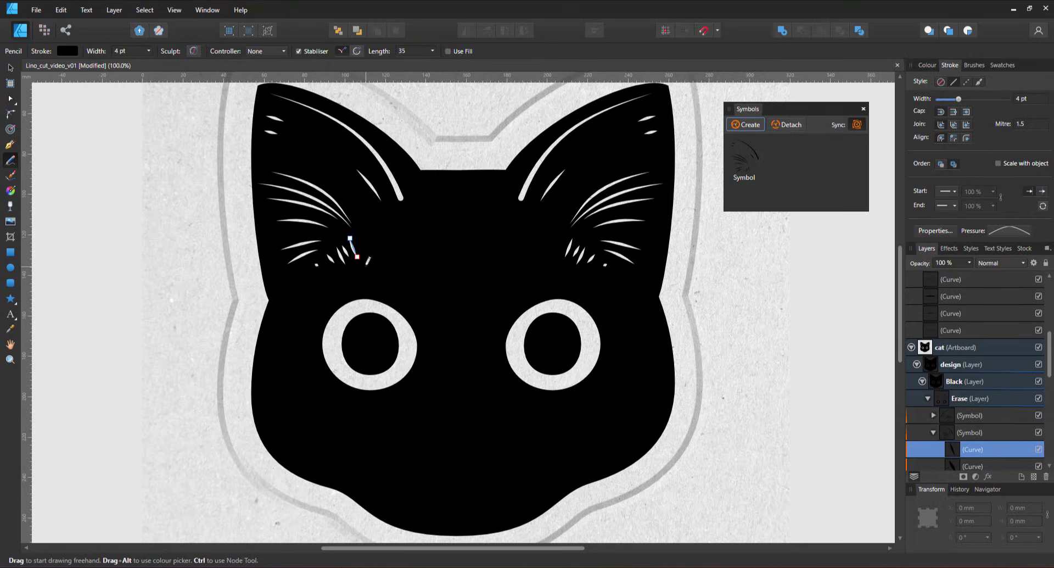
{"action": "key", "text": "ctrl+plus"}
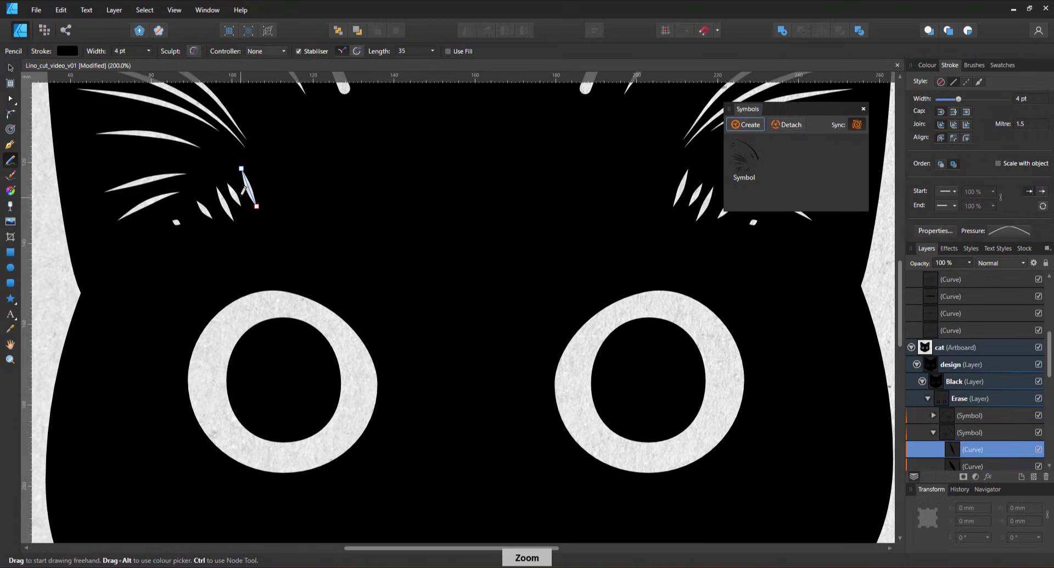
{"action": "mouse_move", "coordinate": [242, 192]}
{"action": "left_mouse_down"}
{"action": "mouse_move", "coordinate": [256, 235]}
{"action": "mouse_move", "coordinate": [264, 219]}
{"action": "left_mouse_up"}
{"action": "left_click_drag", "start_coordinate": [263, 169], "coordinate": [278, 207]}
{"action": "left_click_drag", "start_coordinate": [295, 155], "coordinate": [289, 205]}
{"action": "left_click_drag", "start_coordinate": [309, 161], "coordinate": [306, 223]}
{"action": "mouse_move", "coordinate": [325, 216]}
{"action": "left_mouse_down"}
{"action": "mouse_move", "coordinate": [342, 177]}
{"action": "mouse_move", "coordinate": [357, 179]}
{"action": "left_mouse_up"}
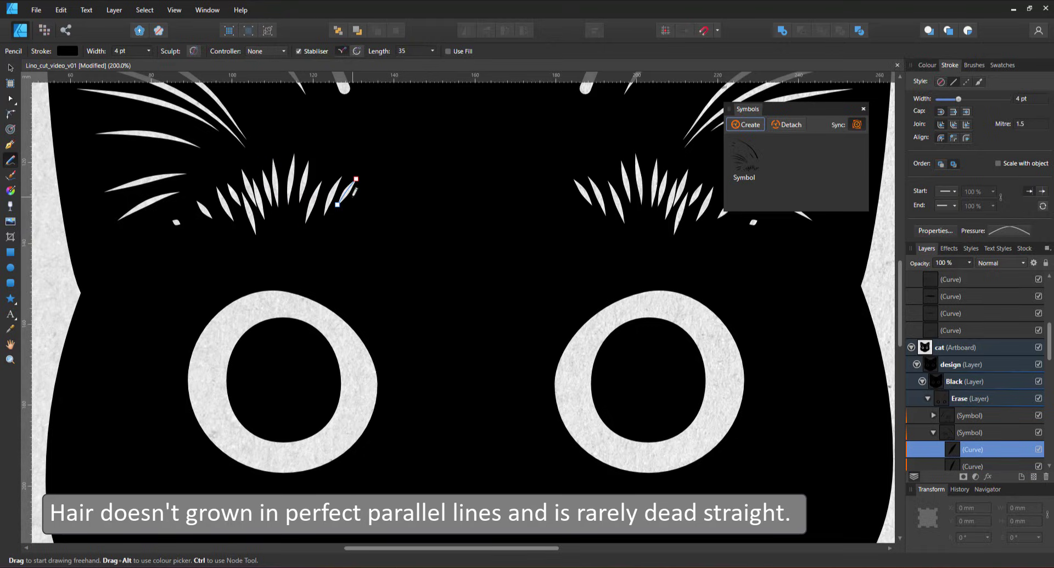
Fill the left half of the forehead between the ears with staggered rows of short vertical fur strokes.
{"action": "left_click_drag", "start_coordinate": [900, 305], "coordinate": [900, 273]}
{"action": "left_click_drag", "start_coordinate": [393, 175], "coordinate": [400, 226]}
{"action": "left_click_drag", "start_coordinate": [401, 168], "coordinate": [410, 212]}
{"action": "left_click_drag", "start_coordinate": [414, 169], "coordinate": [418, 199]}
{"action": "left_click_drag", "start_coordinate": [427, 167], "coordinate": [428, 206]}
{"action": "mouse_move", "coordinate": [439, 165]}
{"action": "left_mouse_down"}
{"action": "mouse_move", "coordinate": [442, 213]}
{"action": "mouse_move", "coordinate": [452, 205]}
{"action": "left_mouse_up"}
{"action": "mouse_move", "coordinate": [461, 166]}
{"action": "left_mouse_down"}
{"action": "mouse_move", "coordinate": [462, 208]}
{"action": "mouse_move", "coordinate": [439, 245]}
{"action": "left_mouse_up"}
{"action": "left_click_drag", "start_coordinate": [453, 209], "coordinate": [453, 250]}
{"action": "left_click_drag", "start_coordinate": [443, 246], "coordinate": [444, 272]}
{"action": "left_click_drag", "start_coordinate": [424, 246], "coordinate": [426, 272]}
{"action": "mouse_move", "coordinate": [415, 267]}
{"action": "left_mouse_down"}
{"action": "mouse_move", "coordinate": [418, 292]}
{"action": "mouse_move", "coordinate": [437, 301]}
{"action": "left_mouse_up"}
{"action": "left_click_drag", "start_coordinate": [455, 249], "coordinate": [456, 285]}
{"action": "left_click_drag", "start_coordinate": [464, 225], "coordinate": [466, 257]}
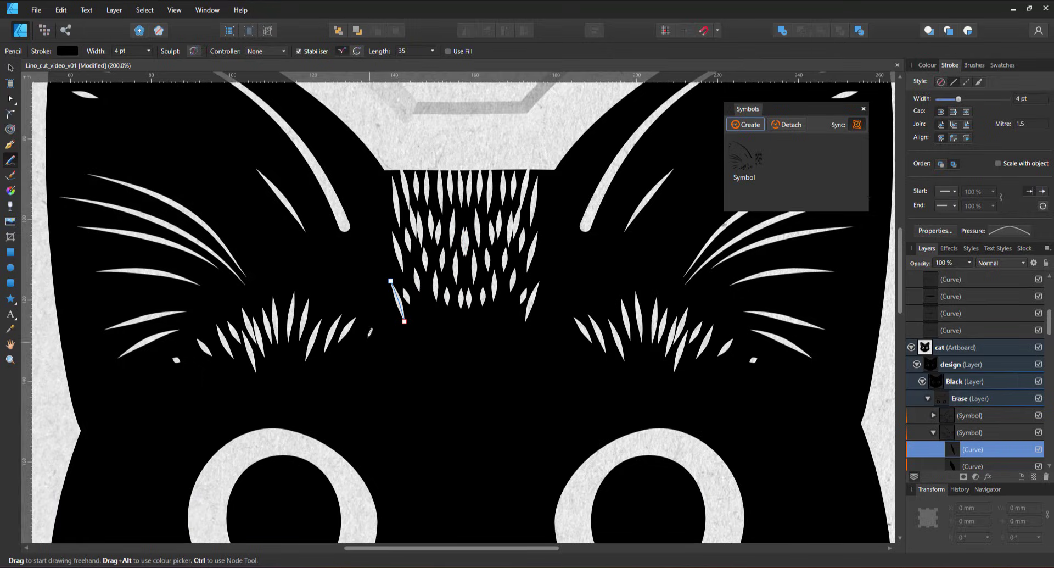
Draw short fur strokes that join the forehead patch to the brow above the left eye.
{"action": "left_click_drag", "start_coordinate": [370, 312], "coordinate": [359, 345]}
{"action": "left_click_drag", "start_coordinate": [380, 323], "coordinate": [374, 342]}
{"action": "mouse_move", "coordinate": [388, 330]}
{"action": "left_mouse_down"}
{"action": "mouse_move", "coordinate": [383, 344]}
{"action": "mouse_move", "coordinate": [396, 351]}
{"action": "left_mouse_up"}
{"action": "left_click_drag", "start_coordinate": [411, 311], "coordinate": [408, 341]}
{"action": "mouse_move", "coordinate": [421, 303]}
{"action": "left_mouse_down"}
{"action": "mouse_move", "coordinate": [420, 341]}
{"action": "mouse_move", "coordinate": [431, 326]}
{"action": "left_mouse_up"}
Draw a long curved line around the left eye's outer lower edge and short curved strokes along its inner edge.
{"action": "left_click_drag", "start_coordinate": [899, 306], "coordinate": [894, 327]}
{"action": "scroll", "coordinate": [895, 329], "scroll_direction": "down", "scroll_amount": 4}
{"action": "mouse_move", "coordinate": [198, 270]}
{"action": "left_mouse_down"}
{"action": "mouse_move", "coordinate": [170, 353]}
{"action": "mouse_move", "coordinate": [215, 422]}
{"action": "left_mouse_up"}
{"action": "key", "text": "ctrl+z"}
{"action": "mouse_move", "coordinate": [199, 272]}
{"action": "left_mouse_down"}
{"action": "mouse_move", "coordinate": [175, 347]}
{"action": "mouse_move", "coordinate": [217, 413]}
{"action": "mouse_move", "coordinate": [275, 429]}
{"action": "left_mouse_up"}
{"action": "key", "text": "ctrl+z"}
{"action": "left_click_drag", "start_coordinate": [382, 317], "coordinate": [351, 420]}
{"action": "key", "text": "ctrl+z"}
{"action": "left_click_drag", "start_coordinate": [389, 340], "coordinate": [374, 408]}
{"action": "left_click_drag", "start_coordinate": [396, 353], "coordinate": [389, 381]}
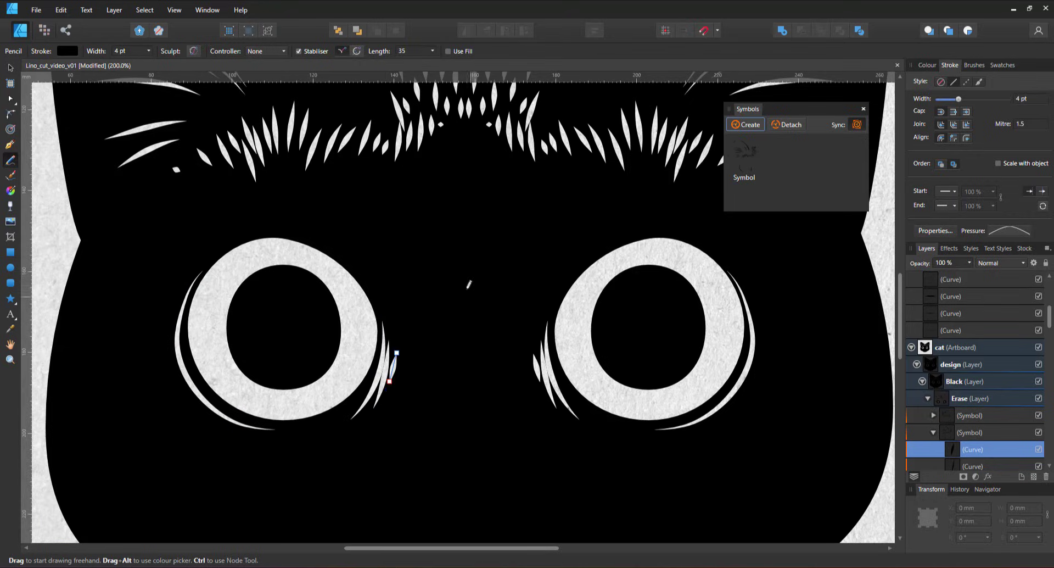
Draw short vertical fur strokes down the left half of the nose bridge between the eyes.
{"action": "left_click_drag", "start_coordinate": [448, 267], "coordinate": [455, 328]}
{"action": "left_click_drag", "start_coordinate": [461, 278], "coordinate": [462, 320]}
{"action": "left_click_drag", "start_coordinate": [438, 294], "coordinate": [439, 323]}
{"action": "left_click_drag", "start_coordinate": [440, 277], "coordinate": [446, 306]}
{"action": "left_click_drag", "start_coordinate": [456, 350], "coordinate": [465, 405]}
{"action": "left_click_drag", "start_coordinate": [434, 347], "coordinate": [434, 361]}
{"action": "left_click_drag", "start_coordinate": [451, 406], "coordinate": [449, 427]}
Add a second row of short fur strokes beneath the left brow, from its outer end to the inner corner.
{"action": "left_click_drag", "start_coordinate": [121, 241], "coordinate": [149, 266]}
{"action": "left_click_drag", "start_coordinate": [138, 244], "coordinate": [173, 264]}
{"action": "mouse_move", "coordinate": [160, 224]}
{"action": "left_mouse_down"}
{"action": "mouse_move", "coordinate": [192, 247]}
{"action": "mouse_move", "coordinate": [203, 238]}
{"action": "left_mouse_up"}
{"action": "left_click_drag", "start_coordinate": [193, 176], "coordinate": [230, 218]}
{"action": "left_click_drag", "start_coordinate": [286, 161], "coordinate": [283, 200]}
{"action": "mouse_move", "coordinate": [295, 174]}
{"action": "left_mouse_down"}
{"action": "mouse_move", "coordinate": [293, 186]}
{"action": "mouse_move", "coordinate": [312, 188]}
{"action": "left_mouse_up"}
{"action": "left_click_drag", "start_coordinate": [328, 200], "coordinate": [319, 178]}
{"action": "mouse_move", "coordinate": [330, 202]}
{"action": "left_mouse_down"}
{"action": "mouse_move", "coordinate": [344, 171]}
{"action": "mouse_move", "coordinate": [337, 206]}
{"action": "left_mouse_up"}
{"action": "mouse_move", "coordinate": [330, 230]}
{"action": "left_mouse_down"}
{"action": "mouse_move", "coordinate": [345, 206]}
{"action": "mouse_move", "coordinate": [374, 205]}
{"action": "left_mouse_up"}
{"action": "left_click_drag", "start_coordinate": [386, 248], "coordinate": [414, 213]}
{"action": "key", "text": "ctrl+0"}
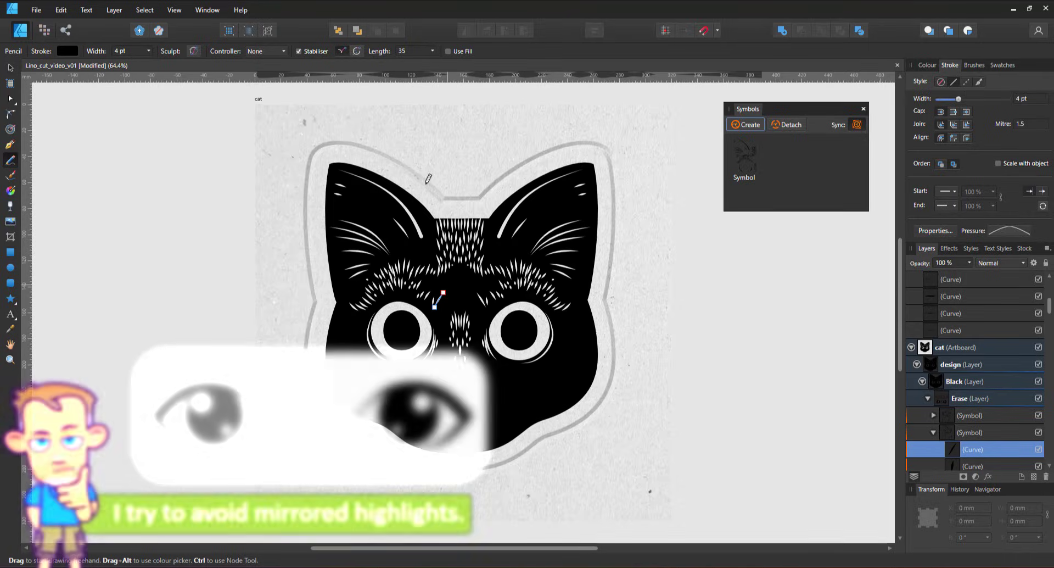
Try drawing a round freehand highlight inside the left eye's pupil.
{"action": "key", "text": "ctrl+plus"}
{"action": "key", "text": "ctrl+plus"}
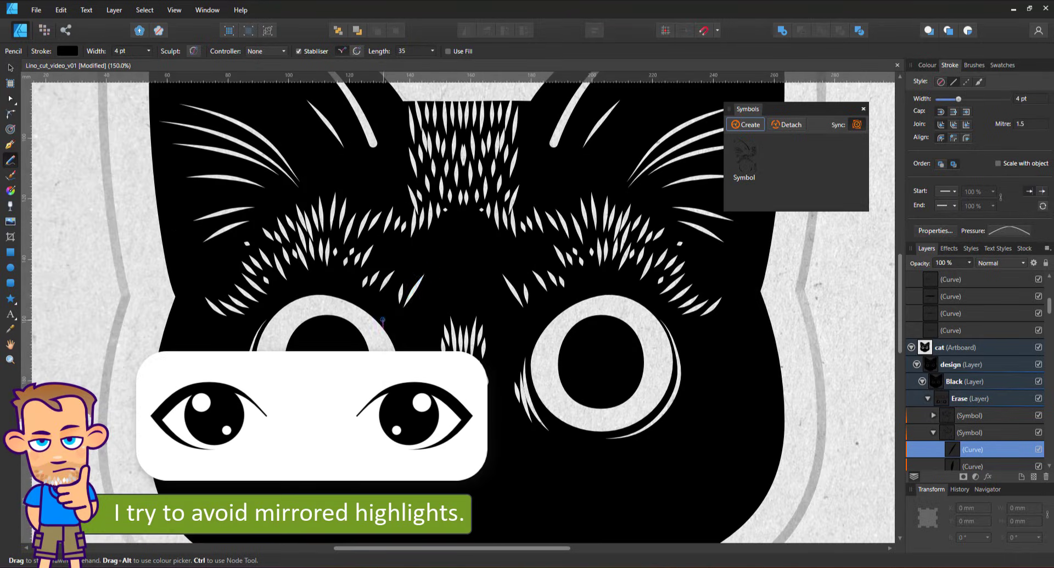
{"action": "left_click_drag", "start_coordinate": [330, 330], "coordinate": [343, 349]}
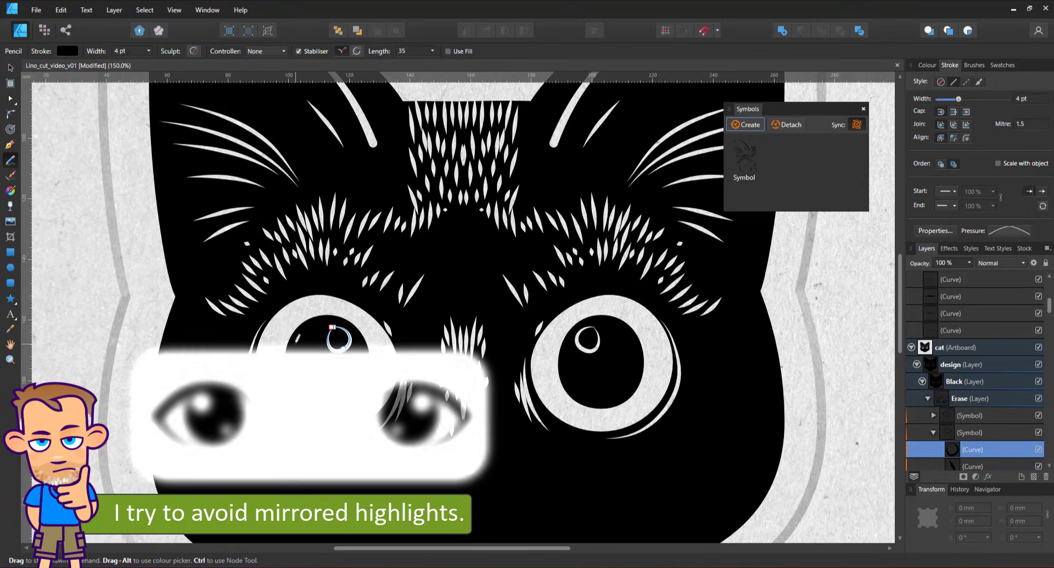
{"action": "key", "text": "ctrl+z"}
Draw a short stroke at the left eye's upper inner edge and a curved line along the bottom of its pupil.
{"action": "left_click_drag", "start_coordinate": [384, 320], "coordinate": [391, 336]}
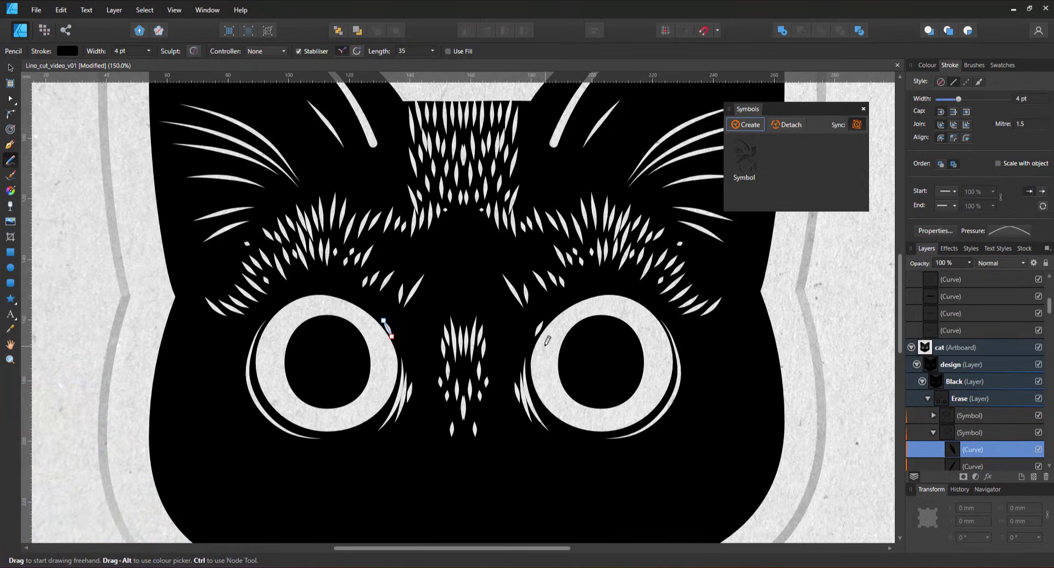
{"action": "mouse_move", "coordinate": [333, 405]}
{"action": "left_mouse_down"}
{"action": "mouse_move", "coordinate": [354, 400]}
{"action": "mouse_move", "coordinate": [364, 379]}
{"action": "left_mouse_up"}
{"action": "key", "text": "ctrl+z"}
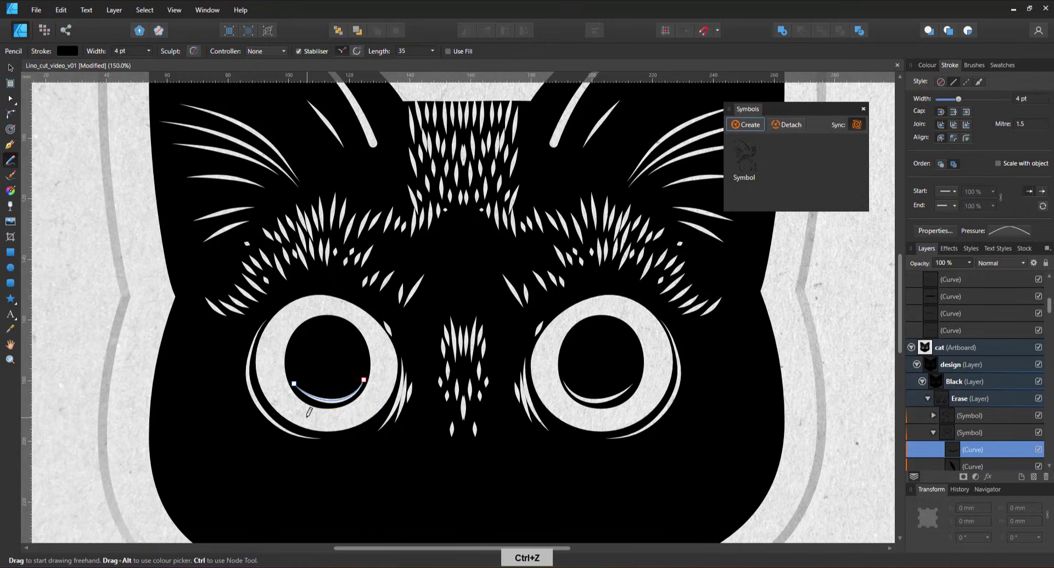
Draw a row of tiny upward strokes along the curved line at the bottom of the left pupil.
{"action": "key", "text": "ctrl+minus"}
{"action": "key", "text": "ctrl+plus"}
{"action": "key", "text": "ctrl+plus"}
{"action": "left_click_drag", "start_coordinate": [260, 424], "coordinate": [250, 404]}
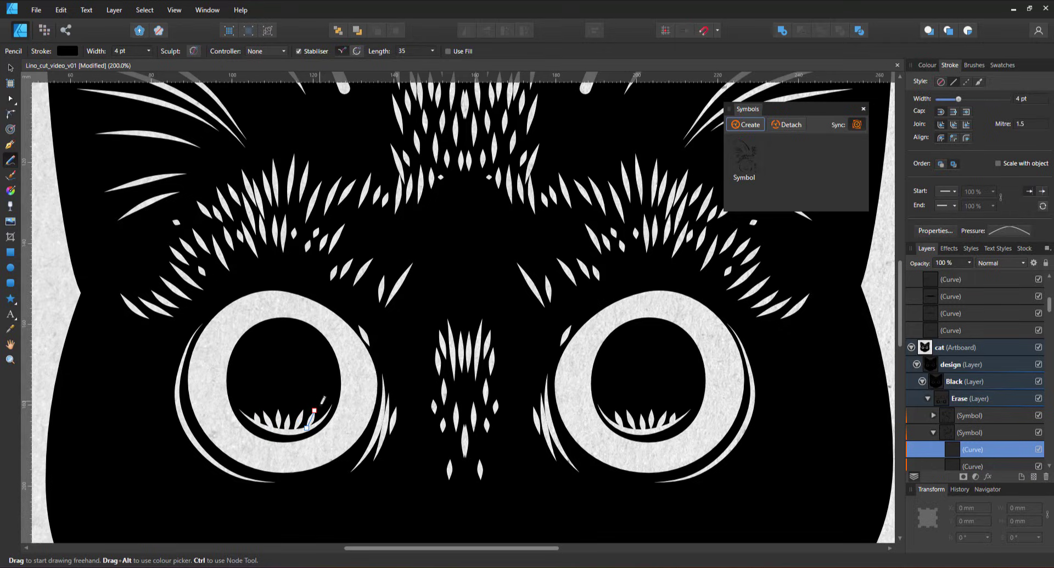
Add a small round highlight in the upper part of the left pupil with the Ellipse Tool.
{"action": "left_click", "coordinate": [10, 267]}
{"action": "left_click_drag", "start_coordinate": [269, 331], "coordinate": [291, 352]}
{"action": "left_click", "coordinate": [10, 69]}
Draw Pencil fur strokes at the outer end of the left brow, reaching the edge of the head.
{"action": "left_click", "coordinate": [12, 164]}
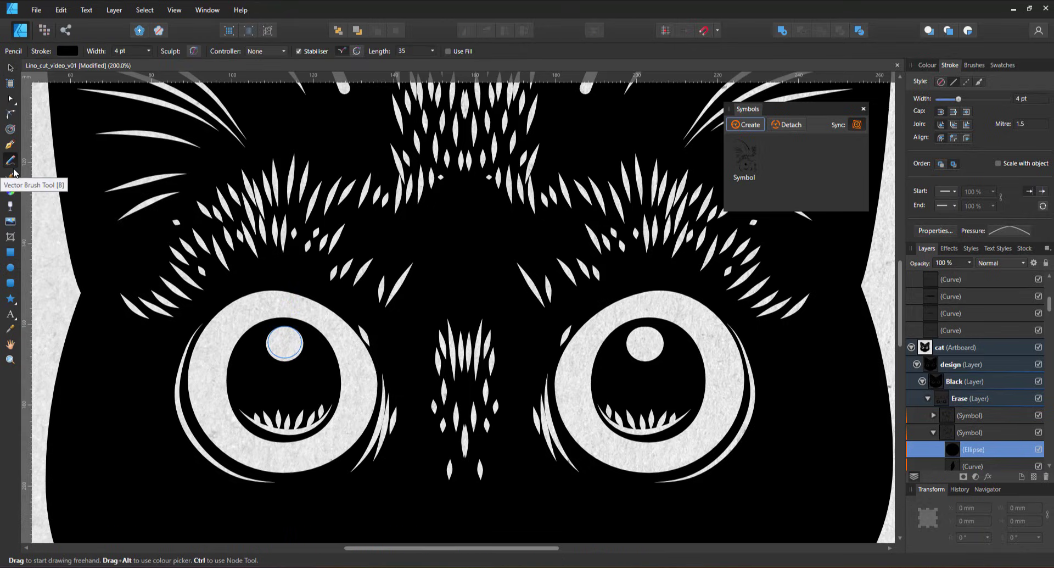
{"action": "mouse_move", "coordinate": [78, 265]}
{"action": "left_mouse_down"}
{"action": "mouse_move", "coordinate": [117, 304]}
{"action": "mouse_move", "coordinate": [118, 284]}
{"action": "left_mouse_up"}
{"action": "left_click_drag", "start_coordinate": [93, 296], "coordinate": [125, 323]}
{"action": "left_click_drag", "start_coordinate": [91, 313], "coordinate": [119, 338]}
{"action": "left_click_drag", "start_coordinate": [84, 305], "coordinate": [132, 326]}
{"action": "left_click_drag", "start_coordinate": [116, 309], "coordinate": [158, 343]}
{"action": "left_click_drag", "start_coordinate": [112, 272], "coordinate": [133, 292]}
Fill the upper outer side of the left ear with dense short fur strokes from the tip down to the hair lines.
{"action": "left_click_drag", "start_coordinate": [900, 316], "coordinate": [900, 266]}
{"action": "mouse_move", "coordinate": [68, 122]}
{"action": "left_mouse_down"}
{"action": "mouse_move", "coordinate": [103, 128]}
{"action": "mouse_move", "coordinate": [99, 119]}
{"action": "left_mouse_up"}
{"action": "left_click_drag", "start_coordinate": [76, 106], "coordinate": [103, 114]}
{"action": "left_click_drag", "start_coordinate": [60, 148], "coordinate": [101, 156]}
{"action": "left_click_drag", "start_coordinate": [60, 186], "coordinate": [106, 195]}
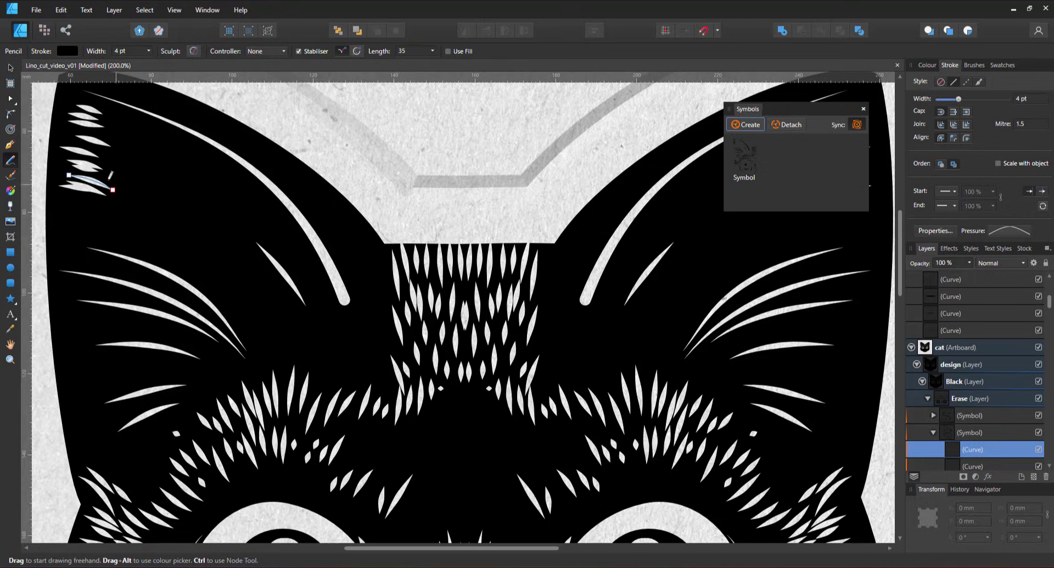
{"action": "left_click_drag", "start_coordinate": [94, 145], "coordinate": [122, 159]}
{"action": "left_click_drag", "start_coordinate": [99, 129], "coordinate": [128, 148]}
{"action": "left_click_drag", "start_coordinate": [84, 102], "coordinate": [118, 117]}
{"action": "mouse_move", "coordinate": [124, 128]}
{"action": "left_mouse_down"}
{"action": "mouse_move", "coordinate": [148, 149]}
{"action": "mouse_move", "coordinate": [145, 192]}
{"action": "left_mouse_up"}
{"action": "mouse_move", "coordinate": [121, 191]}
{"action": "left_mouse_down"}
{"action": "mouse_move", "coordinate": [147, 210]}
{"action": "mouse_move", "coordinate": [149, 232]}
{"action": "left_mouse_up"}
{"action": "left_click_drag", "start_coordinate": [110, 240], "coordinate": [141, 246]}
{"action": "left_click_drag", "start_coordinate": [103, 226], "coordinate": [124, 229]}
{"action": "left_click_drag", "start_coordinate": [114, 145], "coordinate": [140, 159]}
{"action": "left_click_drag", "start_coordinate": [76, 201], "coordinate": [97, 199]}
{"action": "left_click_drag", "start_coordinate": [79, 218], "coordinate": [100, 219]}
{"action": "mouse_move", "coordinate": [68, 249]}
{"action": "left_mouse_down"}
{"action": "mouse_move", "coordinate": [105, 244]}
{"action": "mouse_move", "coordinate": [106, 258]}
{"action": "left_mouse_up"}
{"action": "left_click_drag", "start_coordinate": [51, 235], "coordinate": [118, 232]}
{"action": "left_click_drag", "start_coordinate": [59, 201], "coordinate": [81, 203]}
{"action": "left_click_drag", "start_coordinate": [102, 256], "coordinate": [148, 255]}
{"action": "mouse_move", "coordinate": [135, 246]}
{"action": "left_mouse_down"}
{"action": "mouse_move", "coordinate": [173, 259]}
{"action": "mouse_move", "coordinate": [175, 241]}
{"action": "left_mouse_up"}
{"action": "mouse_move", "coordinate": [148, 220]}
{"action": "left_mouse_down"}
{"action": "mouse_move", "coordinate": [180, 235]}
{"action": "mouse_move", "coordinate": [172, 220]}
{"action": "left_mouse_up"}
{"action": "left_click_drag", "start_coordinate": [163, 202], "coordinate": [186, 214]}
{"action": "left_click_drag", "start_coordinate": [143, 159], "coordinate": [168, 175]}
{"action": "mouse_move", "coordinate": [118, 117]}
{"action": "left_mouse_down"}
{"action": "mouse_move", "coordinate": [162, 132]}
{"action": "mouse_move", "coordinate": [185, 156]}
{"action": "left_mouse_up"}
{"action": "left_click_drag", "start_coordinate": [157, 124], "coordinate": [195, 150]}
Draw short fur strokes cutting into the silhouette along the left ear's inner edge, and save the document.
{"action": "left_click_drag", "start_coordinate": [232, 115], "coordinate": [265, 161]}
{"action": "left_click_drag", "start_coordinate": [266, 136], "coordinate": [279, 161]}
{"action": "left_click_drag", "start_coordinate": [295, 153], "coordinate": [345, 208]}
{"action": "left_click_drag", "start_coordinate": [339, 182], "coordinate": [349, 218]}
{"action": "left_click_drag", "start_coordinate": [347, 191], "coordinate": [362, 219]}
{"action": "left_click_drag", "start_coordinate": [358, 205], "coordinate": [368, 228]}
{"action": "left_click_drag", "start_coordinate": [364, 210], "coordinate": [372, 244]}
{"action": "left_click_drag", "start_coordinate": [371, 218], "coordinate": [376, 247]}
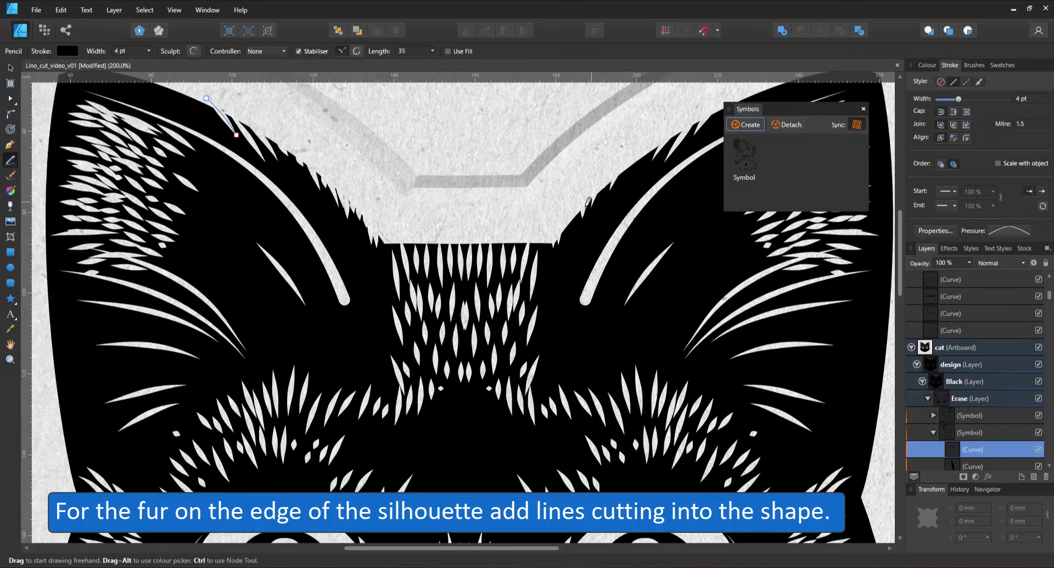
{"action": "left_click_drag", "start_coordinate": [588, 185], "coordinate": [569, 241]}
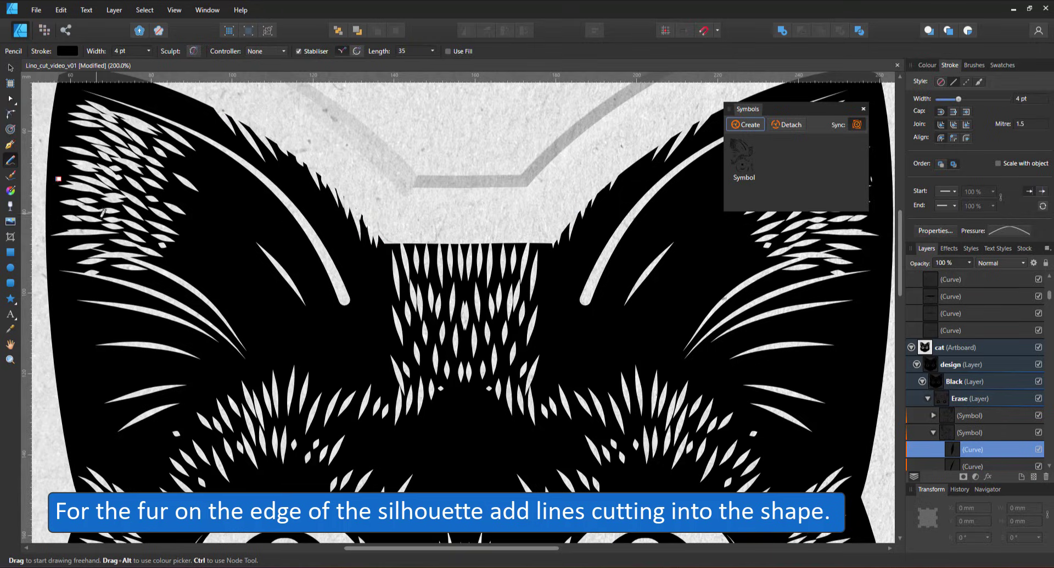
{"action": "key", "text": "ctrl+s"}
Continue the short fur strokes down the lower outer edge of the left ear towards the brow.
{"action": "mouse_move", "coordinate": [69, 281]}
{"action": "left_mouse_down"}
{"action": "mouse_move", "coordinate": [87, 283]}
{"action": "mouse_move", "coordinate": [88, 309]}
{"action": "left_mouse_up"}
{"action": "left_click_drag", "start_coordinate": [69, 324], "coordinate": [87, 323]}
{"action": "left_click_drag", "start_coordinate": [72, 353], "coordinate": [111, 349]}
{"action": "mouse_move", "coordinate": [75, 363]}
{"action": "left_mouse_down"}
{"action": "mouse_move", "coordinate": [110, 361]}
{"action": "mouse_move", "coordinate": [111, 371]}
{"action": "left_mouse_up"}
{"action": "mouse_move", "coordinate": [89, 403]}
{"action": "left_mouse_down"}
{"action": "mouse_move", "coordinate": [119, 362]}
{"action": "mouse_move", "coordinate": [109, 358]}
{"action": "left_mouse_up"}
{"action": "left_click_drag", "start_coordinate": [85, 355], "coordinate": [103, 342]}
{"action": "left_click_drag", "start_coordinate": [73, 341], "coordinate": [101, 335]}
{"action": "left_click_drag", "start_coordinate": [81, 330], "coordinate": [98, 327]}
{"action": "left_click_drag", "start_coordinate": [82, 317], "coordinate": [97, 315]}
{"action": "left_click_drag", "start_coordinate": [75, 410], "coordinate": [101, 385]}
{"action": "left_click_drag", "start_coordinate": [91, 407], "coordinate": [117, 394]}
{"action": "left_click_drag", "start_coordinate": [89, 416], "coordinate": [110, 407]}
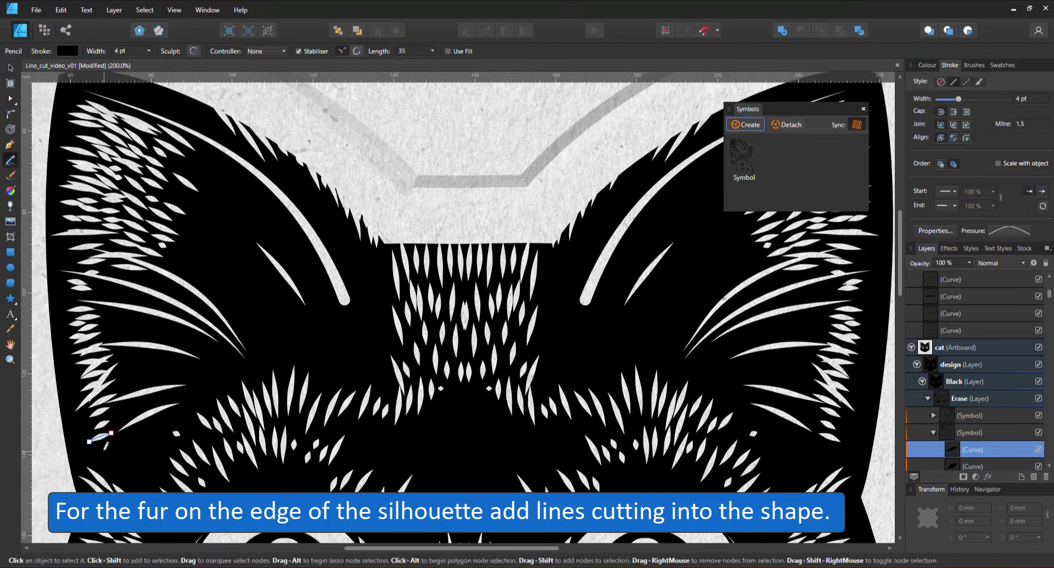
Draw a long curved line from the left ear fur down to the brow and four whiskers on the left cheek.
{"action": "key", "text": "ctrl+0"}
{"action": "left_click_drag", "start_coordinate": [368, 216], "coordinate": [418, 275]}
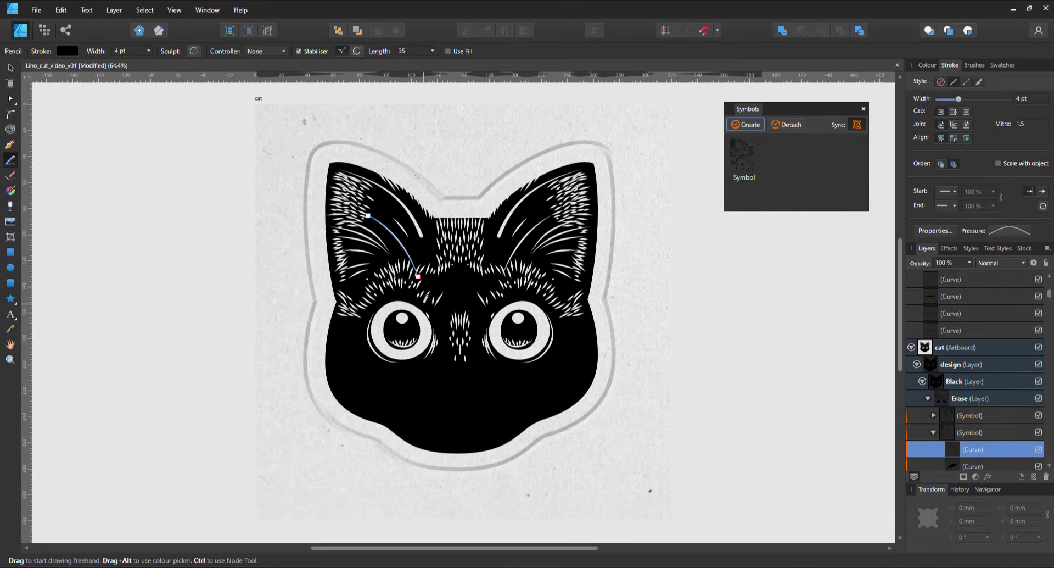
{"action": "left_click_drag", "start_coordinate": [257, 409], "coordinate": [394, 379]}
{"action": "left_click_drag", "start_coordinate": [281, 426], "coordinate": [394, 386]}
{"action": "left_click_drag", "start_coordinate": [324, 434], "coordinate": [395, 392]}
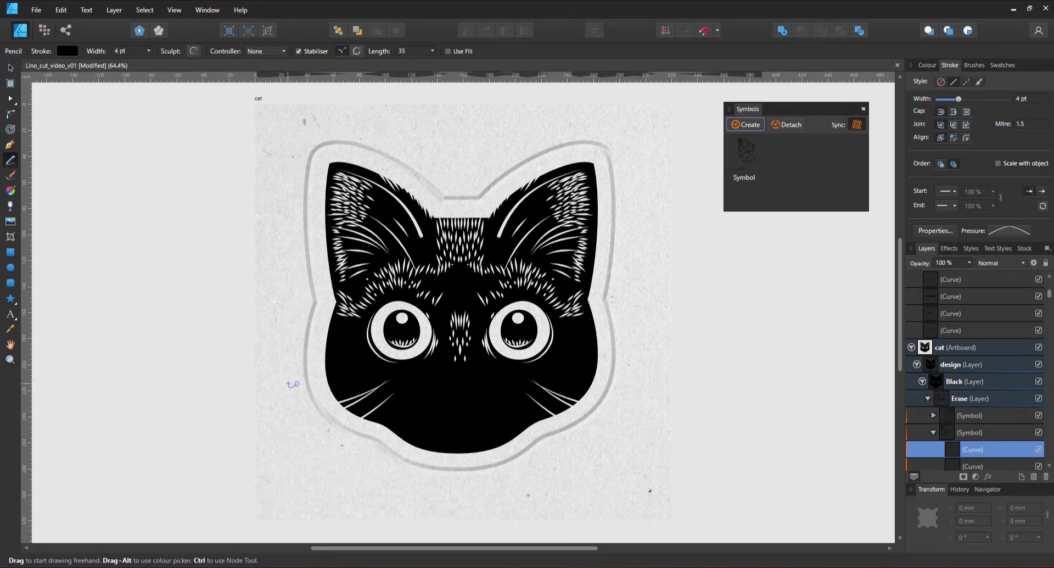
{"action": "left_click_drag", "start_coordinate": [317, 386], "coordinate": [411, 367]}
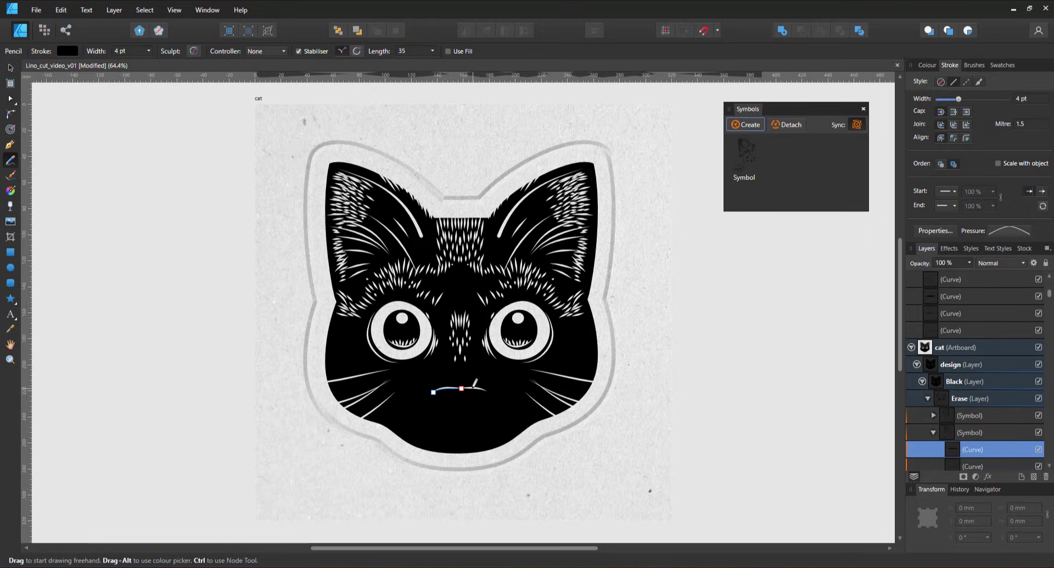
Draw an S-shaped nostril line below the left half of the line at the top of the nose.
{"action": "key", "text": "ctrl+plus"}
{"action": "key", "text": "ctrl+plus"}
{"action": "key", "text": "ctrl+plus"}
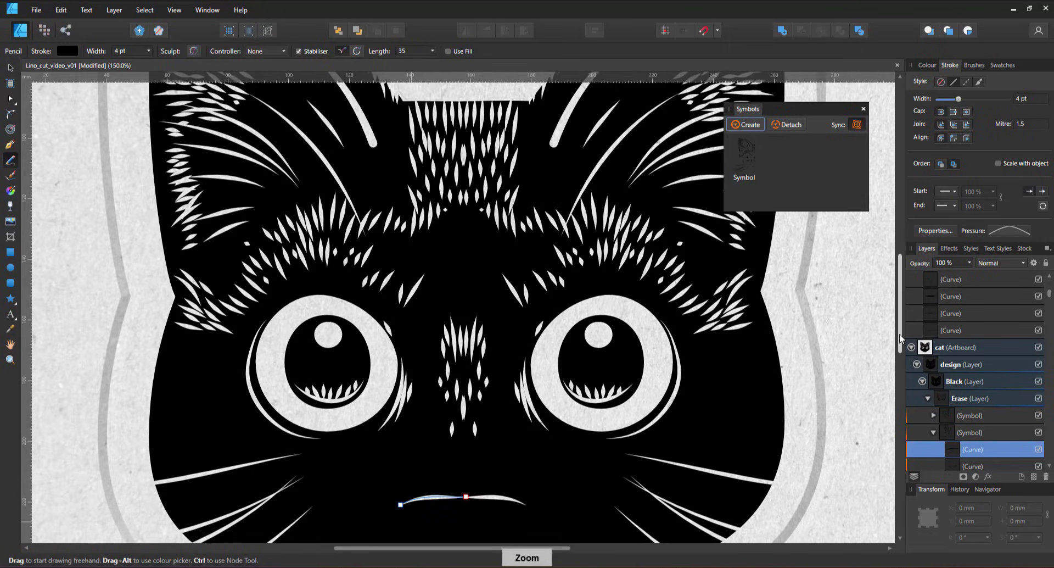
{"action": "left_click_drag", "start_coordinate": [901, 319], "coordinate": [899, 361]}
{"action": "left_click", "coordinate": [10, 69]}
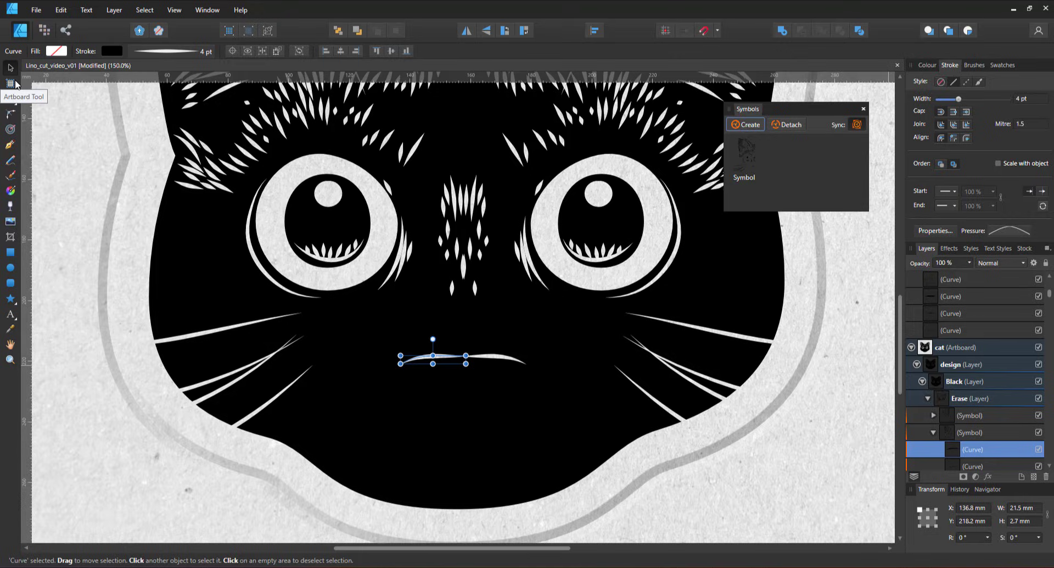
{"action": "left_click", "coordinate": [10, 164]}
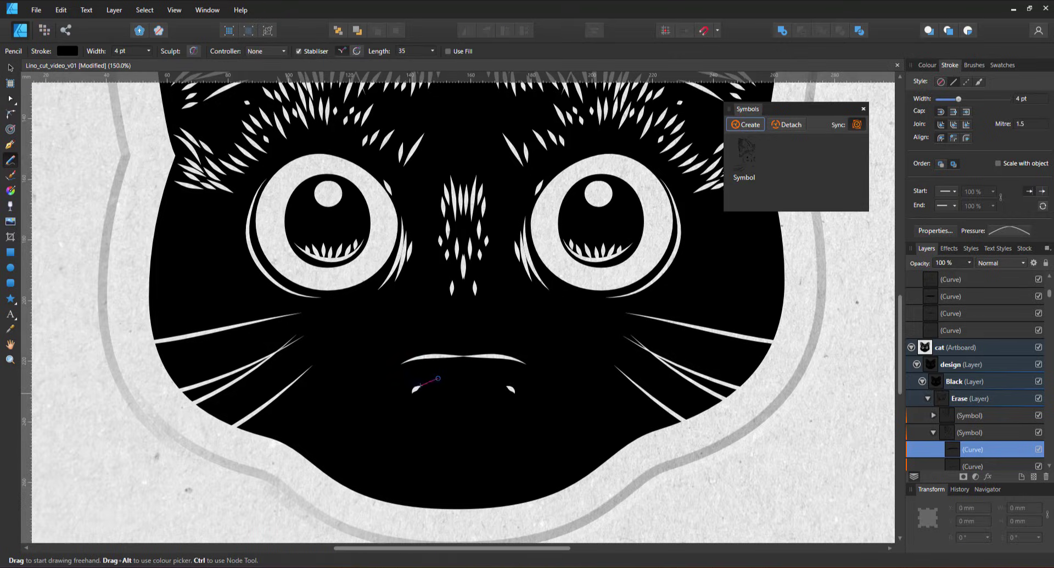
{"action": "left_click_drag", "start_coordinate": [445, 384], "coordinate": [480, 426]}
Draw a row of short strokes beneath the nose's top line, shrinking from the centre towards the left end.
{"action": "left_click_drag", "start_coordinate": [464, 367], "coordinate": [464, 407]}
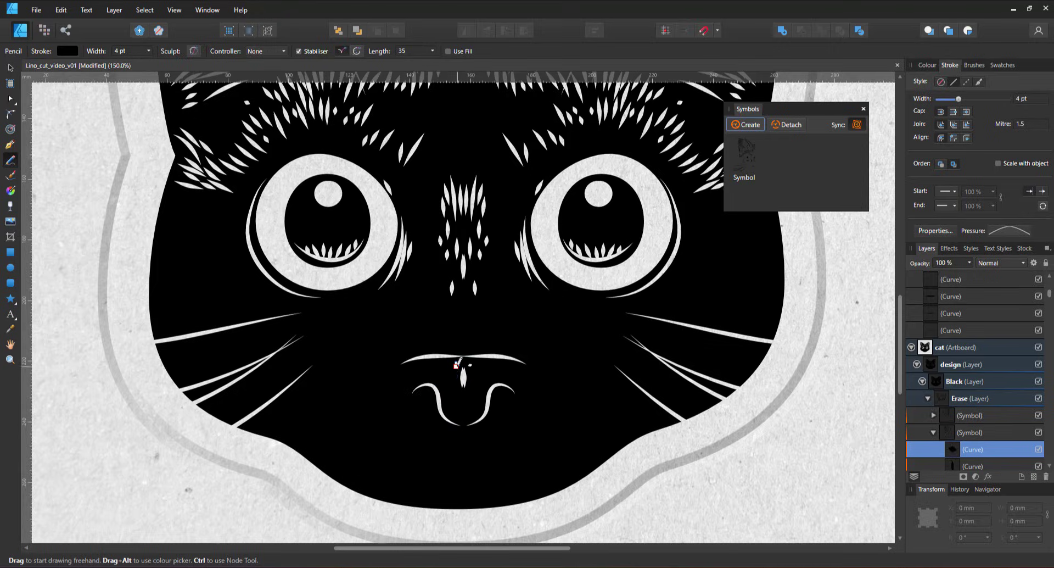
{"action": "scroll", "coordinate": [459, 385], "scroll_direction": "up", "scroll_amount": 5}
{"action": "left_click_drag", "start_coordinate": [438, 206], "coordinate": [428, 237]}
{"action": "left_click_drag", "start_coordinate": [418, 205], "coordinate": [409, 219]}
{"action": "left_click_drag", "start_coordinate": [392, 202], "coordinate": [385, 212]}
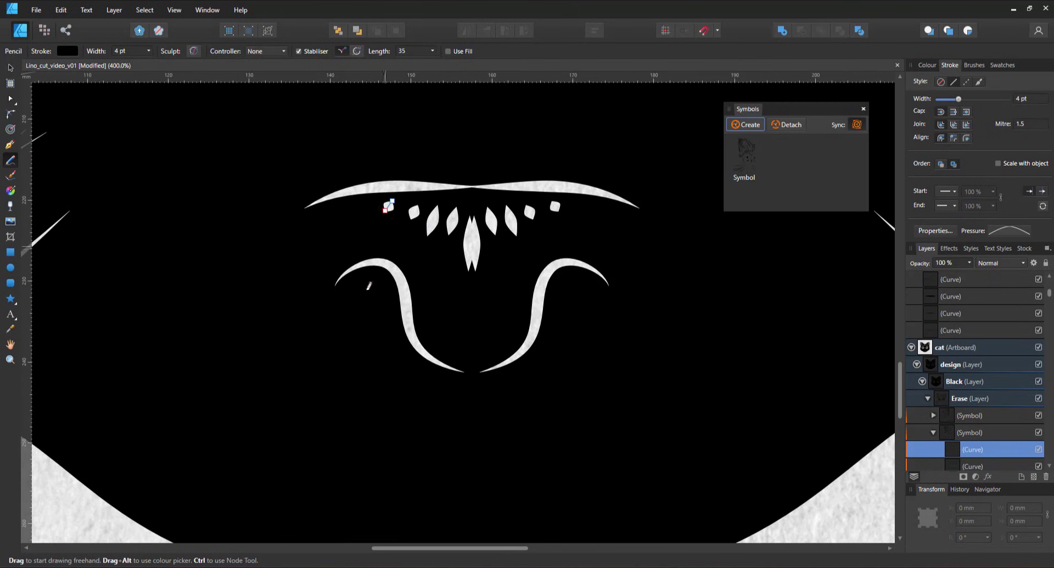
Add small strokes in the gap between the nose's top line and the row of strokes beneath it.
{"action": "left_click_drag", "start_coordinate": [451, 196], "coordinate": [443, 208]}
{"action": "left_click_drag", "start_coordinate": [470, 199], "coordinate": [421, 198]}
{"action": "left_click_drag", "start_coordinate": [405, 197], "coordinate": [399, 207]}
Draw upright, tapering fur strokes above the left half of the nose's top line, rising towards the bridge.
{"action": "scroll", "coordinate": [388, 224], "scroll_direction": "up", "scroll_amount": 3}
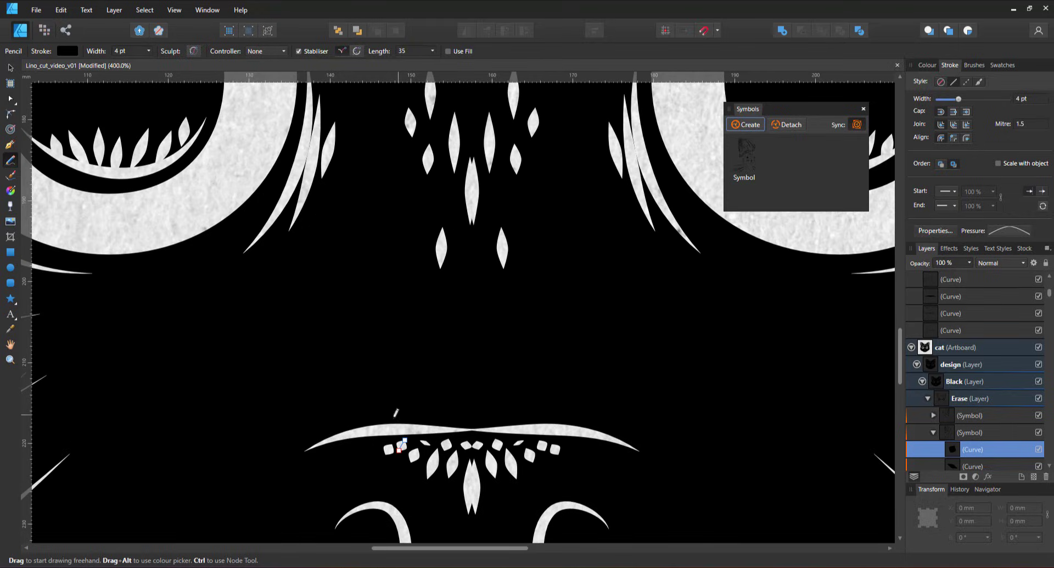
{"action": "left_click_drag", "start_coordinate": [352, 430], "coordinate": [361, 374]}
{"action": "left_click_drag", "start_coordinate": [368, 427], "coordinate": [377, 366]}
{"action": "mouse_move", "coordinate": [379, 425]}
{"action": "left_mouse_down"}
{"action": "mouse_move", "coordinate": [390, 372]}
{"action": "mouse_move", "coordinate": [402, 384]}
{"action": "left_mouse_up"}
{"action": "left_click_drag", "start_coordinate": [412, 425], "coordinate": [414, 393]}
{"action": "left_click_drag", "start_coordinate": [431, 418], "coordinate": [422, 350]}
{"action": "left_click_drag", "start_coordinate": [405, 399], "coordinate": [413, 374]}
{"action": "left_click_drag", "start_coordinate": [420, 350], "coordinate": [422, 330]}
{"action": "left_click_drag", "start_coordinate": [433, 358], "coordinate": [440, 299]}
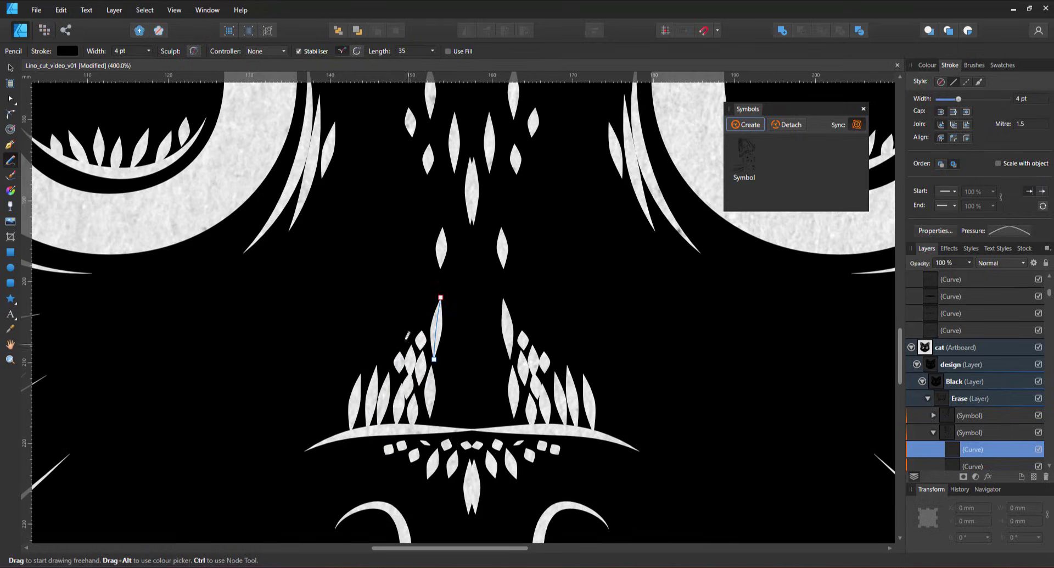
Fill the nose bridge with more upright strokes up to the existing ones and small ones along the nose line, then view the whole cat.
{"action": "left_click_drag", "start_coordinate": [408, 336], "coordinate": [413, 303]}
{"action": "left_click_drag", "start_coordinate": [382, 376], "coordinate": [385, 344]}
{"action": "mouse_move", "coordinate": [344, 432]}
{"action": "left_mouse_down"}
{"action": "mouse_move", "coordinate": [340, 407]}
{"action": "mouse_move", "coordinate": [335, 430]}
{"action": "left_mouse_up"}
{"action": "left_click_drag", "start_coordinate": [440, 425], "coordinate": [442, 378]}
{"action": "left_click_drag", "start_coordinate": [470, 344], "coordinate": [469, 308]}
{"action": "left_click_drag", "start_coordinate": [454, 329], "coordinate": [453, 300]}
{"action": "left_click_drag", "start_coordinate": [469, 292], "coordinate": [469, 267]}
{"action": "left_click_drag", "start_coordinate": [446, 427], "coordinate": [466, 415]}
{"action": "mouse_move", "coordinate": [421, 423]}
{"action": "left_mouse_down"}
{"action": "mouse_move", "coordinate": [429, 405]}
{"action": "mouse_move", "coordinate": [404, 417]}
{"action": "left_mouse_up"}
{"action": "left_click_drag", "start_coordinate": [387, 428], "coordinate": [388, 418]}
{"action": "left_click_drag", "start_coordinate": [513, 429], "coordinate": [509, 400]}
{"action": "key", "text": "ctrl+plus"}
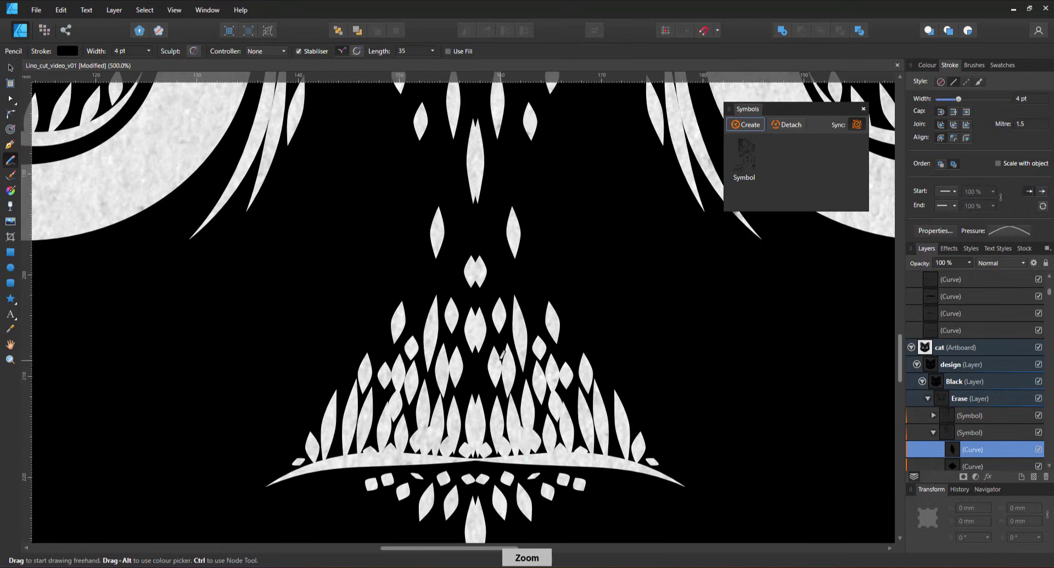
{"action": "key", "text": "ctrl+0"}
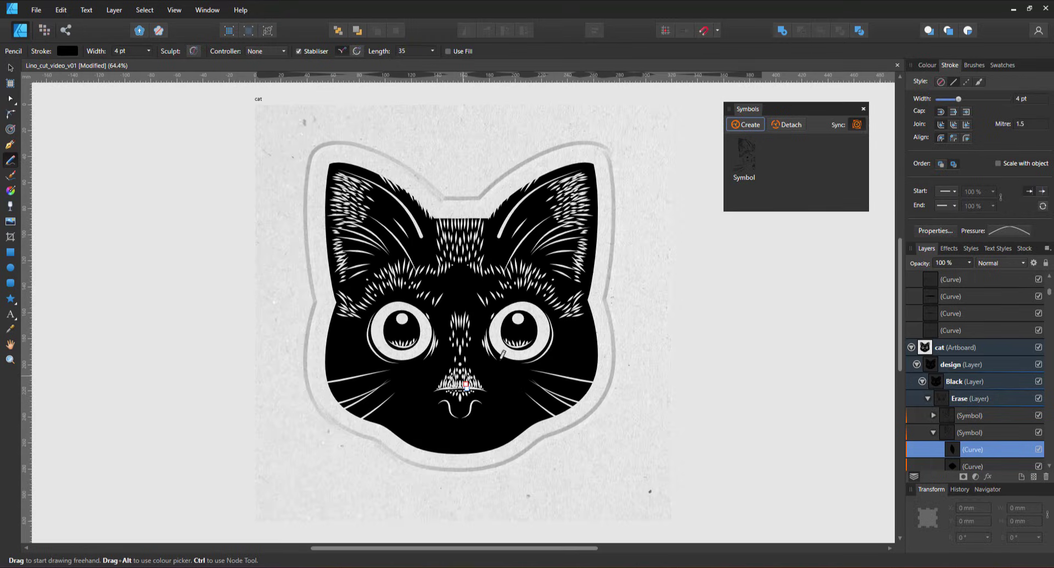
Undo the last two strokes beside the nostril and draw a row of fur strokes below the left nostril towards the centre.
{"action": "key", "text": "ctrl+plus"}
{"action": "key", "text": "ctrl+plus"}
{"action": "key", "text": "ctrl+plus"}
{"action": "key", "text": "ctrl+plus"}
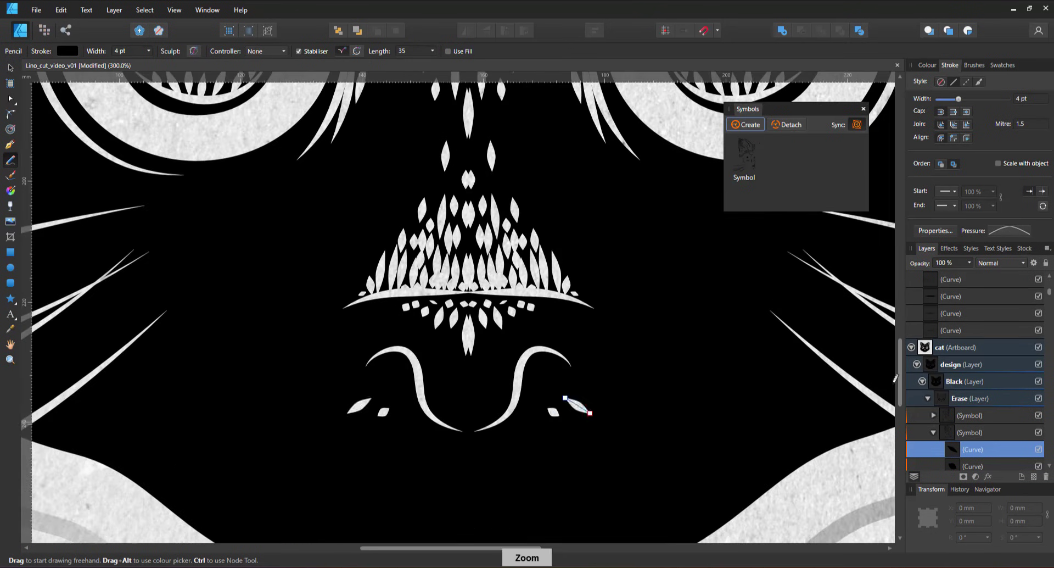
{"action": "key", "text": "ctrl+z"}
{"action": "key", "text": "ctrl+z"}
{"action": "left_click_drag", "start_coordinate": [368, 398], "coordinate": [334, 428]}
{"action": "mouse_move", "coordinate": [378, 404]}
{"action": "left_mouse_down"}
{"action": "mouse_move", "coordinate": [350, 432]}
{"action": "mouse_move", "coordinate": [349, 451]}
{"action": "left_mouse_up"}
{"action": "left_click_drag", "start_coordinate": [398, 418], "coordinate": [378, 458]}
{"action": "left_click_drag", "start_coordinate": [408, 424], "coordinate": [392, 457]}
{"action": "left_click_drag", "start_coordinate": [416, 424], "coordinate": [415, 476]}
{"action": "left_click_drag", "start_coordinate": [436, 437], "coordinate": [424, 483]}
{"action": "mouse_move", "coordinate": [450, 446]}
{"action": "left_mouse_down"}
{"action": "mouse_move", "coordinate": [434, 485]}
{"action": "mouse_move", "coordinate": [446, 488]}
{"action": "mouse_move", "coordinate": [432, 499]}
{"action": "left_mouse_up"}
{"action": "key", "text": "ctrl+z"}
Draw an outer row of slanted fur strokes around the lower left side of the nose, working outwards and upwards.
{"action": "left_click_drag", "start_coordinate": [428, 454], "coordinate": [388, 503]}
{"action": "mouse_move", "coordinate": [415, 441]}
{"action": "left_mouse_down"}
{"action": "mouse_move", "coordinate": [380, 486]}
{"action": "mouse_move", "coordinate": [375, 474]}
{"action": "left_mouse_up"}
{"action": "left_click_drag", "start_coordinate": [396, 432], "coordinate": [367, 476]}
{"action": "left_click_drag", "start_coordinate": [377, 434], "coordinate": [343, 473]}
{"action": "mouse_move", "coordinate": [358, 416]}
{"action": "left_mouse_down"}
{"action": "mouse_move", "coordinate": [322, 455]}
{"action": "mouse_move", "coordinate": [314, 439]}
{"action": "left_mouse_up"}
{"action": "left_click_drag", "start_coordinate": [343, 402], "coordinate": [313, 427]}
{"action": "left_click_drag", "start_coordinate": [342, 387], "coordinate": [306, 416]}
{"action": "left_click_drag", "start_coordinate": [337, 378], "coordinate": [301, 401]}
Extend the slanted fur strokes up to the left end of the nose line and draw the nose's curved left side line.
{"action": "mouse_move", "coordinate": [339, 314]}
{"action": "left_mouse_down"}
{"action": "mouse_move", "coordinate": [276, 341]}
{"action": "mouse_move", "coordinate": [285, 347]}
{"action": "left_mouse_up"}
{"action": "left_click_drag", "start_coordinate": [341, 337], "coordinate": [299, 367]}
{"action": "mouse_move", "coordinate": [342, 350]}
{"action": "left_mouse_down"}
{"action": "mouse_move", "coordinate": [297, 372]}
{"action": "mouse_move", "coordinate": [311, 378]}
{"action": "left_mouse_up"}
{"action": "left_click_drag", "start_coordinate": [360, 379], "coordinate": [319, 405]}
{"action": "left_click_drag", "start_coordinate": [364, 390], "coordinate": [322, 419]}
{"action": "left_click_drag", "start_coordinate": [344, 315], "coordinate": [369, 376]}
Shape the inside of the left nostril with short pointed strokes and thicken its curved line.
{"action": "left_click_drag", "start_coordinate": [392, 413], "coordinate": [419, 377]}
{"action": "key", "text": "ctrl+z"}
{"action": "left_click_drag", "start_coordinate": [387, 395], "coordinate": [423, 370]}
{"action": "mouse_move", "coordinate": [387, 401]}
{"action": "left_mouse_down"}
{"action": "mouse_move", "coordinate": [423, 368]}
{"action": "mouse_move", "coordinate": [415, 417]}
{"action": "left_mouse_up"}
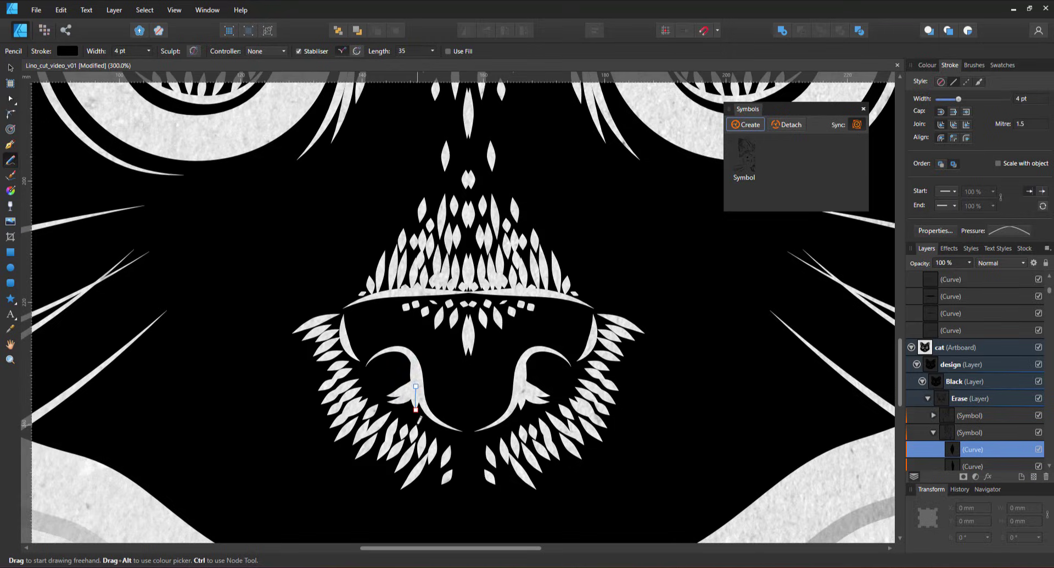
{"action": "key", "text": "ctrl+z"}
{"action": "mouse_move", "coordinate": [400, 349]}
{"action": "left_mouse_down"}
{"action": "mouse_move", "coordinate": [407, 376]}
{"action": "mouse_move", "coordinate": [389, 398]}
{"action": "left_mouse_up"}
Draw a curved row of short fur strokes along the outer edge of the left muzzle, from the cheek down to the mouth.
{"action": "left_click_drag", "start_coordinate": [164, 348], "coordinate": [192, 345]}
{"action": "mouse_move", "coordinate": [169, 364]}
{"action": "left_mouse_down"}
{"action": "mouse_move", "coordinate": [190, 358]}
{"action": "mouse_move", "coordinate": [182, 381]}
{"action": "left_mouse_up"}
{"action": "mouse_move", "coordinate": [172, 406]}
{"action": "left_mouse_down"}
{"action": "mouse_move", "coordinate": [195, 394]}
{"action": "mouse_move", "coordinate": [197, 365]}
{"action": "mouse_move", "coordinate": [200, 382]}
{"action": "left_mouse_up"}
{"action": "mouse_move", "coordinate": [172, 430]}
{"action": "left_mouse_down"}
{"action": "mouse_move", "coordinate": [231, 479]}
{"action": "mouse_move", "coordinate": [272, 469]}
{"action": "left_mouse_up"}
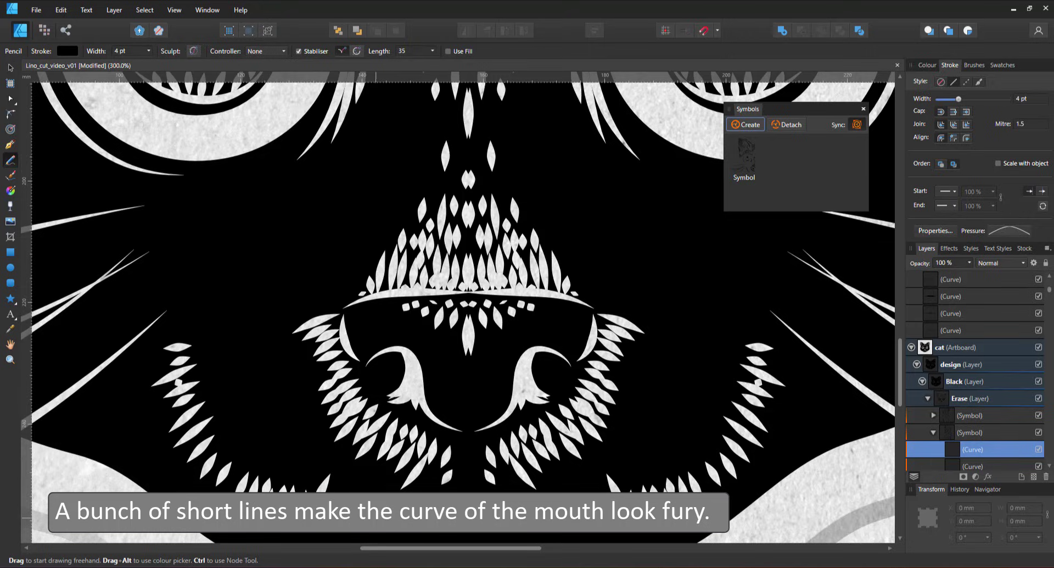
{"action": "left_click_drag", "start_coordinate": [335, 489], "coordinate": [341, 469]}
{"action": "mouse_move", "coordinate": [295, 483]}
{"action": "left_mouse_down"}
{"action": "mouse_move", "coordinate": [308, 463]}
{"action": "mouse_move", "coordinate": [294, 450]}
{"action": "left_mouse_up"}
{"action": "mouse_move", "coordinate": [280, 489]}
{"action": "left_mouse_down"}
{"action": "mouse_move", "coordinate": [290, 464]}
{"action": "mouse_move", "coordinate": [281, 446]}
{"action": "left_mouse_up"}
{"action": "mouse_move", "coordinate": [218, 485]}
{"action": "left_mouse_down"}
{"action": "mouse_move", "coordinate": [255, 448]}
{"action": "mouse_move", "coordinate": [250, 437]}
{"action": "left_mouse_up"}
{"action": "left_click_drag", "start_coordinate": [217, 448], "coordinate": [241, 430]}
{"action": "mouse_move", "coordinate": [208, 445]}
{"action": "left_mouse_down"}
{"action": "mouse_move", "coordinate": [237, 423]}
{"action": "mouse_move", "coordinate": [228, 417]}
{"action": "left_mouse_up"}
{"action": "left_click_drag", "start_coordinate": [196, 421], "coordinate": [230, 395]}
Add further rows of short strokes inside the left muzzle's outer row, from its upper end down to the mouth.
{"action": "mouse_move", "coordinate": [192, 396]}
{"action": "left_mouse_down"}
{"action": "mouse_move", "coordinate": [215, 387]}
{"action": "mouse_move", "coordinate": [185, 381]}
{"action": "left_mouse_up"}
{"action": "left_click_drag", "start_coordinate": [241, 346], "coordinate": [188, 364]}
{"action": "mouse_move", "coordinate": [213, 327]}
{"action": "left_mouse_down"}
{"action": "mouse_move", "coordinate": [182, 339]}
{"action": "mouse_move", "coordinate": [186, 321]}
{"action": "left_mouse_up"}
{"action": "mouse_move", "coordinate": [213, 309]}
{"action": "left_mouse_down"}
{"action": "mouse_move", "coordinate": [189, 301]}
{"action": "mouse_move", "coordinate": [213, 293]}
{"action": "left_mouse_up"}
{"action": "mouse_move", "coordinate": [222, 408]}
{"action": "left_mouse_down"}
{"action": "mouse_move", "coordinate": [245, 404]}
{"action": "mouse_move", "coordinate": [250, 414]}
{"action": "left_mouse_up"}
{"action": "left_click_drag", "start_coordinate": [245, 444], "coordinate": [265, 424]}
{"action": "left_click_drag", "start_coordinate": [254, 457], "coordinate": [279, 433]}
{"action": "left_click_drag", "start_coordinate": [268, 451], "coordinate": [301, 437]}
{"action": "mouse_move", "coordinate": [297, 464]}
{"action": "left_mouse_down"}
{"action": "mouse_move", "coordinate": [313, 441]}
{"action": "mouse_move", "coordinate": [322, 465]}
{"action": "left_mouse_up"}
Scatter smaller strokes over the inner left muzzle, undo the last two, and add one short stroke below the nose.
{"action": "mouse_move", "coordinate": [240, 398]}
{"action": "left_mouse_down"}
{"action": "mouse_move", "coordinate": [257, 393]}
{"action": "mouse_move", "coordinate": [249, 378]}
{"action": "left_mouse_up"}
{"action": "mouse_move", "coordinate": [220, 358]}
{"action": "left_mouse_down"}
{"action": "mouse_move", "coordinate": [246, 359]}
{"action": "mouse_move", "coordinate": [229, 338]}
{"action": "left_mouse_up"}
{"action": "mouse_move", "coordinate": [212, 316]}
{"action": "left_mouse_down"}
{"action": "mouse_move", "coordinate": [250, 322]}
{"action": "mouse_move", "coordinate": [221, 303]}
{"action": "left_mouse_up"}
{"action": "left_click_drag", "start_coordinate": [261, 339], "coordinate": [235, 348]}
{"action": "mouse_move", "coordinate": [279, 359]}
{"action": "left_mouse_down"}
{"action": "mouse_move", "coordinate": [255, 372]}
{"action": "mouse_move", "coordinate": [258, 396]}
{"action": "left_mouse_up"}
{"action": "mouse_move", "coordinate": [288, 405]}
{"action": "left_mouse_down"}
{"action": "mouse_move", "coordinate": [263, 421]}
{"action": "mouse_move", "coordinate": [305, 435]}
{"action": "mouse_move", "coordinate": [315, 460]}
{"action": "mouse_move", "coordinate": [343, 457]}
{"action": "left_mouse_up"}
{"action": "key", "text": "ctrl+z"}
{"action": "key", "text": "ctrl+z"}
{"action": "scroll", "coordinate": [900, 379], "scroll_direction": "down", "scroll_amount": 5}
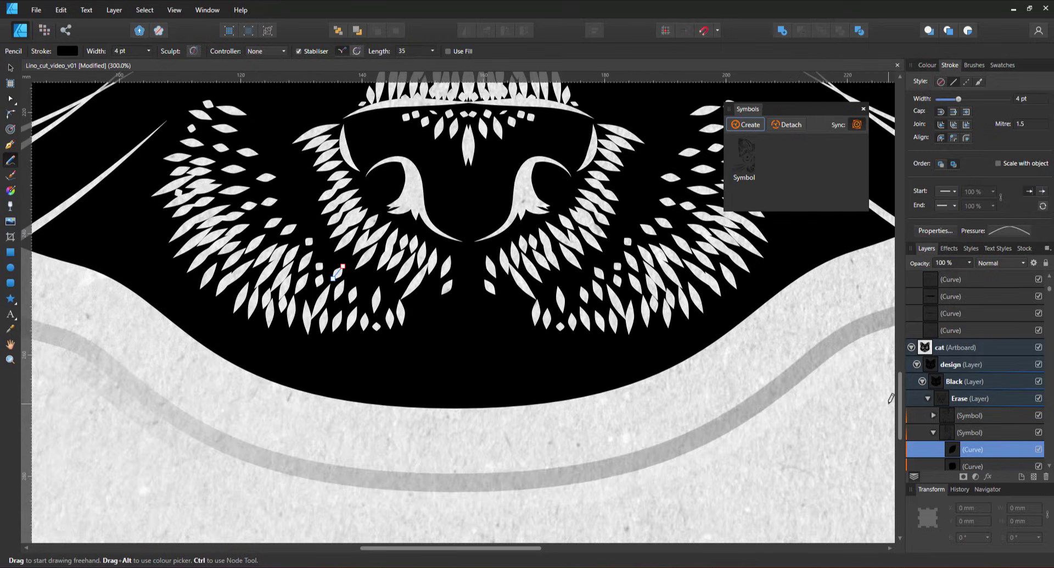
{"action": "left_click_drag", "start_coordinate": [434, 293], "coordinate": [431, 312]}
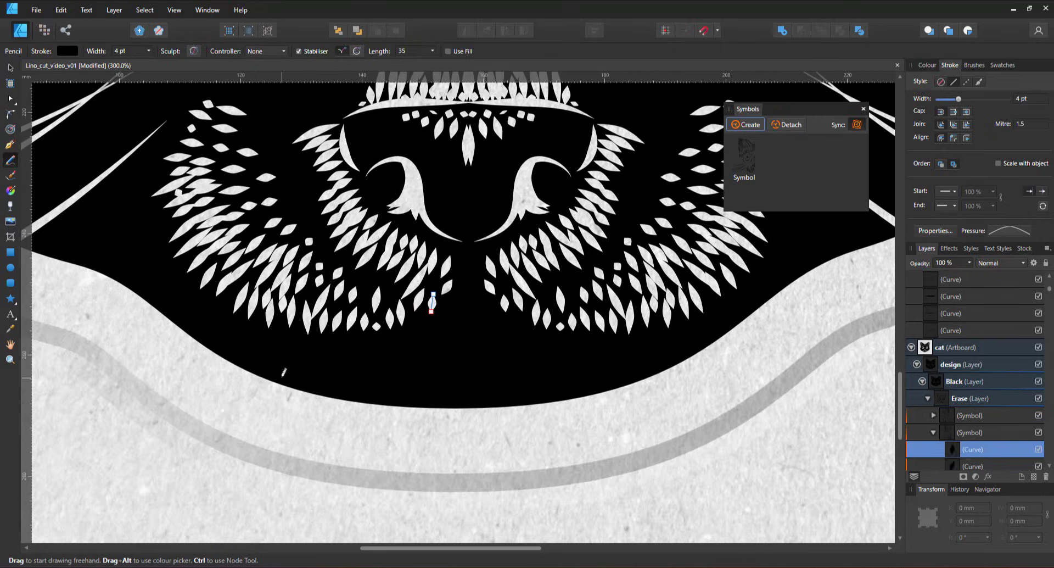
Draw fur strokes below the left muzzle, following its curve down towards the edge of the chin.
{"action": "left_click_drag", "start_coordinate": [229, 295], "coordinate": [215, 328]}
{"action": "mouse_move", "coordinate": [237, 315]}
{"action": "left_mouse_down"}
{"action": "mouse_move", "coordinate": [226, 339]}
{"action": "mouse_move", "coordinate": [244, 344]}
{"action": "left_mouse_up"}
{"action": "left_click_drag", "start_coordinate": [248, 342], "coordinate": [252, 368]}
{"action": "left_click_drag", "start_coordinate": [276, 352], "coordinate": [273, 385]}
{"action": "mouse_move", "coordinate": [293, 368]}
{"action": "left_mouse_down"}
{"action": "mouse_move", "coordinate": [280, 397]}
{"action": "mouse_move", "coordinate": [294, 411]}
{"action": "left_mouse_up"}
{"action": "mouse_move", "coordinate": [313, 381]}
{"action": "left_mouse_down"}
{"action": "mouse_move", "coordinate": [308, 413]}
{"action": "mouse_move", "coordinate": [321, 409]}
{"action": "left_mouse_up"}
{"action": "mouse_move", "coordinate": [331, 388]}
{"action": "left_mouse_down"}
{"action": "mouse_move", "coordinate": [331, 409]}
{"action": "mouse_move", "coordinate": [367, 386]}
{"action": "left_mouse_up"}
Fill the area between the left muzzle and the chin with more fur strokes and notch the chin's lower edge near the centre.
{"action": "left_click_drag", "start_coordinate": [262, 314], "coordinate": [241, 357]}
{"action": "mouse_move", "coordinate": [270, 324]}
{"action": "left_mouse_down"}
{"action": "mouse_move", "coordinate": [243, 365]}
{"action": "mouse_move", "coordinate": [263, 369]}
{"action": "left_mouse_up"}
{"action": "mouse_move", "coordinate": [287, 340]}
{"action": "left_mouse_down"}
{"action": "mouse_move", "coordinate": [270, 383]}
{"action": "mouse_move", "coordinate": [284, 393]}
{"action": "left_mouse_up"}
{"action": "mouse_move", "coordinate": [301, 355]}
{"action": "left_mouse_down"}
{"action": "mouse_move", "coordinate": [306, 398]}
{"action": "mouse_move", "coordinate": [320, 407]}
{"action": "left_mouse_up"}
{"action": "mouse_move", "coordinate": [330, 359]}
{"action": "left_mouse_down"}
{"action": "mouse_move", "coordinate": [303, 403]}
{"action": "mouse_move", "coordinate": [349, 411]}
{"action": "left_mouse_up"}
{"action": "left_click_drag", "start_coordinate": [365, 373], "coordinate": [354, 409]}
{"action": "left_click_drag", "start_coordinate": [300, 325], "coordinate": [278, 371]}
{"action": "left_click_drag", "start_coordinate": [309, 340], "coordinate": [282, 383]}
{"action": "mouse_move", "coordinate": [324, 345]}
{"action": "left_mouse_down"}
{"action": "mouse_move", "coordinate": [305, 377]}
{"action": "mouse_move", "coordinate": [323, 379]}
{"action": "left_mouse_up"}
{"action": "mouse_move", "coordinate": [359, 346]}
{"action": "left_mouse_down"}
{"action": "mouse_move", "coordinate": [341, 380]}
{"action": "mouse_move", "coordinate": [384, 360]}
{"action": "left_mouse_up"}
{"action": "left_click_drag", "start_coordinate": [405, 395], "coordinate": [399, 373]}
{"action": "mouse_move", "coordinate": [431, 406]}
{"action": "left_mouse_down"}
{"action": "mouse_move", "coordinate": [419, 391]}
{"action": "mouse_move", "coordinate": [436, 400]}
{"action": "left_mouse_up"}
Continue the short fur strokes along the left jaw edge, from below the lowest whisker towards the chin.
{"action": "scroll", "coordinate": [254, 203], "scroll_direction": "left", "scroll_amount": 10}
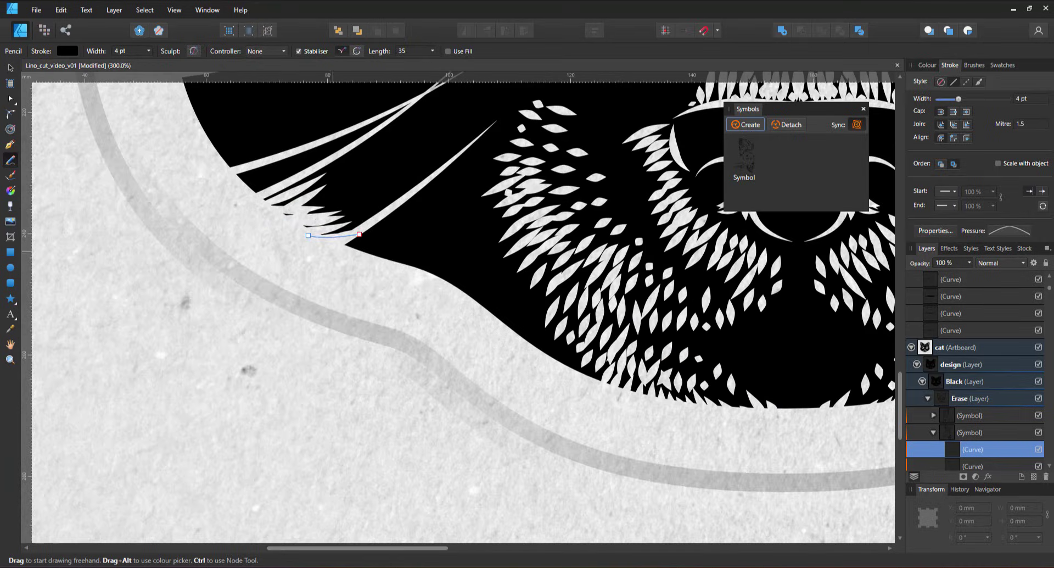
{"action": "left_click_drag", "start_coordinate": [429, 276], "coordinate": [458, 281]}
{"action": "left_click_drag", "start_coordinate": [456, 291], "coordinate": [491, 302]}
{"action": "left_click_drag", "start_coordinate": [495, 319], "coordinate": [524, 331]}
Cut short fur strokes into the outer edge of the left cheek from the jaw up past the whiskers, then view the whole cat.
{"action": "left_click_drag", "start_coordinate": [900, 424], "coordinate": [901, 374]}
{"action": "mouse_move", "coordinate": [158, 225]}
{"action": "left_mouse_down"}
{"action": "mouse_move", "coordinate": [182, 234]}
{"action": "mouse_move", "coordinate": [190, 257]}
{"action": "left_mouse_up"}
{"action": "mouse_move", "coordinate": [160, 290]}
{"action": "left_mouse_down"}
{"action": "mouse_move", "coordinate": [188, 299]}
{"action": "mouse_move", "coordinate": [191, 316]}
{"action": "left_mouse_up"}
{"action": "left_click_drag", "start_coordinate": [166, 341], "coordinate": [193, 340]}
{"action": "left_click_drag", "start_coordinate": [182, 388], "coordinate": [209, 383]}
{"action": "left_click_drag", "start_coordinate": [192, 412], "coordinate": [241, 392]}
{"action": "mouse_move", "coordinate": [211, 428]}
{"action": "left_mouse_down"}
{"action": "mouse_move", "coordinate": [244, 412]}
{"action": "mouse_move", "coordinate": [258, 431]}
{"action": "left_mouse_up"}
{"action": "left_click_drag", "start_coordinate": [231, 462], "coordinate": [270, 452]}
{"action": "left_click_drag", "start_coordinate": [154, 189], "coordinate": [193, 227]}
{"action": "left_click_drag", "start_coordinate": [164, 156], "coordinate": [192, 173]}
{"action": "mouse_move", "coordinate": [169, 133]}
{"action": "left_mouse_down"}
{"action": "mouse_move", "coordinate": [189, 147]}
{"action": "mouse_move", "coordinate": [192, 138]}
{"action": "left_mouse_up"}
{"action": "key", "text": "ctrl+0"}
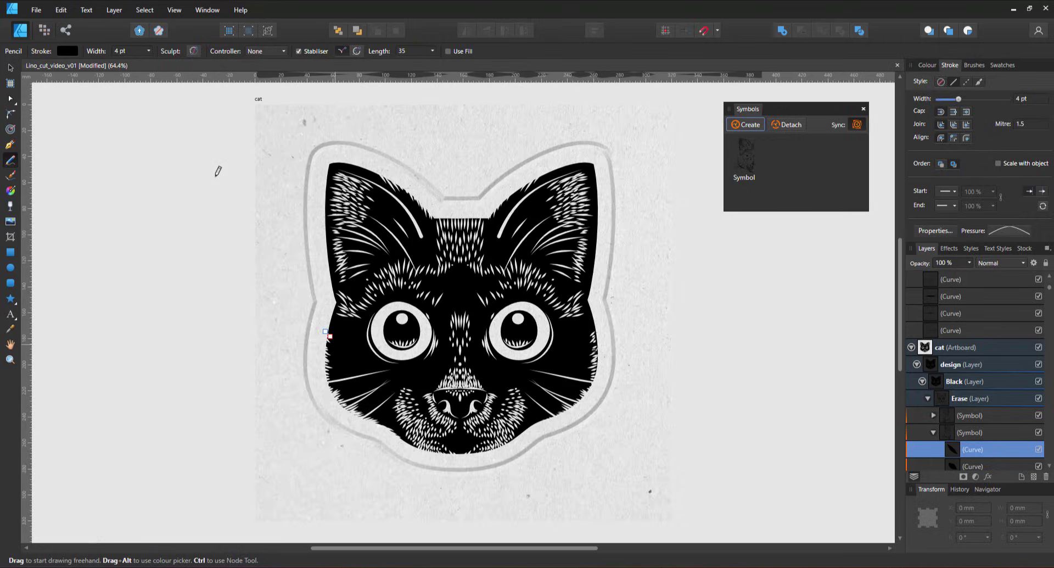
Select the mirrored symbol to check its extent, and nudge the right eye slightly outwards to match the mirrored lines around it.
{"action": "key", "text": "v"}
{"action": "left_click", "coordinate": [978, 416]}
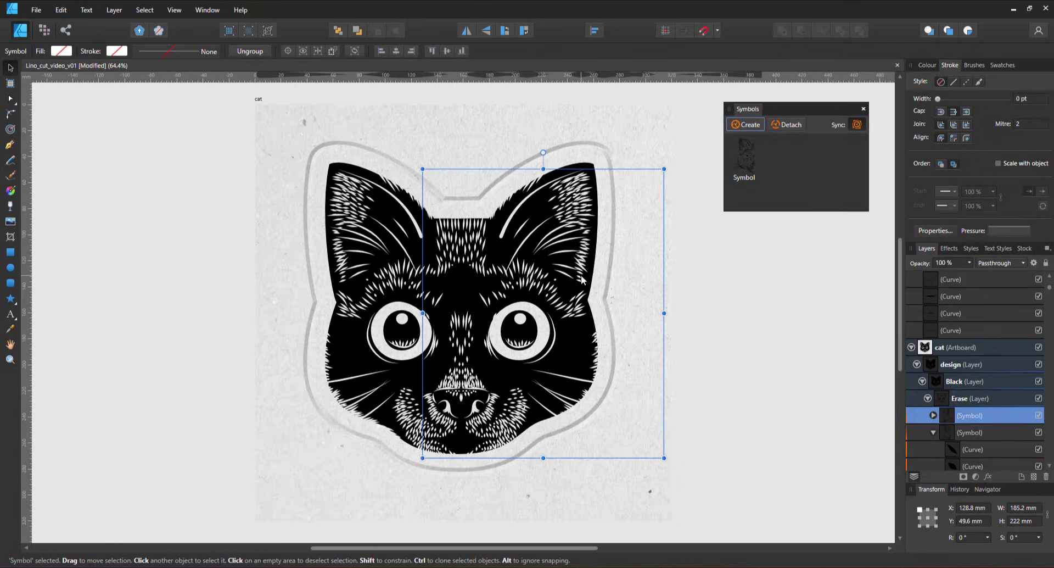
{"action": "scroll", "coordinate": [1015, 371], "scroll_direction": "down", "scroll_amount": 5}
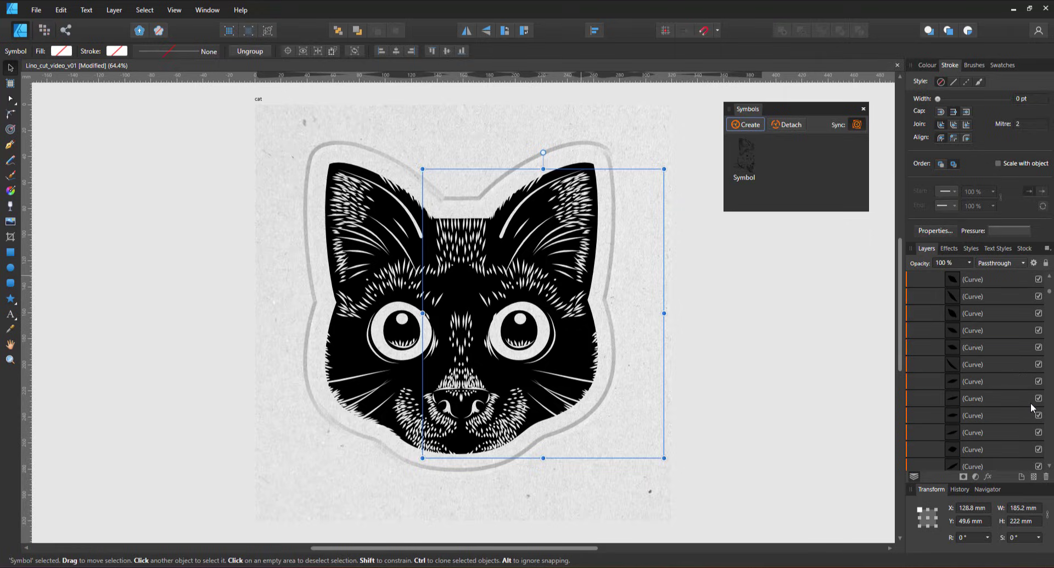
{"action": "double_click", "coordinate": [549, 326]}
{"action": "left_click", "coordinate": [700, 371]}
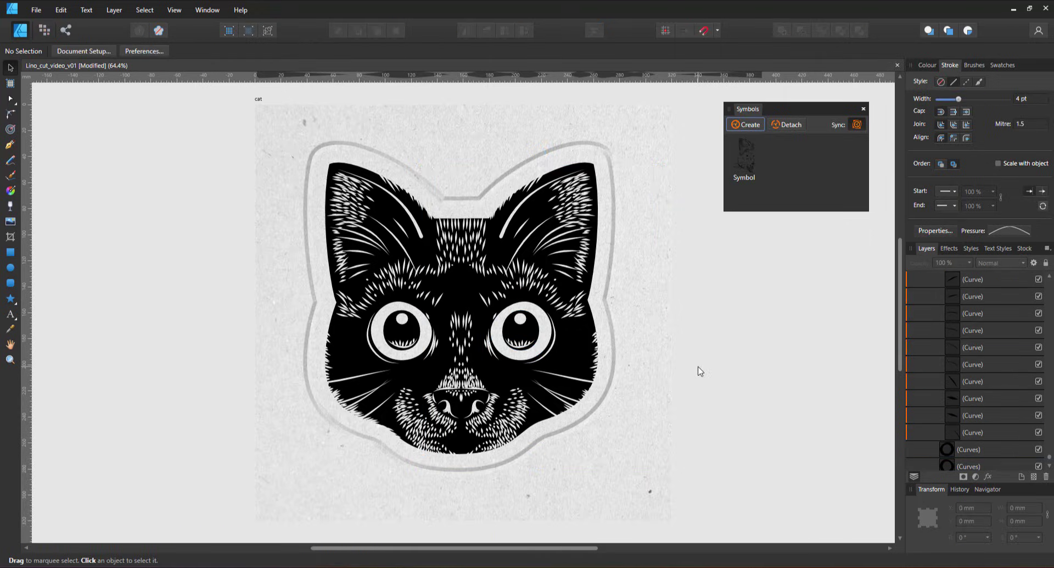
Target the top curve inside the left symbol and add short pencil strokes at the left temple, below the ear.
{"action": "scroll", "coordinate": [946, 332], "scroll_direction": "up", "scroll_amount": 5}
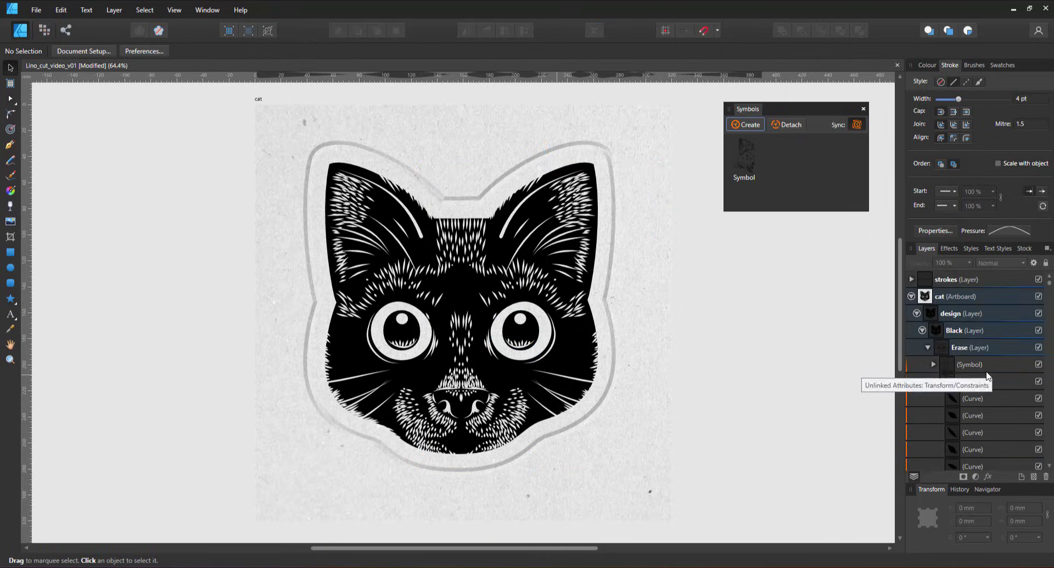
{"action": "left_click", "coordinate": [972, 400]}
{"action": "left_click", "coordinate": [11, 160]}
{"action": "left_click_drag", "start_coordinate": [338, 229], "coordinate": [390, 225]}
{"action": "left_click_drag", "start_coordinate": [339, 208], "coordinate": [375, 200]}
{"action": "left_click_drag", "start_coordinate": [348, 196], "coordinate": [370, 190]}
{"action": "left_click_drag", "start_coordinate": [335, 223], "coordinate": [360, 217]}
{"action": "left_click_drag", "start_coordinate": [335, 245], "coordinate": [360, 238]}
{"action": "mouse_move", "coordinate": [336, 251]}
{"action": "left_mouse_down"}
{"action": "mouse_move", "coordinate": [362, 243]}
{"action": "mouse_move", "coordinate": [393, 271]}
{"action": "left_mouse_up"}
Cut 4 pt fur strokes beneath the left eye, from the upper whisker on the cheek round to the eye's inner corner.
{"action": "key", "text": "ctrl+plus"}
{"action": "key", "text": "ctrl+plus"}
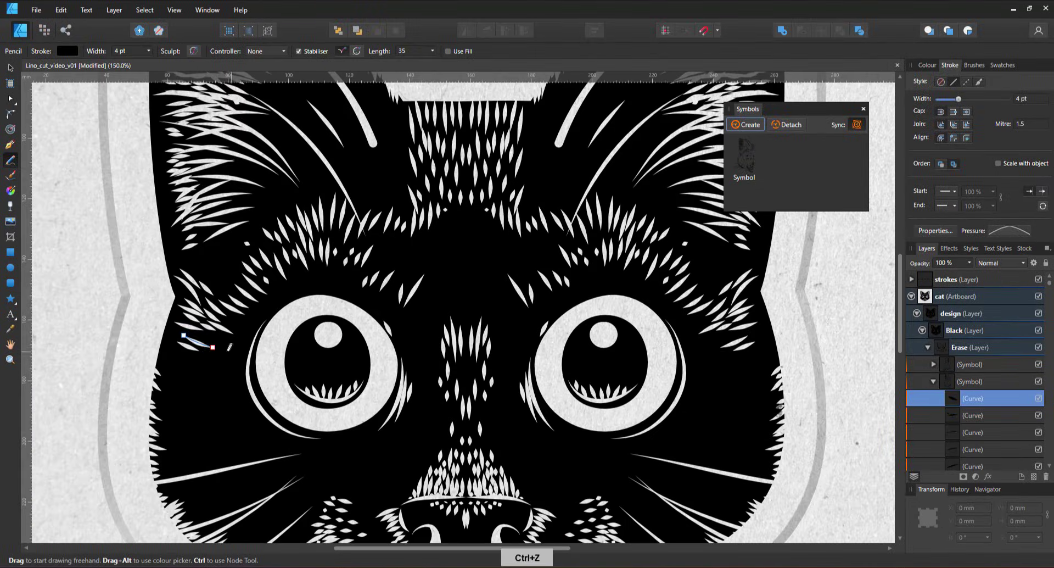
{"action": "mouse_move", "coordinate": [248, 479]}
{"action": "left_mouse_down"}
{"action": "mouse_move", "coordinate": [264, 464]}
{"action": "mouse_move", "coordinate": [276, 474]}
{"action": "mouse_move", "coordinate": [322, 464]}
{"action": "left_mouse_up"}
{"action": "left_click_drag", "start_coordinate": [240, 472], "coordinate": [286, 454]}
{"action": "mouse_move", "coordinate": [226, 471]}
{"action": "left_mouse_down"}
{"action": "mouse_move", "coordinate": [271, 450]}
{"action": "mouse_move", "coordinate": [340, 454]}
{"action": "left_mouse_up"}
{"action": "left_click_drag", "start_coordinate": [329, 474], "coordinate": [359, 452]}
{"action": "left_click_drag", "start_coordinate": [360, 466], "coordinate": [395, 443]}
{"action": "left_click_drag", "start_coordinate": [403, 437], "coordinate": [407, 418]}
{"action": "left_click_drag", "start_coordinate": [413, 411], "coordinate": [413, 398]}
{"action": "left_click_drag", "start_coordinate": [262, 471], "coordinate": [301, 457]}
{"action": "left_click_drag", "start_coordinate": [223, 444], "coordinate": [265, 446]}
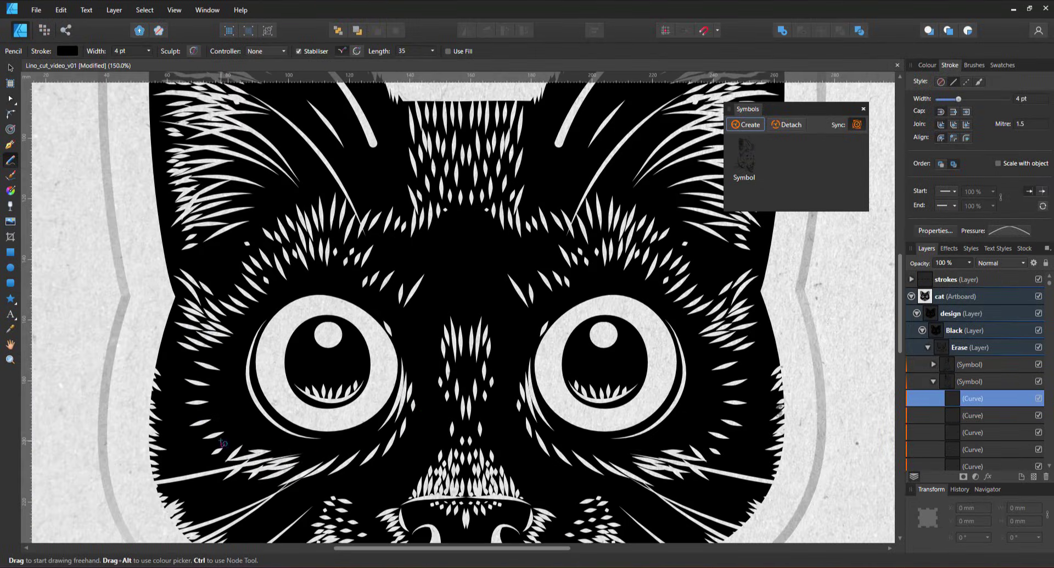
Fill the outer side of the left eye with 4 pt fur strokes across the cheek, face edge and temple, plus one below the eye.
{"action": "left_click_drag", "start_coordinate": [212, 422], "coordinate": [243, 426]}
{"action": "left_click_drag", "start_coordinate": [190, 404], "coordinate": [226, 406]}
{"action": "mouse_move", "coordinate": [213, 341]}
{"action": "left_mouse_down"}
{"action": "mouse_move", "coordinate": [229, 347]}
{"action": "mouse_move", "coordinate": [237, 322]}
{"action": "left_mouse_up"}
{"action": "mouse_move", "coordinate": [177, 359]}
{"action": "left_mouse_down"}
{"action": "mouse_move", "coordinate": [207, 372]}
{"action": "mouse_move", "coordinate": [153, 343]}
{"action": "left_mouse_up"}
{"action": "left_click_drag", "start_coordinate": [169, 347], "coordinate": [158, 321]}
{"action": "left_click_drag", "start_coordinate": [177, 327], "coordinate": [164, 310]}
{"action": "left_click_drag", "start_coordinate": [177, 308], "coordinate": [168, 290]}
{"action": "left_click_drag", "start_coordinate": [200, 440], "coordinate": [232, 446]}
{"action": "left_click_drag", "start_coordinate": [184, 411], "coordinate": [220, 420]}
{"action": "left_click_drag", "start_coordinate": [183, 383], "coordinate": [211, 396]}
{"action": "mouse_move", "coordinate": [185, 410]}
{"action": "left_mouse_down"}
{"action": "mouse_move", "coordinate": [205, 426]}
{"action": "mouse_move", "coordinate": [246, 403]}
{"action": "left_mouse_up"}
{"action": "mouse_move", "coordinate": [227, 390]}
{"action": "left_mouse_down"}
{"action": "mouse_move", "coordinate": [242, 393]}
{"action": "mouse_move", "coordinate": [239, 371]}
{"action": "left_mouse_up"}
{"action": "left_click_drag", "start_coordinate": [229, 343], "coordinate": [244, 346]}
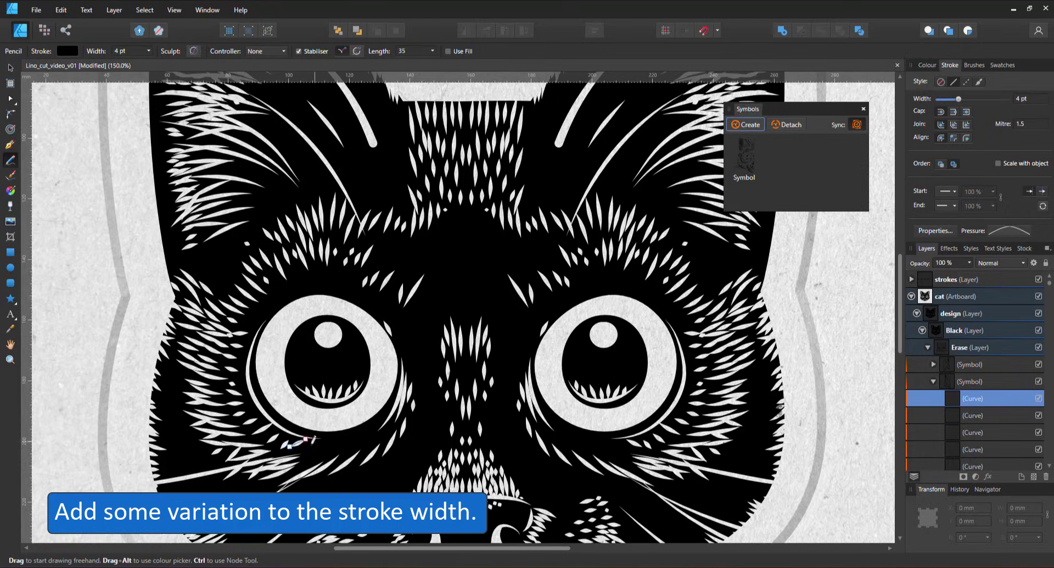
{"action": "left_click_drag", "start_coordinate": [365, 450], "coordinate": [372, 430]}
Set the stroke width to 8 pt and add wider accent strokes at the left brow's inner end and beside the lower left eye.
{"action": "left_click", "coordinate": [1022, 99]}
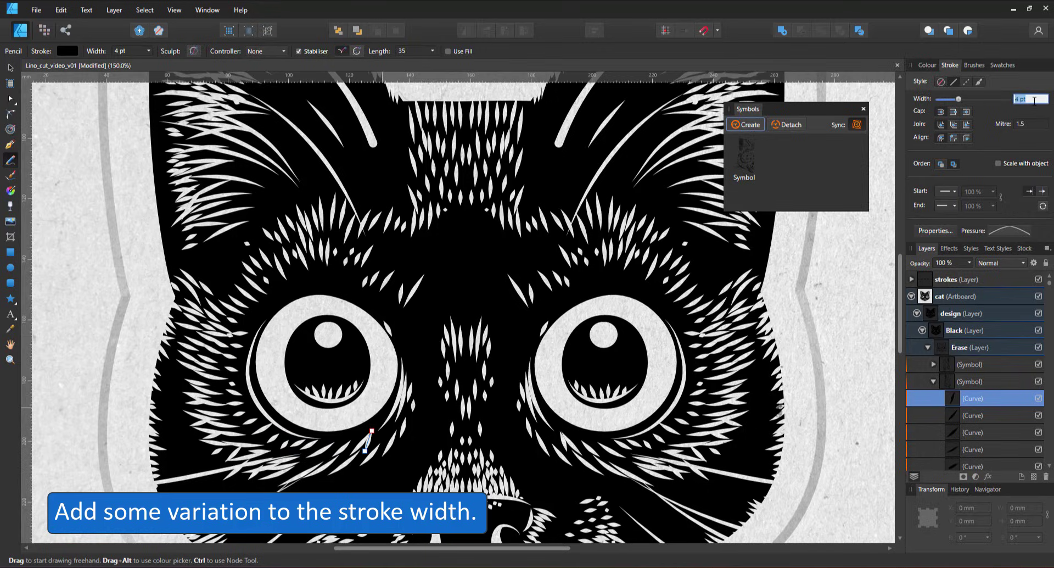
{"action": "key", "text": "BackSpace"}
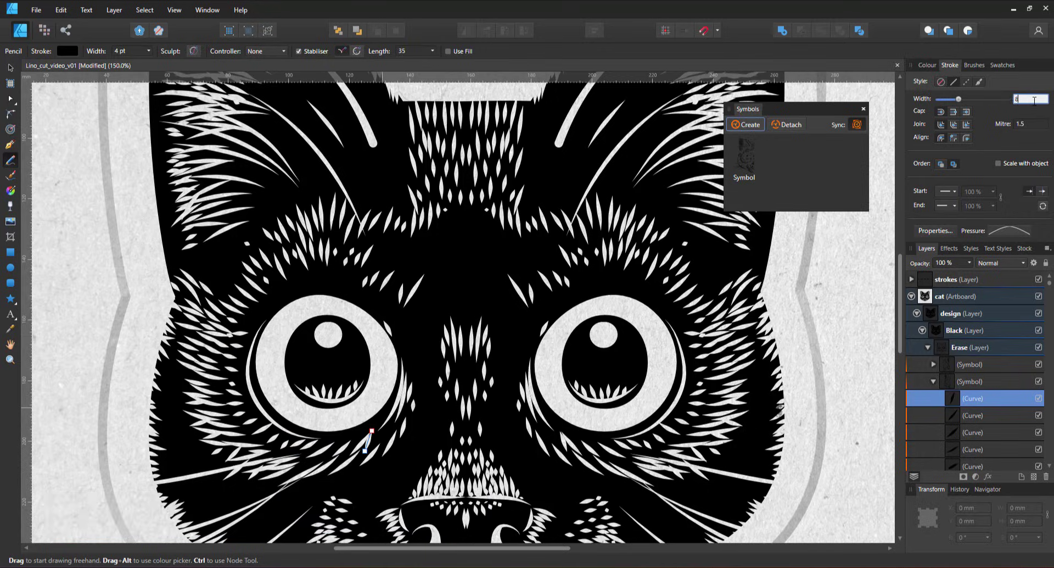
{"action": "type", "text": "8"}
{"action": "key", "text": "Return"}
{"action": "left_click_drag", "start_coordinate": [384, 300], "coordinate": [411, 260]}
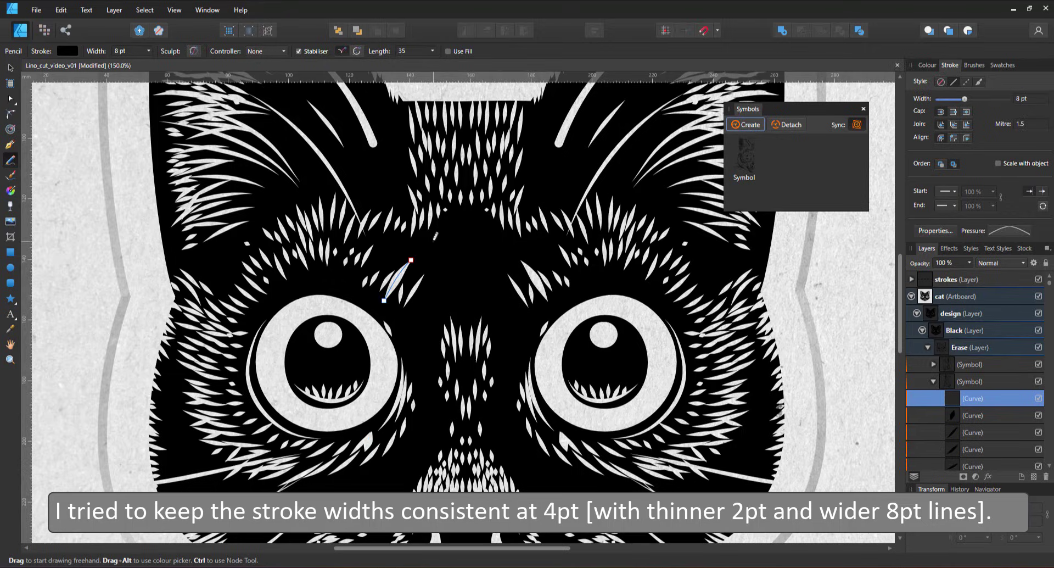
{"action": "left_click_drag", "start_coordinate": [235, 430], "coordinate": [267, 426]}
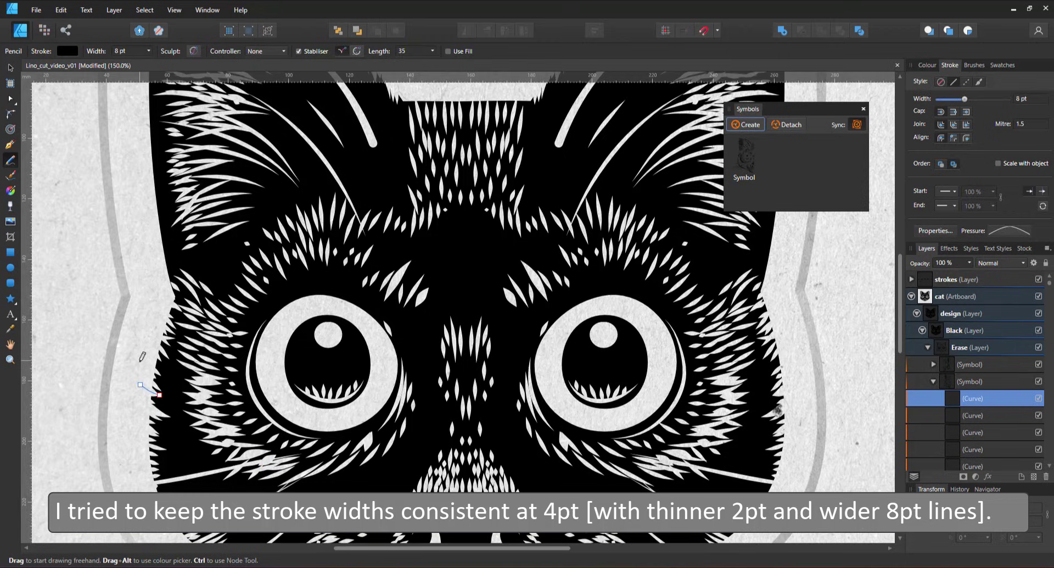
Add 8 pt strokes to the left face edge and along the outer fur inside the left ear.
{"action": "left_click_drag", "start_coordinate": [147, 347], "coordinate": [167, 361]}
{"action": "mouse_move", "coordinate": [188, 243]}
{"action": "left_mouse_down"}
{"action": "mouse_move", "coordinate": [217, 213]}
{"action": "mouse_move", "coordinate": [217, 254]}
{"action": "left_mouse_up"}
{"action": "mouse_move", "coordinate": [190, 225]}
{"action": "left_mouse_down"}
{"action": "mouse_move", "coordinate": [221, 252]}
{"action": "mouse_move", "coordinate": [223, 234]}
{"action": "mouse_move", "coordinate": [217, 266]}
{"action": "left_mouse_up"}
{"action": "left_click_drag", "start_coordinate": [184, 235], "coordinate": [210, 249]}
{"action": "left_click_drag", "start_coordinate": [175, 172], "coordinate": [212, 201]}
{"action": "left_click_drag", "start_coordinate": [173, 152], "coordinate": [209, 183]}
{"action": "mouse_move", "coordinate": [169, 143]}
{"action": "left_mouse_down"}
{"action": "mouse_move", "coordinate": [212, 166]}
{"action": "mouse_move", "coordinate": [203, 155]}
{"action": "left_mouse_up"}
{"action": "left_click_drag", "start_coordinate": [168, 110], "coordinate": [223, 157]}
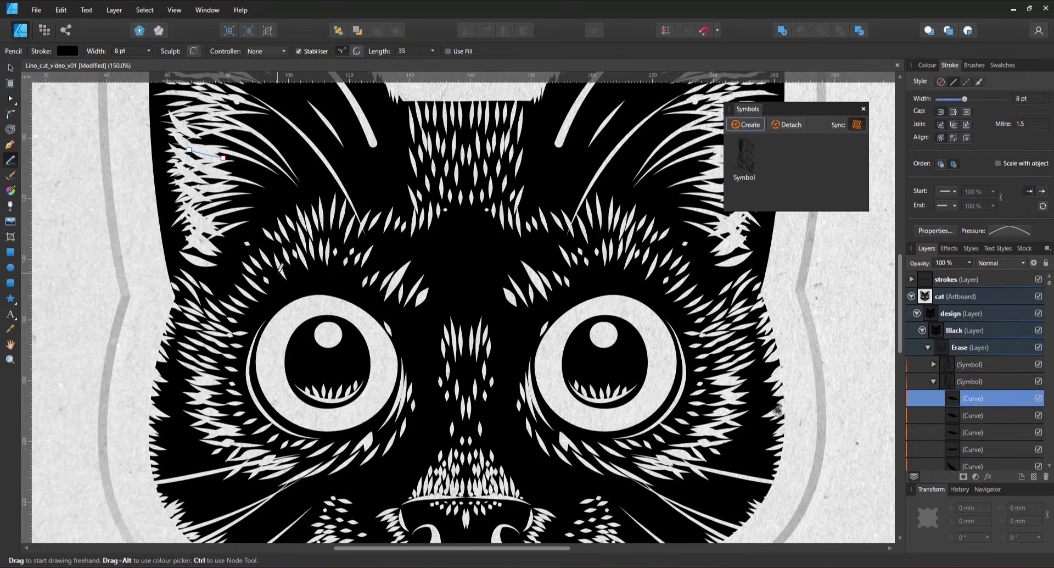
Thicken the fur above the left eye and at the top of the forehead with 8 pt strokes, then view the whole cat.
{"action": "left_click_drag", "start_coordinate": [298, 257], "coordinate": [279, 225]}
{"action": "left_click_drag", "start_coordinate": [258, 289], "coordinate": [231, 273]}
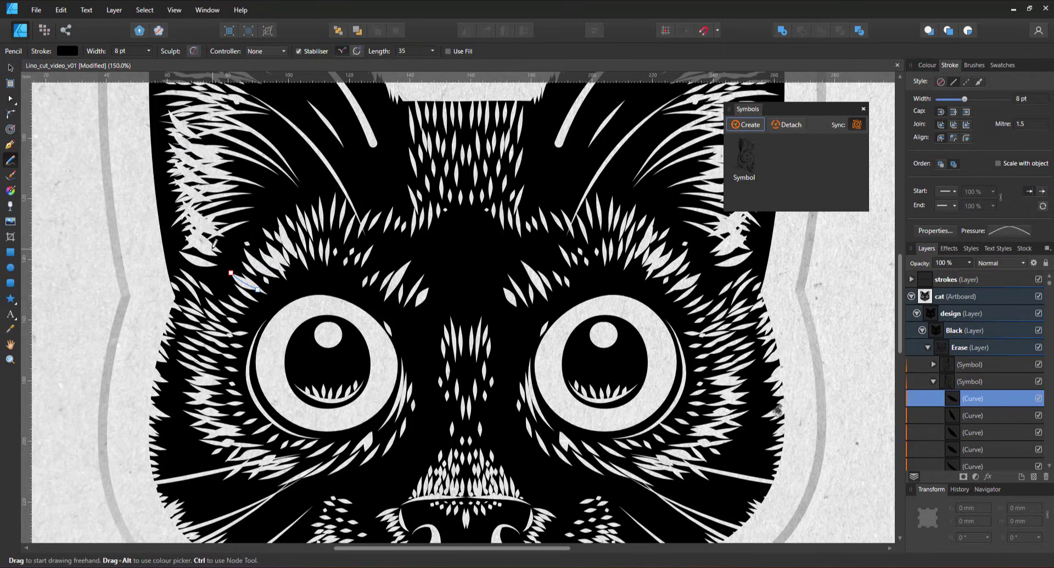
{"action": "mouse_move", "coordinate": [395, 105]}
{"action": "left_mouse_down"}
{"action": "mouse_move", "coordinate": [463, 110]}
{"action": "mouse_move", "coordinate": [461, 138]}
{"action": "mouse_move", "coordinate": [420, 157]}
{"action": "mouse_move", "coordinate": [430, 158]}
{"action": "left_mouse_up"}
{"action": "left_click_drag", "start_coordinate": [432, 119], "coordinate": [437, 149]}
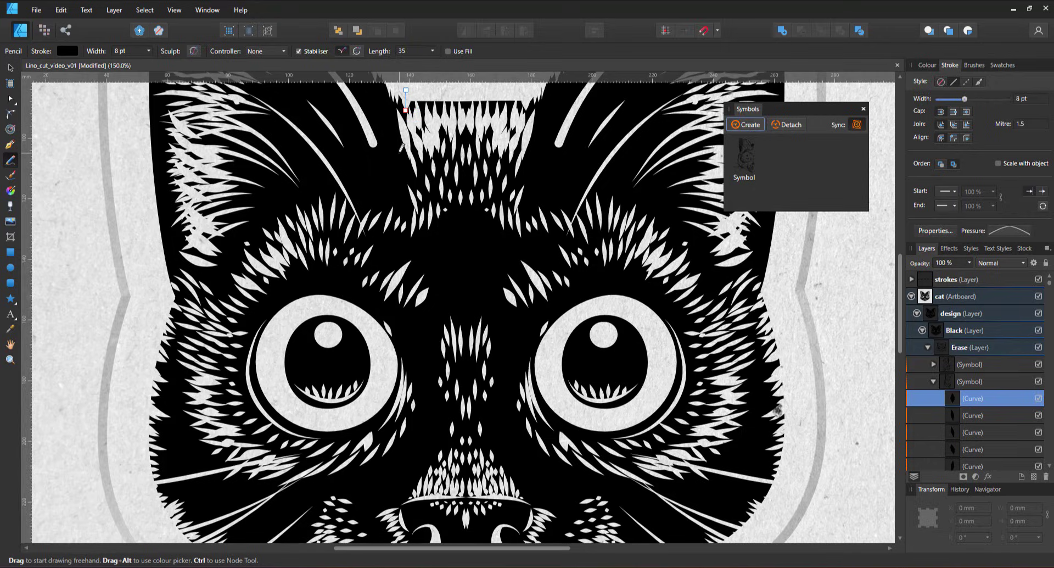
{"action": "key", "text": "ctrl+0"}
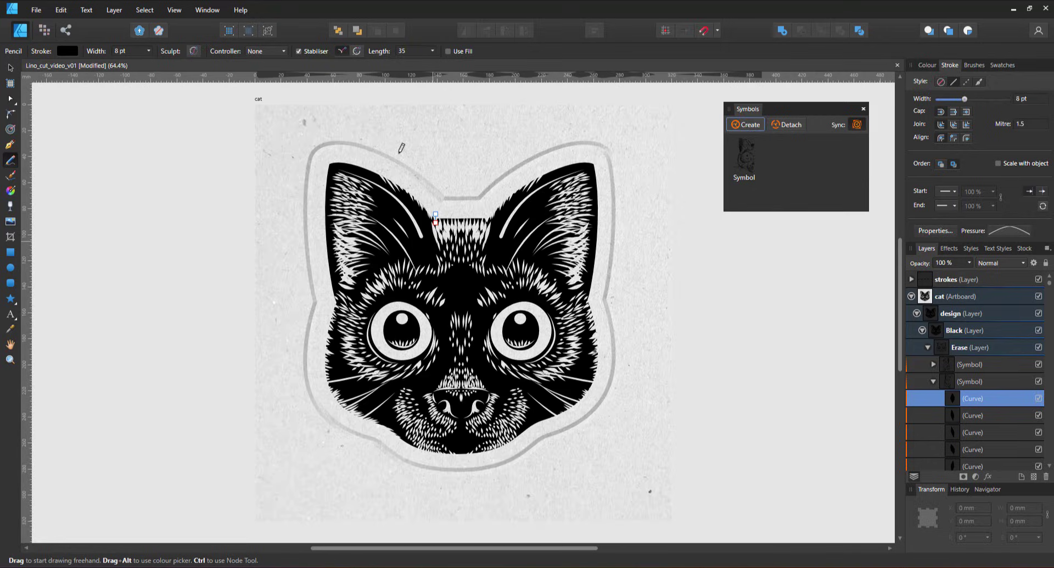
Set the stroke width to 2 pt and draw thin lines on the left cheek, including a whisker from the jaw edge to the muzzle.
{"action": "left_click", "coordinate": [1032, 99]}
{"action": "type", "text": "2"}
{"action": "key", "text": "Return"}
{"action": "key", "text": "ctrl+="}
{"action": "left_click_drag", "start_coordinate": [902, 296], "coordinate": [901, 353]}
{"action": "mouse_move", "coordinate": [306, 366]}
{"action": "left_mouse_down"}
{"action": "mouse_move", "coordinate": [401, 264]}
{"action": "mouse_move", "coordinate": [395, 273]}
{"action": "left_mouse_up"}
{"action": "left_click_drag", "start_coordinate": [300, 304], "coordinate": [321, 297]}
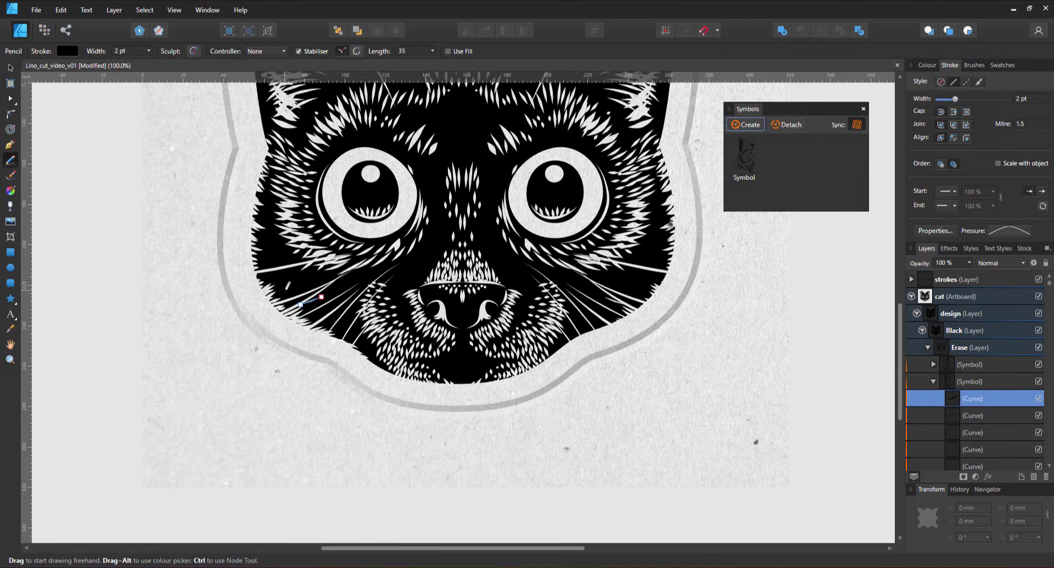
Add short 2 pt strokes around the left whiskers to blend the cheek edge with the fur below the eye.
{"action": "key", "text": "ctrl+plus"}
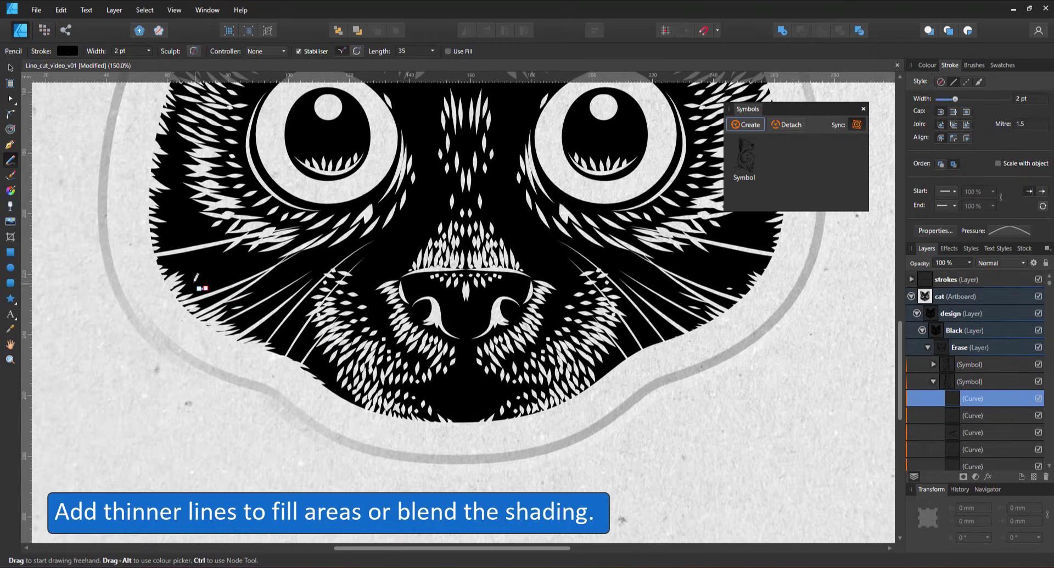
{"action": "left_click_drag", "start_coordinate": [182, 267], "coordinate": [197, 269]}
{"action": "left_click_drag", "start_coordinate": [169, 242], "coordinate": [186, 243]}
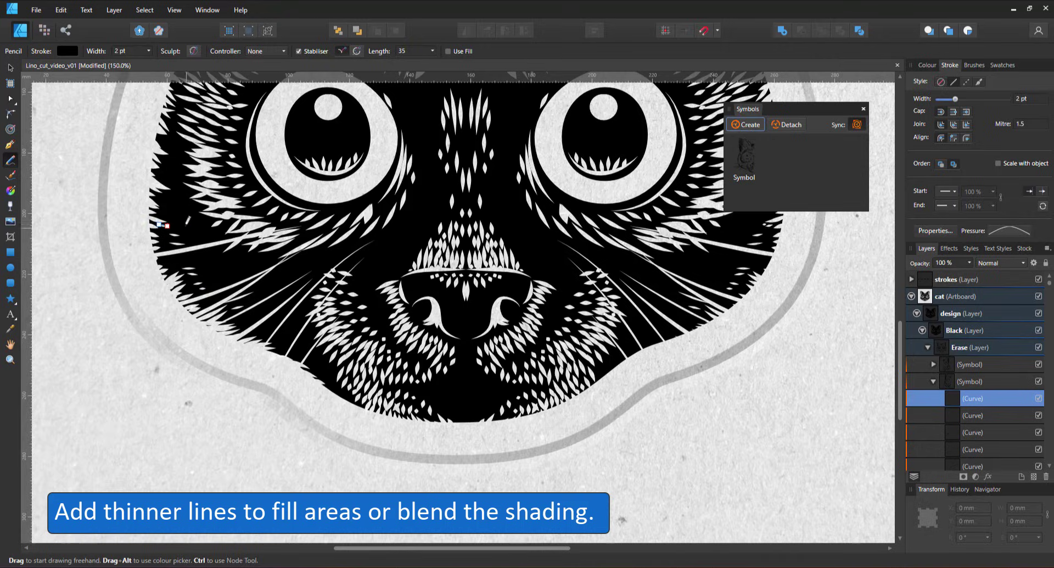
{"action": "left_click_drag", "start_coordinate": [195, 221], "coordinate": [217, 221]}
{"action": "left_click_drag", "start_coordinate": [224, 256], "coordinate": [237, 254]}
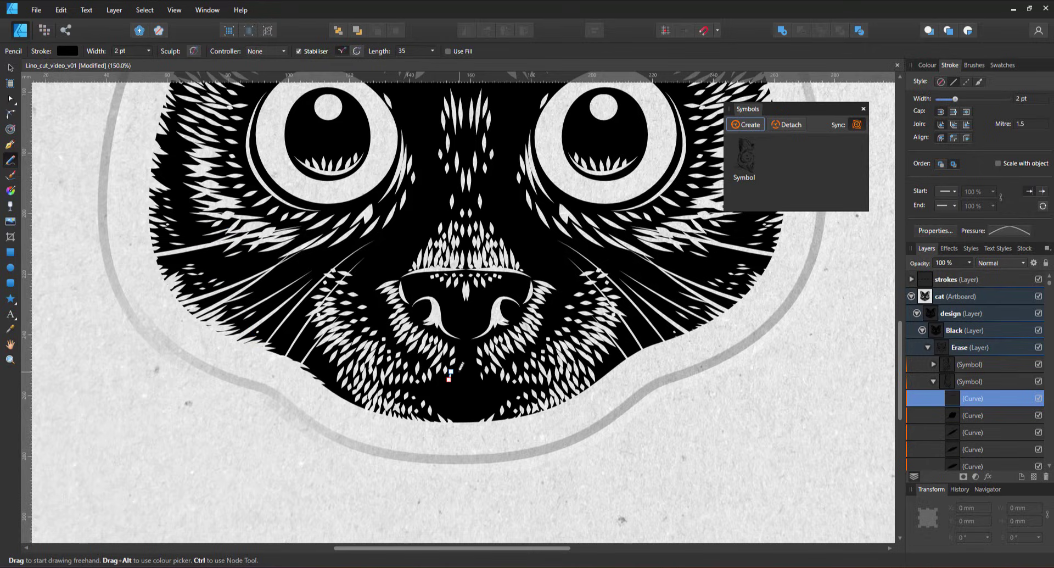
Fill gaps in the left muzzle fur with 2 pt strokes, from below the nose to the whisker roots and the chin.
{"action": "key", "text": "ctrl+plus"}
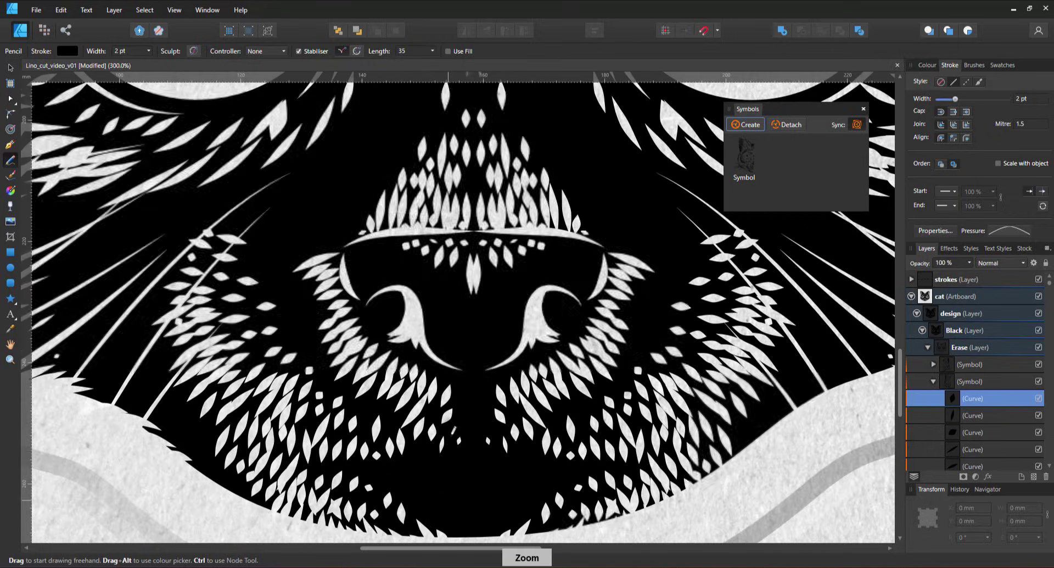
{"action": "left_click_drag", "start_coordinate": [468, 435], "coordinate": [465, 449]}
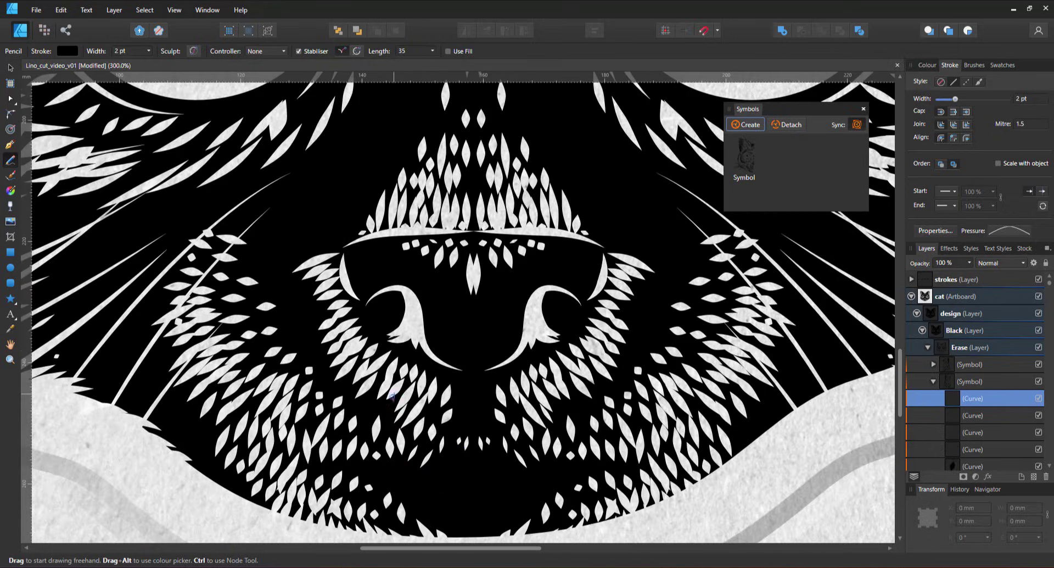
{"action": "left_click_drag", "start_coordinate": [358, 379], "coordinate": [341, 392]}
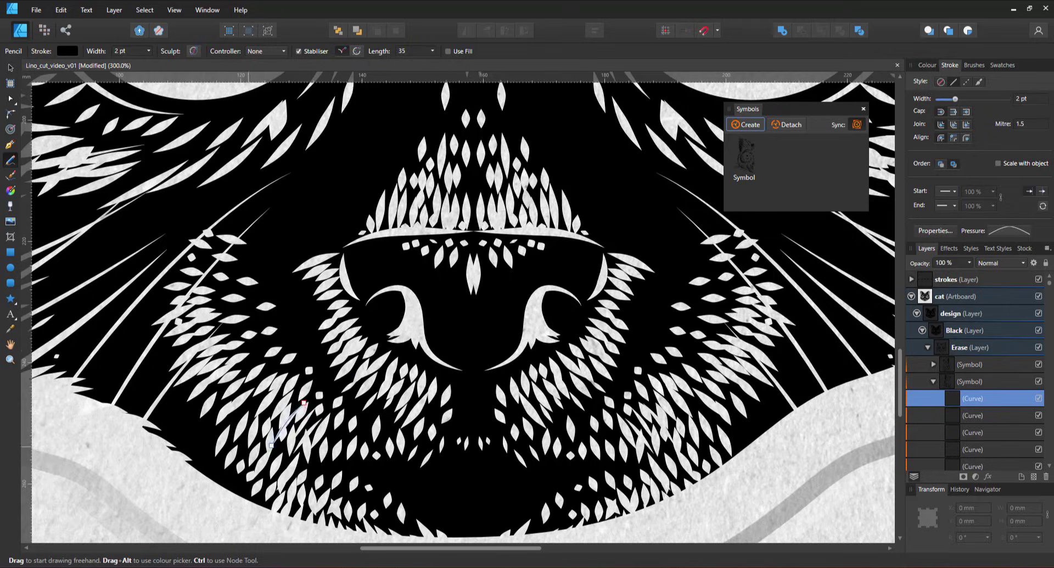
{"action": "left_click_drag", "start_coordinate": [221, 397], "coordinate": [265, 355]}
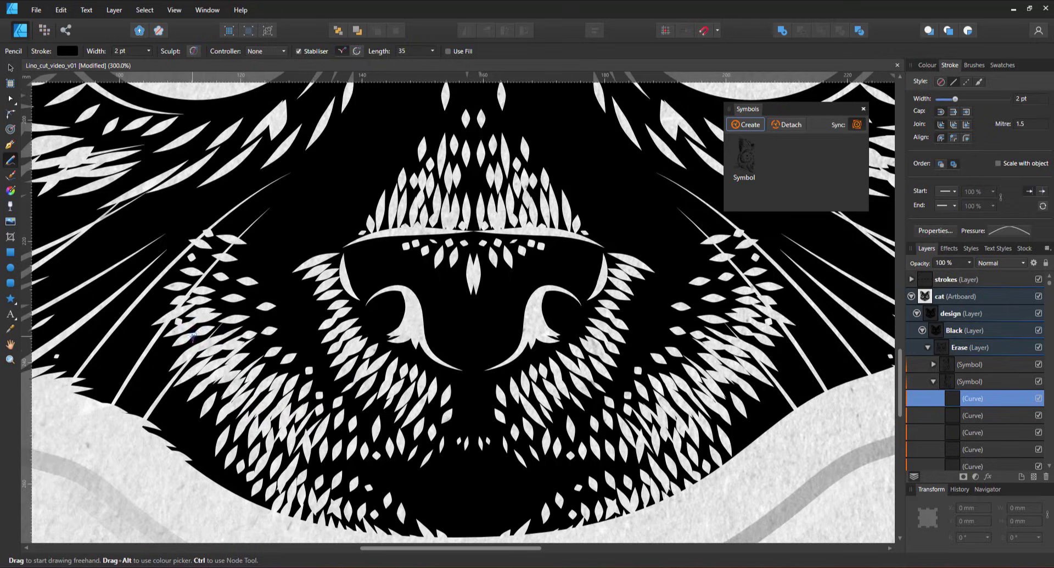
{"action": "left_click_drag", "start_coordinate": [192, 289], "coordinate": [224, 279]}
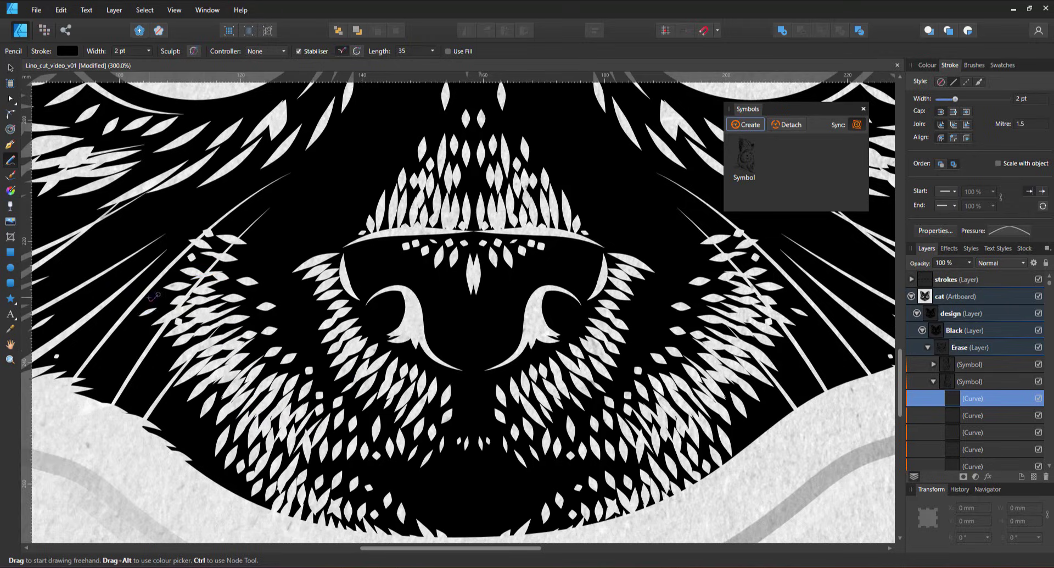
{"action": "left_click_drag", "start_coordinate": [165, 233], "coordinate": [187, 242]}
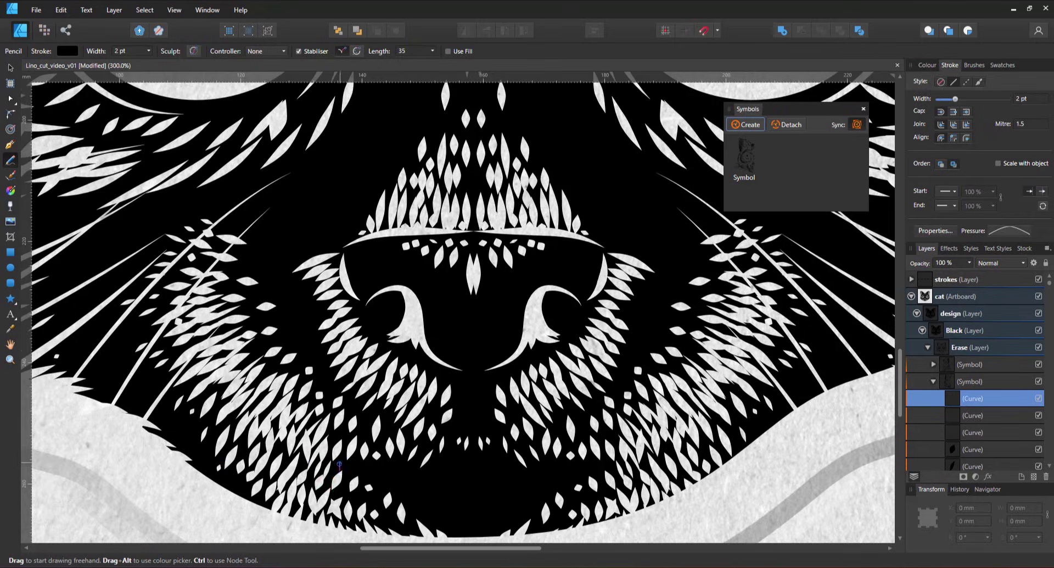
{"action": "left_click_drag", "start_coordinate": [342, 495], "coordinate": [350, 471]}
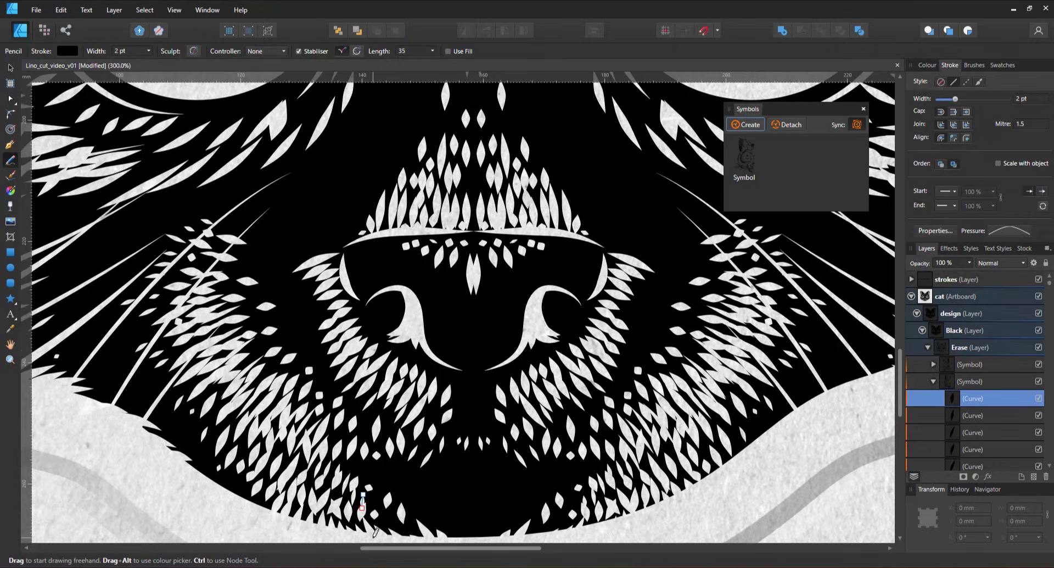
Draw long thin 2 pt hairs from the left muzzle and chin out past the lower edge of the face.
{"action": "scroll", "coordinate": [899, 398], "scroll_direction": "down", "scroll_amount": 5}
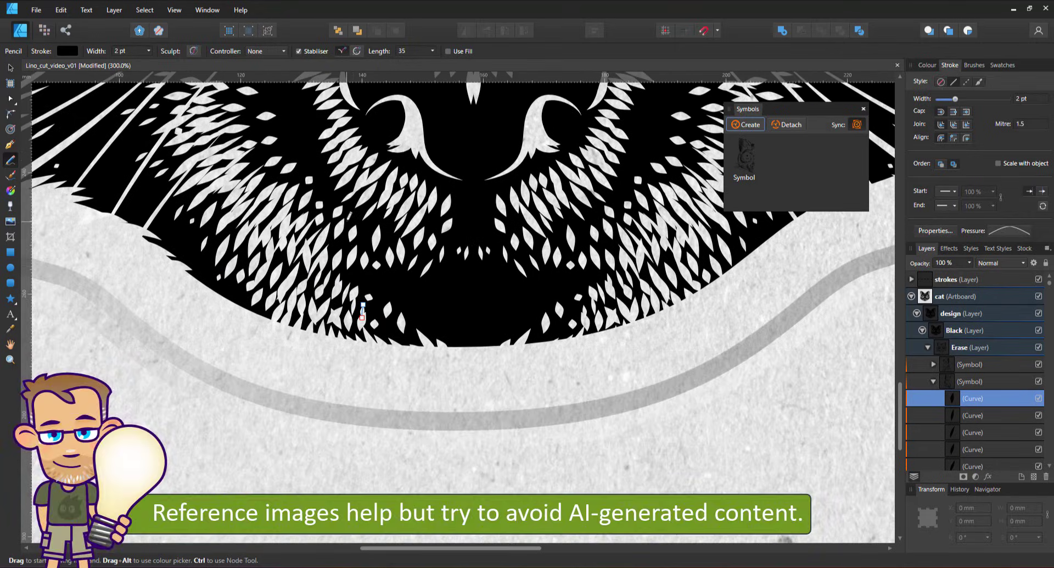
{"action": "mouse_move", "coordinate": [304, 175]}
{"action": "left_mouse_down"}
{"action": "mouse_move", "coordinate": [165, 329]}
{"action": "mouse_move", "coordinate": [216, 334]}
{"action": "left_mouse_up"}
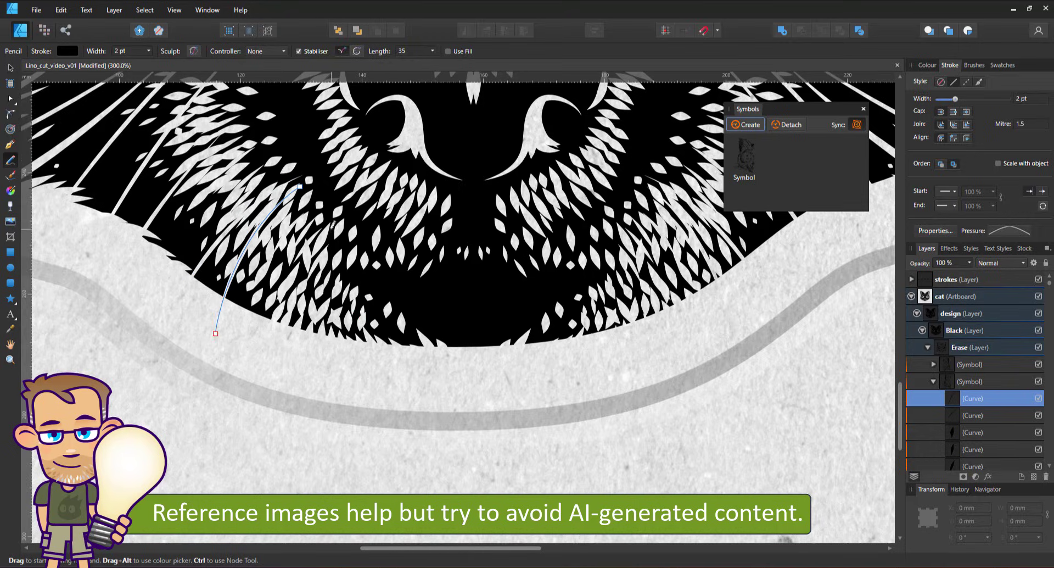
{"action": "left_click_drag", "start_coordinate": [381, 283], "coordinate": [347, 393]}
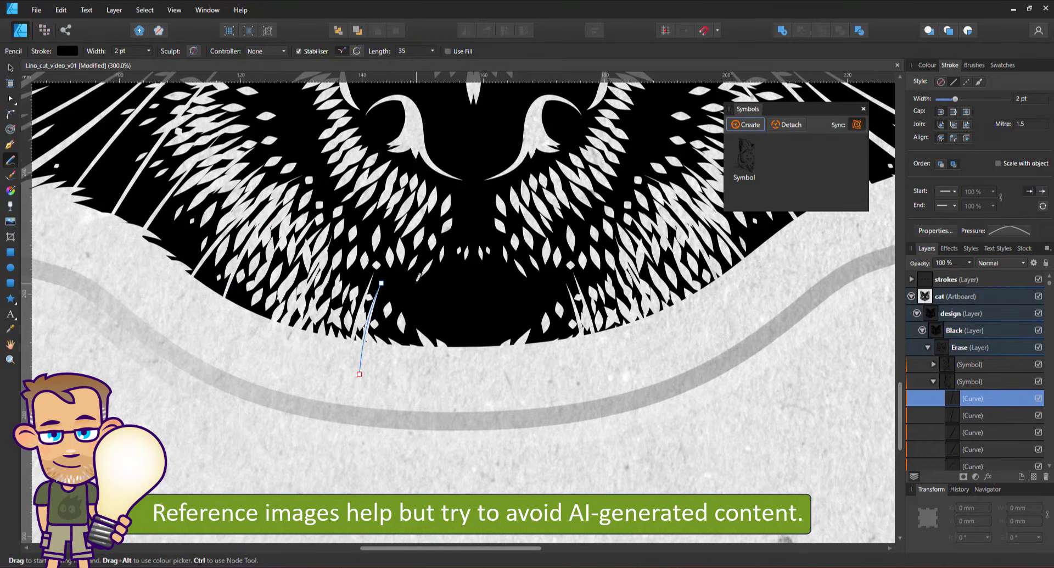
{"action": "left_click_drag", "start_coordinate": [413, 286], "coordinate": [399, 359]}
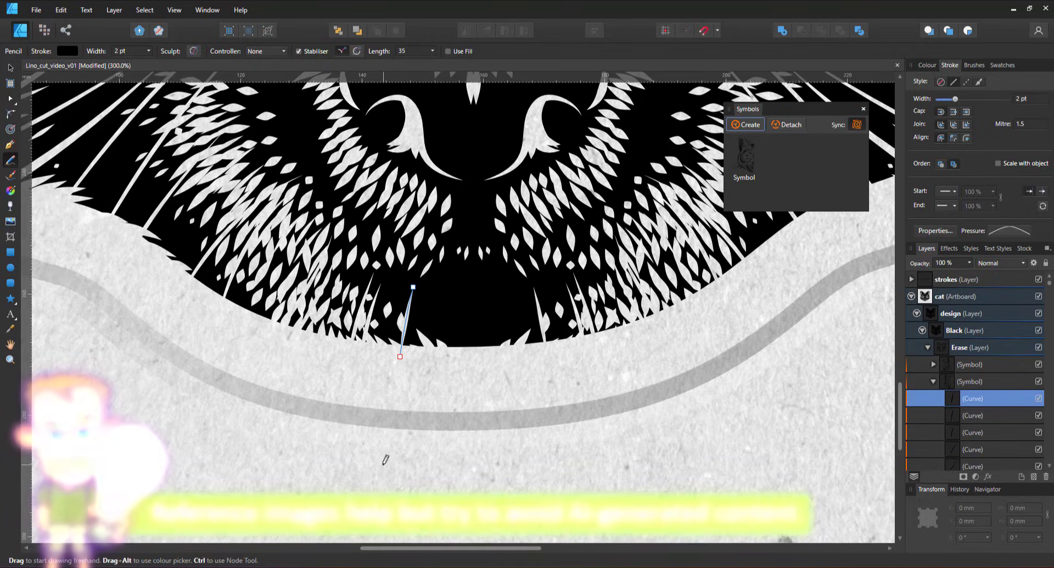
Blend the fur above the nose and along the left side of the nose bridge with short 2 pt strokes.
{"action": "left_click_drag", "start_coordinate": [900, 412], "coordinate": [878, 340]}
{"action": "left_click_drag", "start_coordinate": [371, 394], "coordinate": [370, 409]}
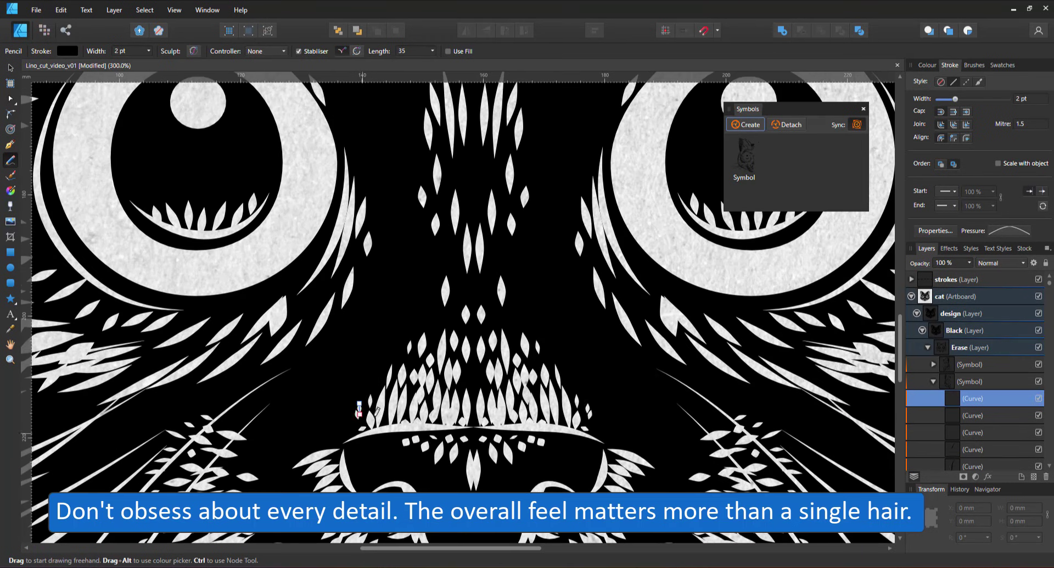
{"action": "left_click_drag", "start_coordinate": [446, 311], "coordinate": [443, 330]}
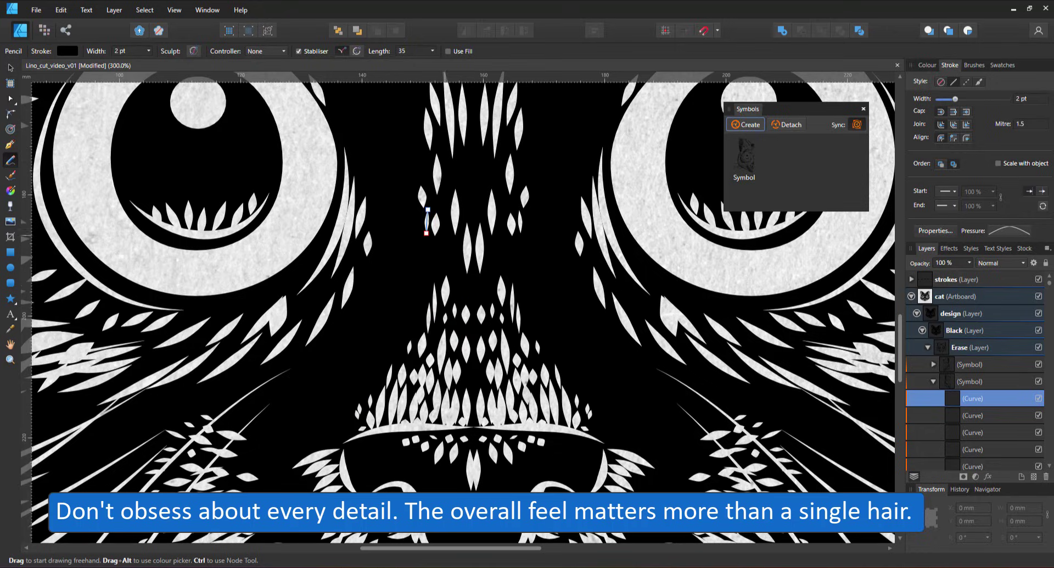
Add 2 pt strokes beneath the left eye, between its inner corner and the upper whiskers.
{"action": "left_click_drag", "start_coordinate": [328, 271], "coordinate": [306, 309]}
{"action": "left_click_drag", "start_coordinate": [134, 375], "coordinate": [178, 352]}
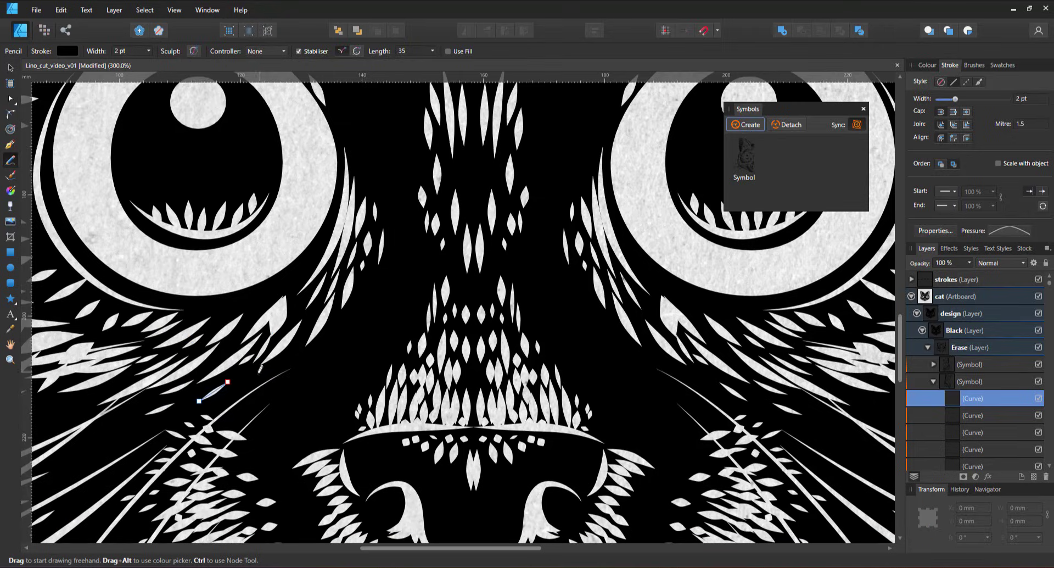
{"action": "left_click_drag", "start_coordinate": [258, 376], "coordinate": [287, 354]}
{"action": "left_click_drag", "start_coordinate": [358, 295], "coordinate": [354, 308]}
Add thin 2 pt strokes to the inner end of the left brow and the fur above the left eye.
{"action": "left_click_drag", "start_coordinate": [899, 324], "coordinate": [899, 273]}
{"action": "left_click_drag", "start_coordinate": [360, 432], "coordinate": [368, 480]}
{"action": "left_click_drag", "start_coordinate": [363, 332], "coordinate": [415, 260]}
{"action": "left_click_drag", "start_coordinate": [352, 300], "coordinate": [407, 239]}
{"action": "left_click_drag", "start_coordinate": [348, 285], "coordinate": [379, 241]}
{"action": "left_click_drag", "start_coordinate": [293, 291], "coordinate": [332, 227]}
{"action": "mouse_move", "coordinate": [314, 260]}
{"action": "left_mouse_down"}
{"action": "mouse_move", "coordinate": [359, 222]}
{"action": "mouse_move", "coordinate": [365, 230]}
{"action": "left_mouse_up"}
{"action": "left_click_drag", "start_coordinate": [283, 267], "coordinate": [309, 219]}
{"action": "left_click_drag", "start_coordinate": [273, 260], "coordinate": [299, 205]}
{"action": "mouse_move", "coordinate": [366, 342]}
{"action": "left_mouse_down"}
{"action": "mouse_move", "coordinate": [415, 301]}
{"action": "mouse_move", "coordinate": [410, 325]}
{"action": "left_mouse_up"}
{"action": "left_click_drag", "start_coordinate": [378, 363], "coordinate": [400, 353]}
{"action": "mouse_move", "coordinate": [289, 314]}
{"action": "left_mouse_down"}
{"action": "mouse_move", "coordinate": [296, 295]}
{"action": "mouse_move", "coordinate": [285, 326]}
{"action": "left_mouse_up"}
{"action": "key", "text": "ctrl+z"}
{"action": "mouse_move", "coordinate": [246, 275]}
{"action": "left_mouse_down"}
{"action": "mouse_move", "coordinate": [272, 324]}
{"action": "mouse_move", "coordinate": [257, 306]}
{"action": "left_mouse_up"}
{"action": "key", "text": "ctrl+z"}
Blend the upper edge of the left brow with 2 pt strokes, from its outer end towards the forehead.
{"action": "mouse_move", "coordinate": [211, 273]}
{"action": "left_mouse_down"}
{"action": "mouse_move", "coordinate": [240, 300]}
{"action": "mouse_move", "coordinate": [187, 285]}
{"action": "left_mouse_up"}
{"action": "mouse_move", "coordinate": [205, 211]}
{"action": "left_mouse_down"}
{"action": "mouse_move", "coordinate": [202, 247]}
{"action": "mouse_move", "coordinate": [216, 247]}
{"action": "left_mouse_up"}
{"action": "left_click_drag", "start_coordinate": [213, 174], "coordinate": [211, 196]}
{"action": "left_click_drag", "start_coordinate": [233, 161], "coordinate": [222, 189]}
{"action": "left_click_drag", "start_coordinate": [205, 167], "coordinate": [206, 175]}
{"action": "mouse_move", "coordinate": [134, 257]}
{"action": "left_mouse_down"}
{"action": "mouse_move", "coordinate": [94, 195]}
{"action": "mouse_move", "coordinate": [59, 201]}
{"action": "left_mouse_up"}
{"action": "mouse_move", "coordinate": [220, 242]}
{"action": "left_mouse_down"}
{"action": "mouse_move", "coordinate": [245, 174]}
{"action": "mouse_move", "coordinate": [255, 205]}
{"action": "left_mouse_up"}
{"action": "left_click_drag", "start_coordinate": [251, 242], "coordinate": [277, 186]}
{"action": "mouse_move", "coordinate": [262, 231]}
{"action": "left_mouse_down"}
{"action": "mouse_move", "coordinate": [284, 199]}
{"action": "mouse_move", "coordinate": [305, 194]}
{"action": "left_mouse_up"}
{"action": "mouse_move", "coordinate": [292, 235]}
{"action": "left_mouse_down"}
{"action": "mouse_move", "coordinate": [311, 207]}
{"action": "mouse_move", "coordinate": [318, 228]}
{"action": "left_mouse_up"}
Add short 2 pt strokes inside the forehead fur and down its left edge beside the ear.
{"action": "left_click_drag", "start_coordinate": [899, 326], "coordinate": [899, 287]}
{"action": "mouse_move", "coordinate": [436, 297]}
{"action": "left_mouse_down"}
{"action": "mouse_move", "coordinate": [436, 325]}
{"action": "mouse_move", "coordinate": [443, 315]}
{"action": "left_mouse_up"}
{"action": "mouse_move", "coordinate": [414, 310]}
{"action": "left_mouse_down"}
{"action": "mouse_move", "coordinate": [414, 335]}
{"action": "mouse_move", "coordinate": [404, 337]}
{"action": "left_mouse_up"}
{"action": "left_click_drag", "start_coordinate": [384, 293], "coordinate": [388, 323]}
{"action": "left_click_drag", "start_coordinate": [349, 272], "coordinate": [369, 309]}
{"action": "left_click_drag", "start_coordinate": [344, 248], "coordinate": [363, 281]}
{"action": "left_click_drag", "start_coordinate": [334, 212], "coordinate": [345, 236]}
{"action": "left_click_drag", "start_coordinate": [324, 178], "coordinate": [337, 212]}
{"action": "left_click_drag", "start_coordinate": [327, 187], "coordinate": [340, 218]}
{"action": "left_click_drag", "start_coordinate": [339, 266], "coordinate": [349, 290]}
Extend the lower part of the forehead fur with 2 pt strokes, from its left edge to the centre line.
{"action": "mouse_move", "coordinate": [356, 334]}
{"action": "left_mouse_down"}
{"action": "mouse_move", "coordinate": [375, 421]}
{"action": "mouse_move", "coordinate": [390, 417]}
{"action": "left_mouse_up"}
{"action": "left_click_drag", "start_coordinate": [408, 394], "coordinate": [411, 447]}
{"action": "left_click_drag", "start_coordinate": [422, 395], "coordinate": [421, 414]}
{"action": "left_click_drag", "start_coordinate": [430, 375], "coordinate": [431, 389]}
{"action": "left_click_drag", "start_coordinate": [438, 390], "coordinate": [437, 412]}
{"action": "left_click_drag", "start_coordinate": [447, 355], "coordinate": [446, 380]}
{"action": "mouse_move", "coordinate": [432, 335]}
{"action": "left_mouse_down"}
{"action": "mouse_move", "coordinate": [432, 362]}
{"action": "mouse_move", "coordinate": [452, 358]}
{"action": "left_mouse_up"}
{"action": "left_click_drag", "start_coordinate": [468, 297], "coordinate": [470, 321]}
{"action": "left_click_drag", "start_coordinate": [460, 365], "coordinate": [457, 417]}
Cut 2 pt strokes into the top of the forehead fur up to the centre line, then view the whole cat.
{"action": "mouse_move", "coordinate": [417, 251]}
{"action": "left_mouse_down"}
{"action": "mouse_move", "coordinate": [417, 276]}
{"action": "mouse_move", "coordinate": [380, 284]}
{"action": "left_mouse_up"}
{"action": "left_click_drag", "start_coordinate": [384, 146], "coordinate": [384, 193]}
{"action": "key", "text": "ctrl+z"}
{"action": "left_click_drag", "start_coordinate": [385, 140], "coordinate": [388, 230]}
{"action": "left_click_drag", "start_coordinate": [371, 185], "coordinate": [380, 229]}
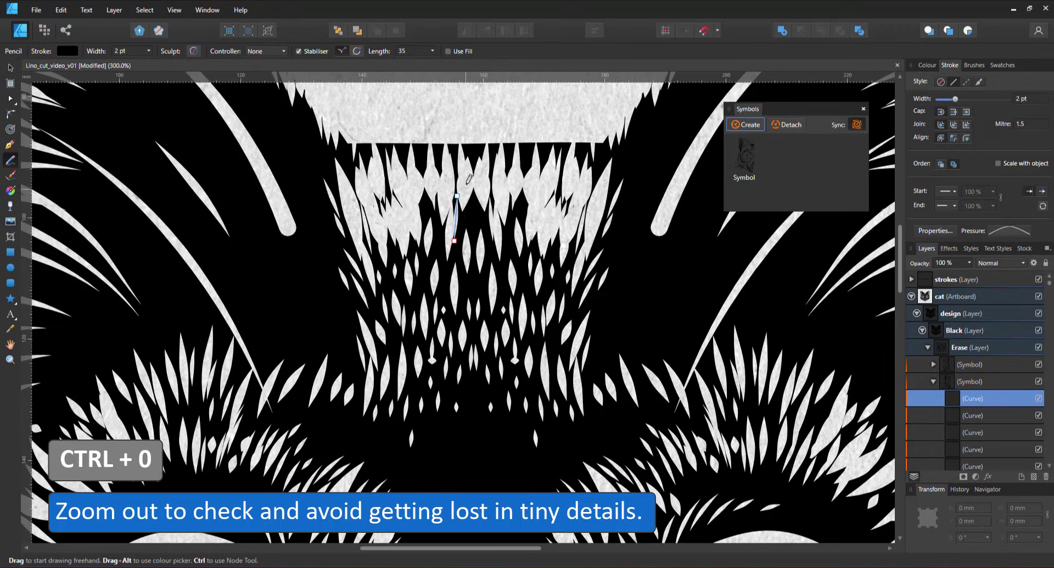
{"action": "left_click_drag", "start_coordinate": [429, 186], "coordinate": [428, 237]}
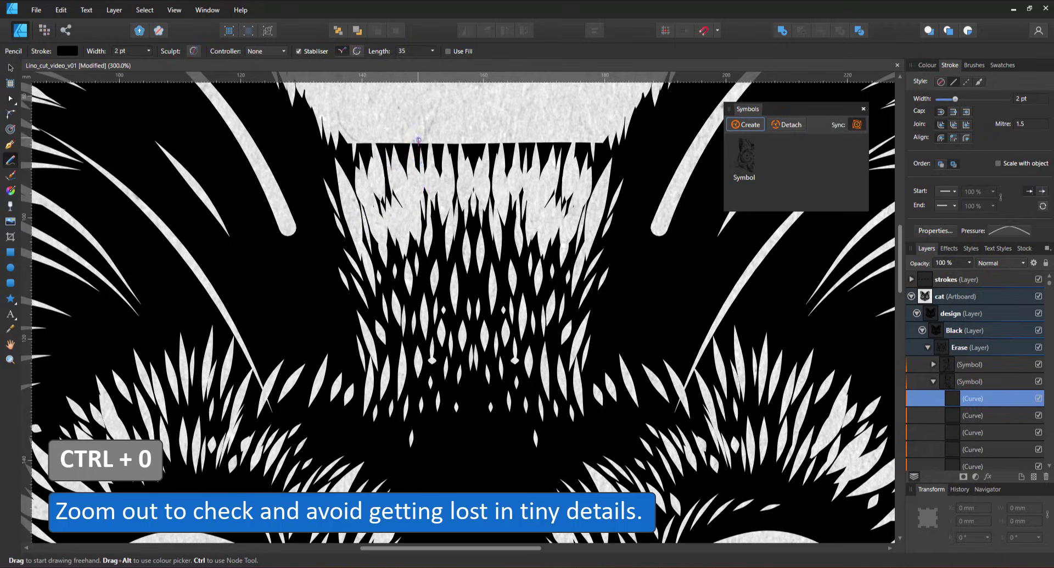
{"action": "left_click_drag", "start_coordinate": [474, 154], "coordinate": [473, 173]}
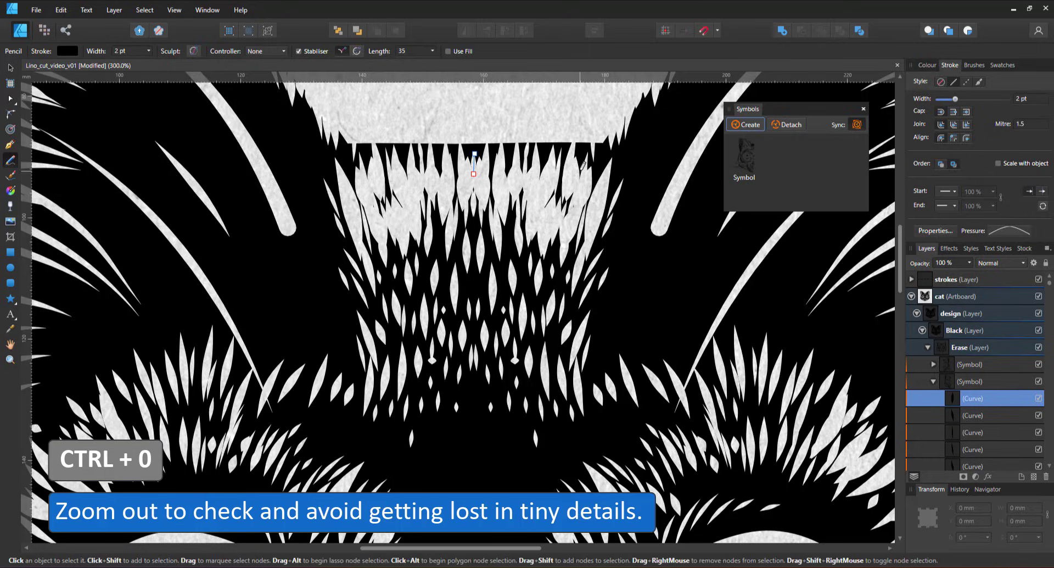
{"action": "key", "text": "ctrl+0"}
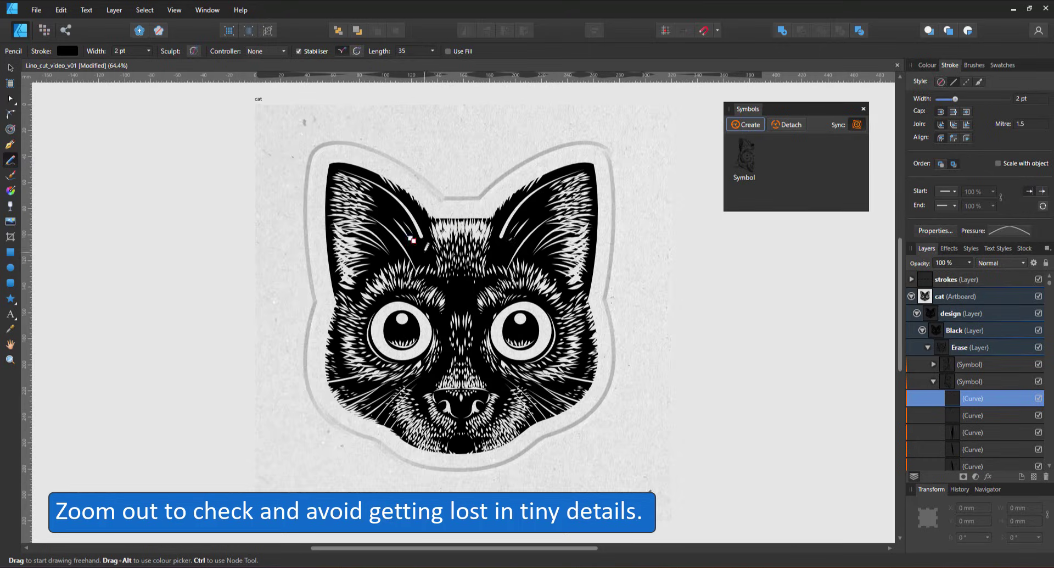
Undo the last two strokes and add thin 2 pt strokes around the rounded end of the thick line in the left ear.
{"action": "scroll", "coordinate": [427, 247], "scroll_direction": "up", "scroll_amount": 4}
{"action": "scroll", "coordinate": [893, 293], "scroll_direction": "up", "scroll_amount": 2}
{"action": "key", "text": "ctrl+z"}
{"action": "key", "text": "ctrl+z"}
{"action": "mouse_move", "coordinate": [213, 136]}
{"action": "left_mouse_down"}
{"action": "mouse_move", "coordinate": [260, 173]}
{"action": "mouse_move", "coordinate": [268, 198]}
{"action": "left_mouse_up"}
{"action": "mouse_move", "coordinate": [248, 194]}
{"action": "left_mouse_down"}
{"action": "mouse_move", "coordinate": [270, 220]}
{"action": "mouse_move", "coordinate": [237, 193]}
{"action": "left_mouse_up"}
{"action": "left_click_drag", "start_coordinate": [251, 175], "coordinate": [266, 190]}
{"action": "left_click_drag", "start_coordinate": [251, 223], "coordinate": [270, 240]}
{"action": "mouse_move", "coordinate": [266, 225]}
{"action": "left_mouse_down"}
{"action": "mouse_move", "coordinate": [282, 247]}
{"action": "mouse_move", "coordinate": [268, 137]}
{"action": "left_mouse_up"}
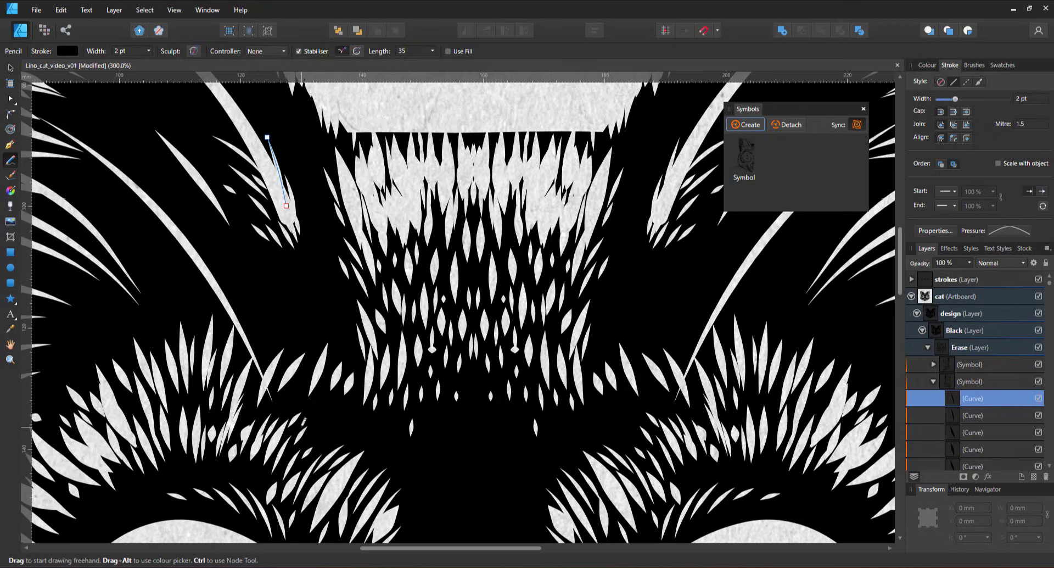
Add short 2 pt fur strokes beside the thick line's rounded end and through the lower outer fur of the left ear.
{"action": "left_click_drag", "start_coordinate": [258, 277], "coordinate": [247, 267]}
{"action": "left_click_drag", "start_coordinate": [528, 549], "coordinate": [445, 548]}
{"action": "left_click_drag", "start_coordinate": [240, 350], "coordinate": [346, 308]}
{"action": "left_click_drag", "start_coordinate": [277, 261], "coordinate": [347, 285]}
{"action": "left_click_drag", "start_coordinate": [286, 247], "coordinate": [338, 256]}
{"action": "left_click_drag", "start_coordinate": [236, 224], "coordinate": [296, 212]}
{"action": "left_click_drag", "start_coordinate": [224, 204], "coordinate": [346, 209]}
Draw three long thin 2 pt hairs sweeping across the lower part of the left ear.
{"action": "left_click_drag", "start_coordinate": [331, 158], "coordinate": [478, 356]}
{"action": "left_click_drag", "start_coordinate": [381, 91], "coordinate": [495, 409]}
{"action": "left_click_drag", "start_coordinate": [114, 268], "coordinate": [451, 407]}
Cut short 2 pt strokes along the inner side of the thick curved line in the upper left ear.
{"action": "left_click_drag", "start_coordinate": [899, 286], "coordinate": [898, 251]}
{"action": "left_click_drag", "start_coordinate": [381, 194], "coordinate": [442, 245]}
{"action": "left_click_drag", "start_coordinate": [379, 212], "coordinate": [439, 230]}
{"action": "left_click_drag", "start_coordinate": [381, 196], "coordinate": [430, 212]}
{"action": "left_click_drag", "start_coordinate": [413, 247], "coordinate": [467, 266]}
{"action": "left_click_drag", "start_coordinate": [425, 244], "coordinate": [472, 261]}
{"action": "left_click_drag", "start_coordinate": [450, 265], "coordinate": [486, 283]}
{"action": "left_click_drag", "start_coordinate": [473, 286], "coordinate": [510, 317]}
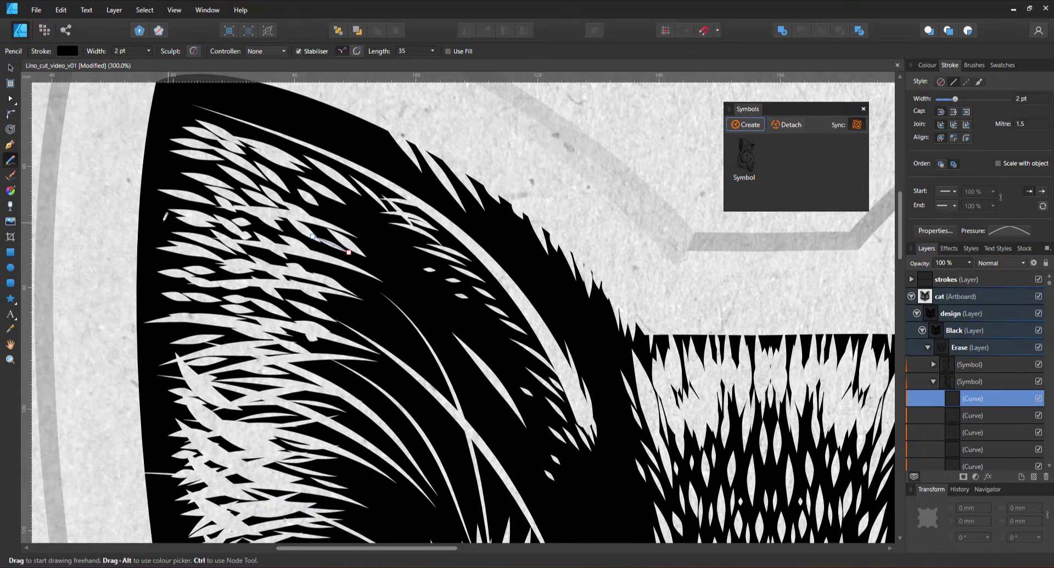
Fill out the left ear's outer fur with short 2 pt strokes up to its edge and show the whole cat without the Symbols list.
{"action": "left_click_drag", "start_coordinate": [353, 319], "coordinate": [371, 329]}
{"action": "left_click_drag", "start_coordinate": [360, 389], "coordinate": [385, 412]}
{"action": "mouse_move", "coordinate": [320, 432]}
{"action": "left_mouse_down"}
{"action": "mouse_move", "coordinate": [349, 445]}
{"action": "mouse_move", "coordinate": [353, 480]}
{"action": "left_mouse_up"}
{"action": "left_click_drag", "start_coordinate": [333, 461], "coordinate": [357, 473]}
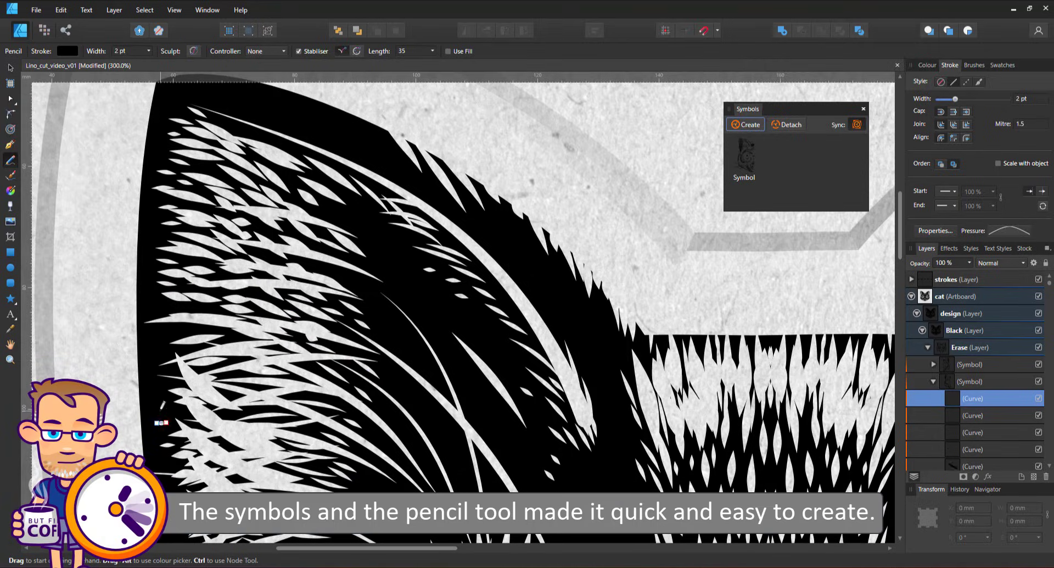
{"action": "mouse_move", "coordinate": [179, 311]}
{"action": "left_mouse_down"}
{"action": "mouse_move", "coordinate": [153, 309]}
{"action": "mouse_move", "coordinate": [145, 288]}
{"action": "left_mouse_up"}
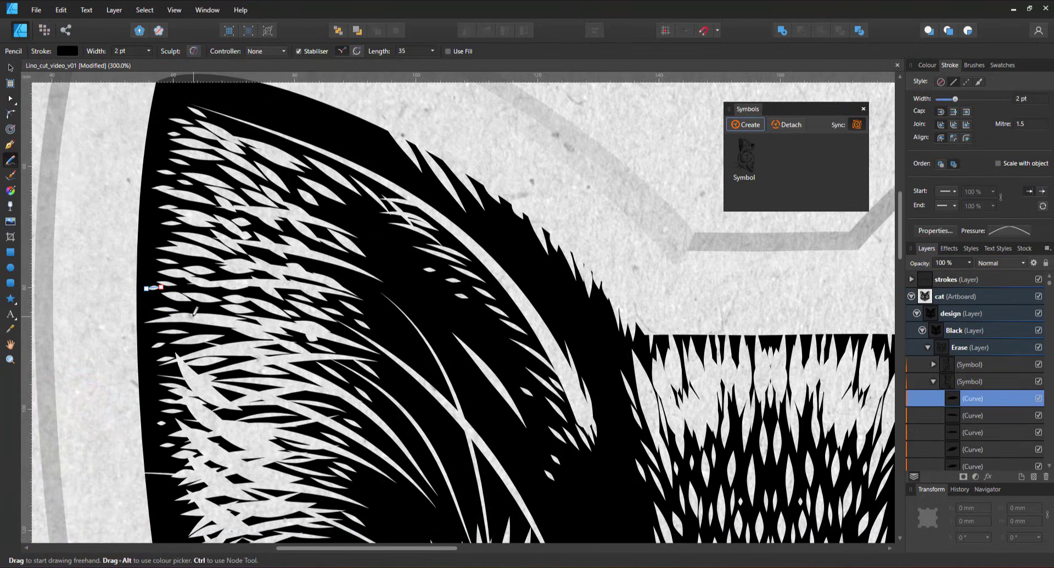
{"action": "key", "text": "ctrl+0"}
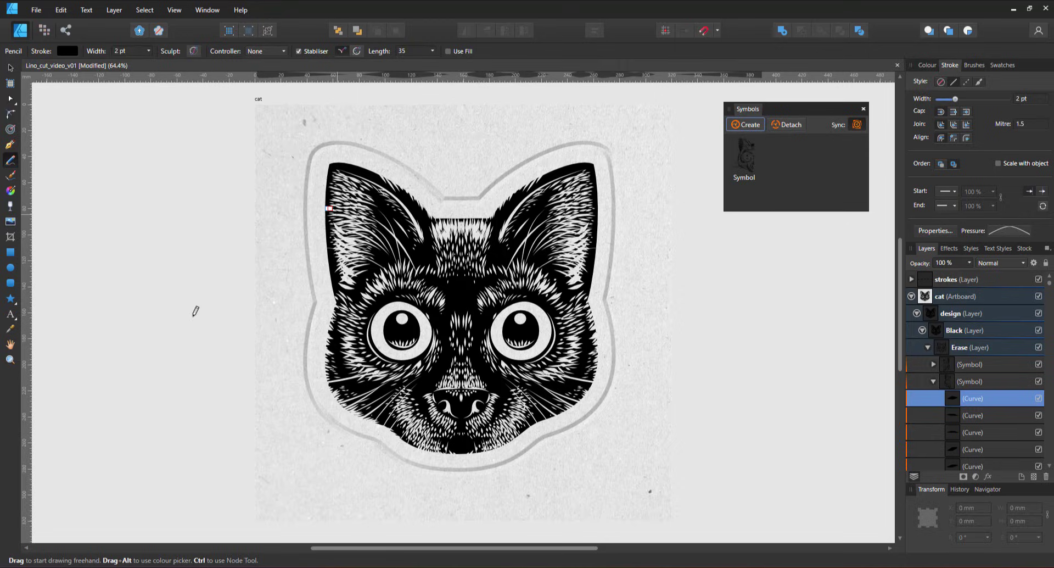
{"action": "left_click", "coordinate": [864, 109]}
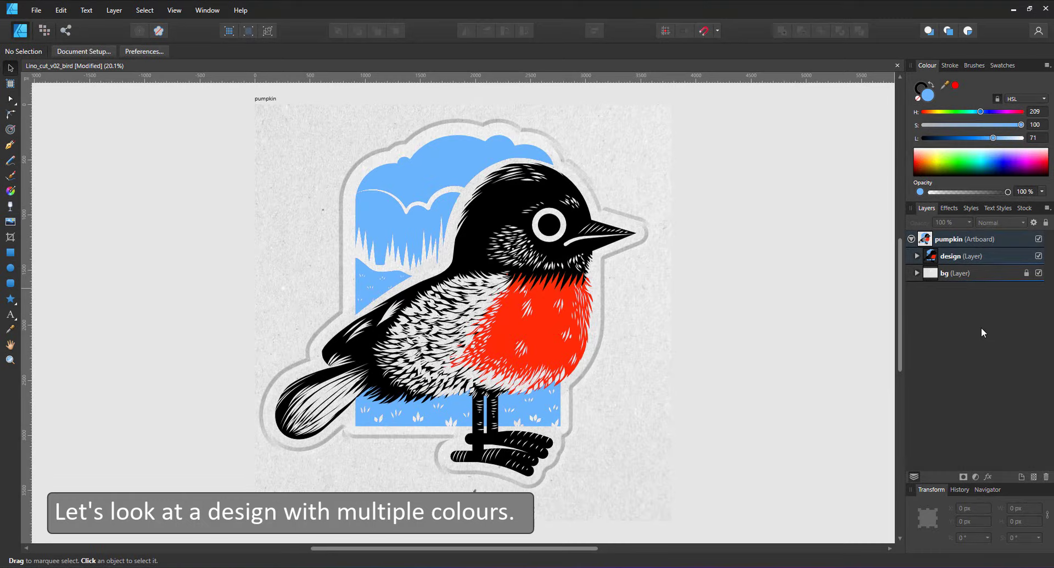
Look into the bird design's bg layer, collapse it again and expand the design layer to examine its structure.
{"action": "left_click", "coordinate": [918, 273]}
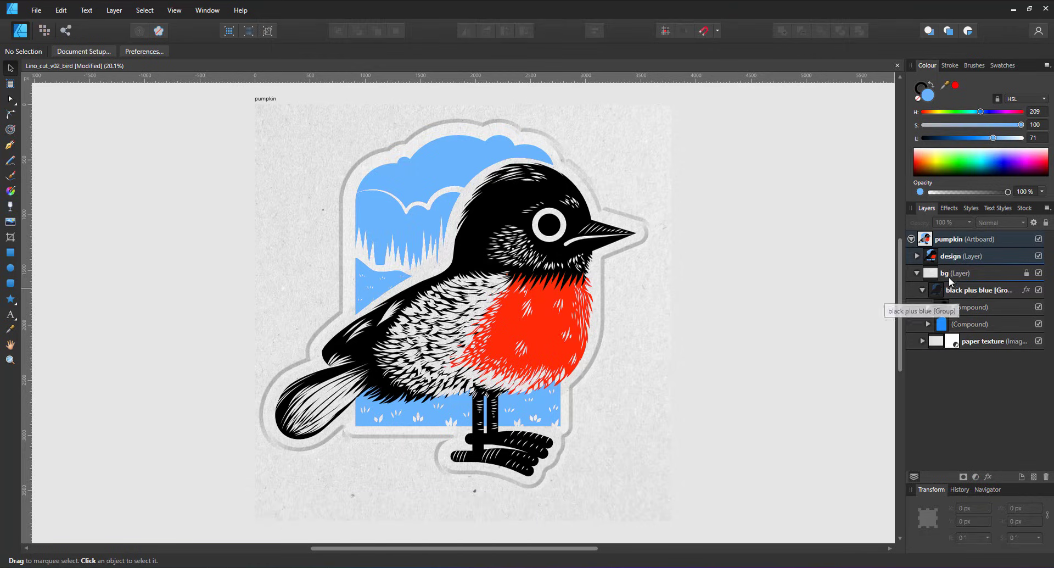
{"action": "left_click", "coordinate": [917, 272]}
{"action": "left_click", "coordinate": [944, 256]}
{"action": "left_click", "coordinate": [917, 256]}
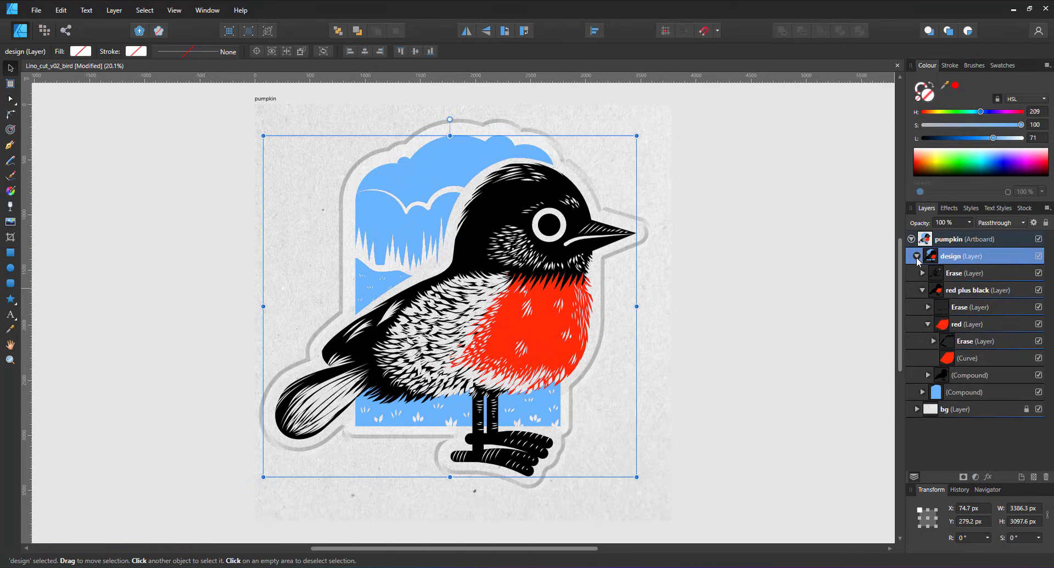
Hide and show the red layer and the red plus black layer to compare what each contributes to the bird.
{"action": "left_click", "coordinate": [976, 326]}
{"action": "left_click", "coordinate": [1039, 324]}
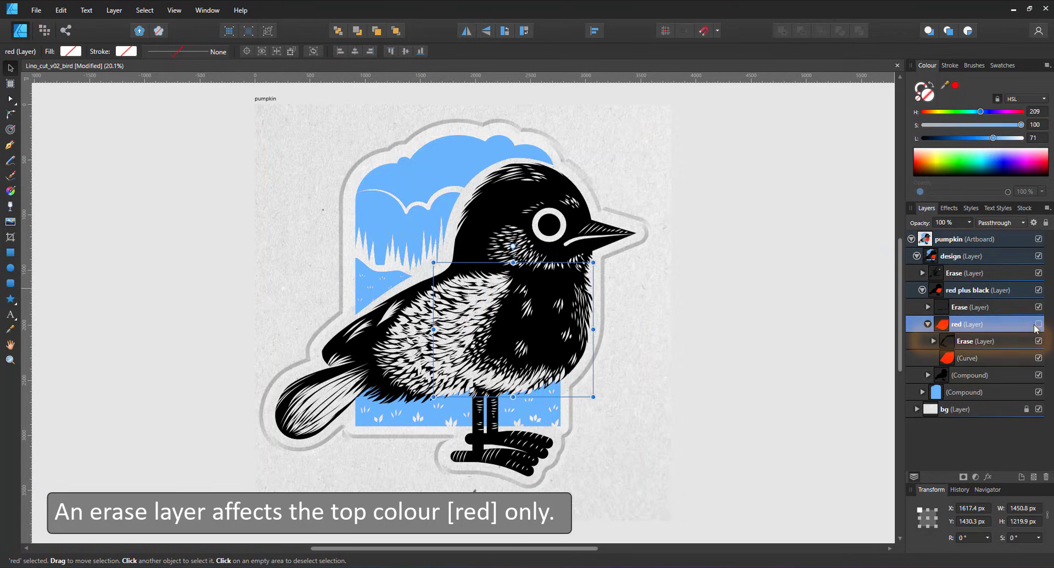
{"action": "left_click", "coordinate": [1038, 325]}
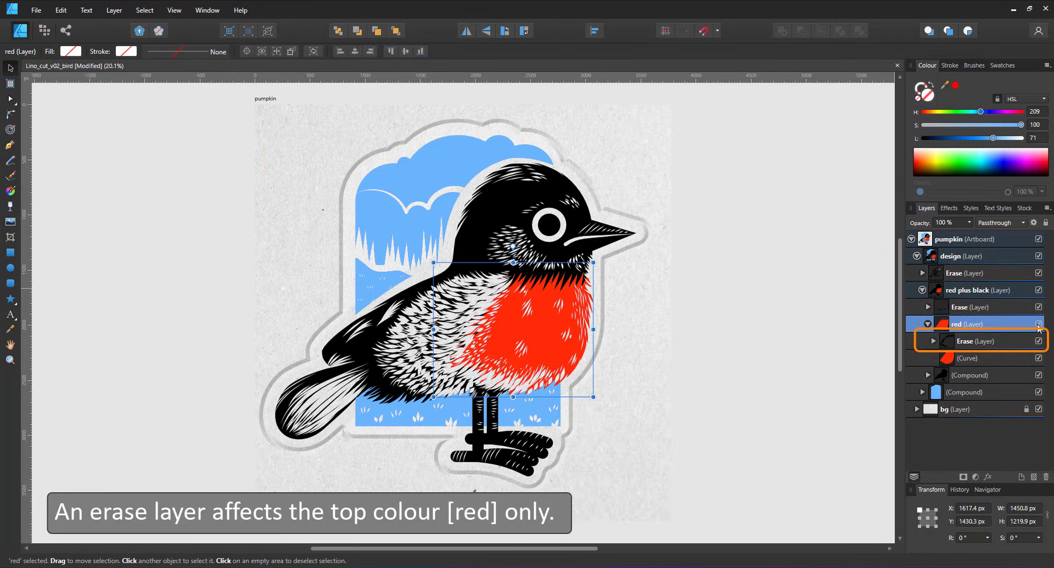
{"action": "left_click", "coordinate": [1039, 290]}
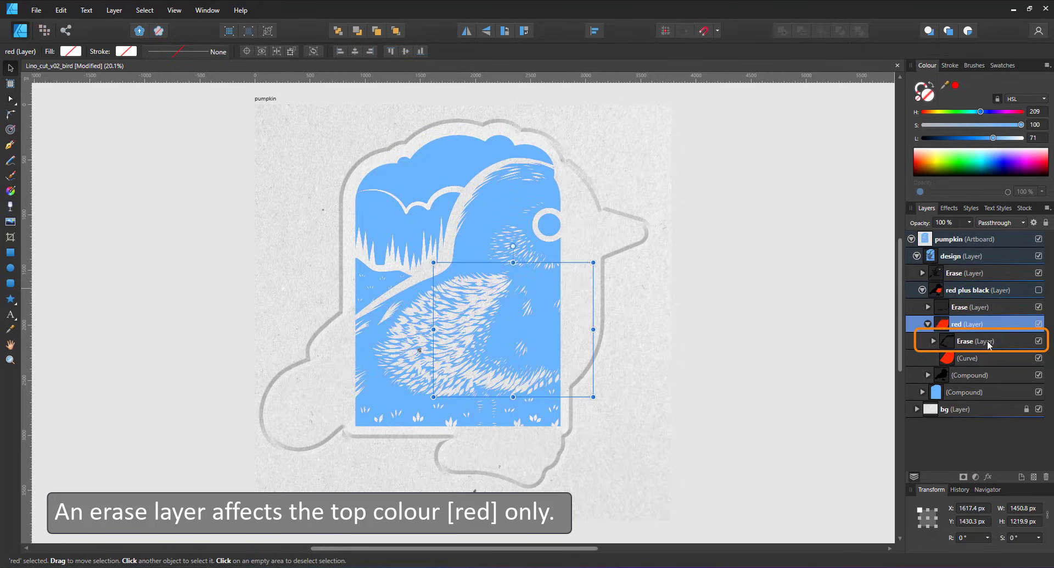
{"action": "left_click", "coordinate": [1005, 272]}
{"action": "left_click", "coordinate": [1039, 289]}
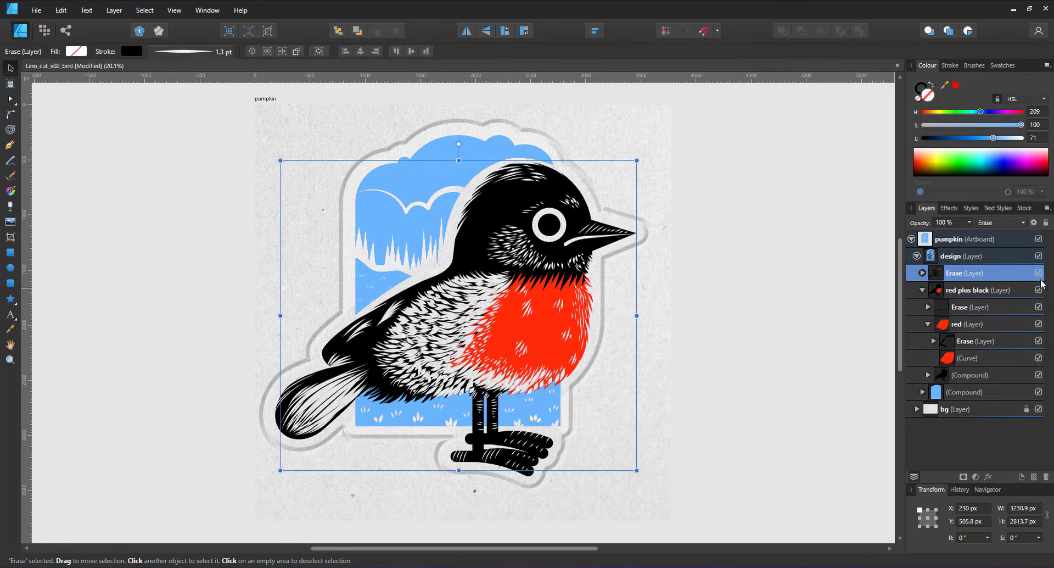
Hide all three Erase layers to view the bird's uncut colour shapes.
{"action": "left_click", "coordinate": [1039, 273]}
{"action": "left_click", "coordinate": [1038, 307]}
{"action": "left_click", "coordinate": [1039, 341]}
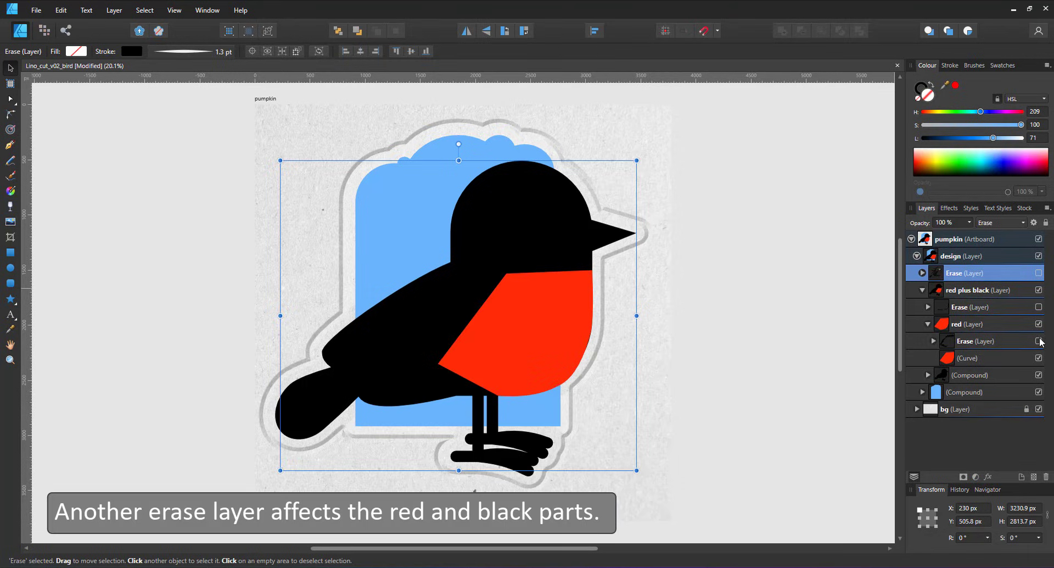
Show the three Erase layers one at a time, from the red layer's outwards, to compare which colours each cuts, and clear the selection.
{"action": "left_click", "coordinate": [1039, 341]}
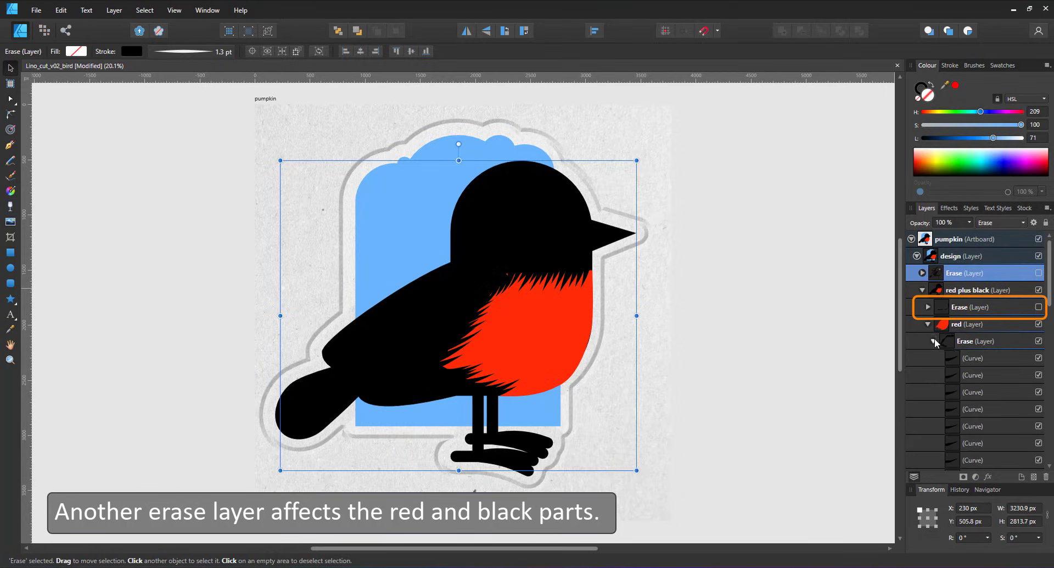
{"action": "left_click", "coordinate": [1039, 307]}
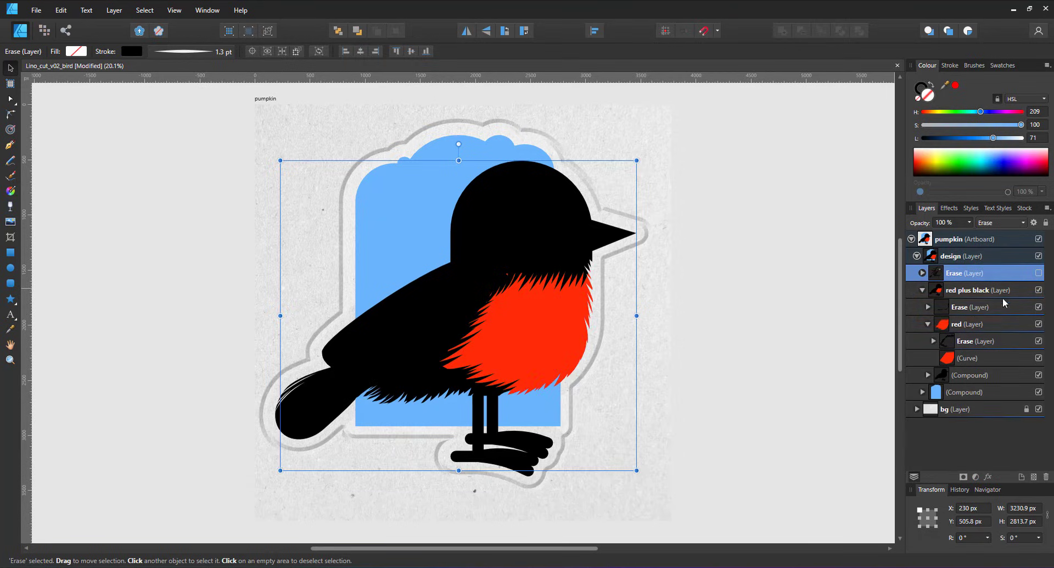
{"action": "left_click", "coordinate": [1038, 274]}
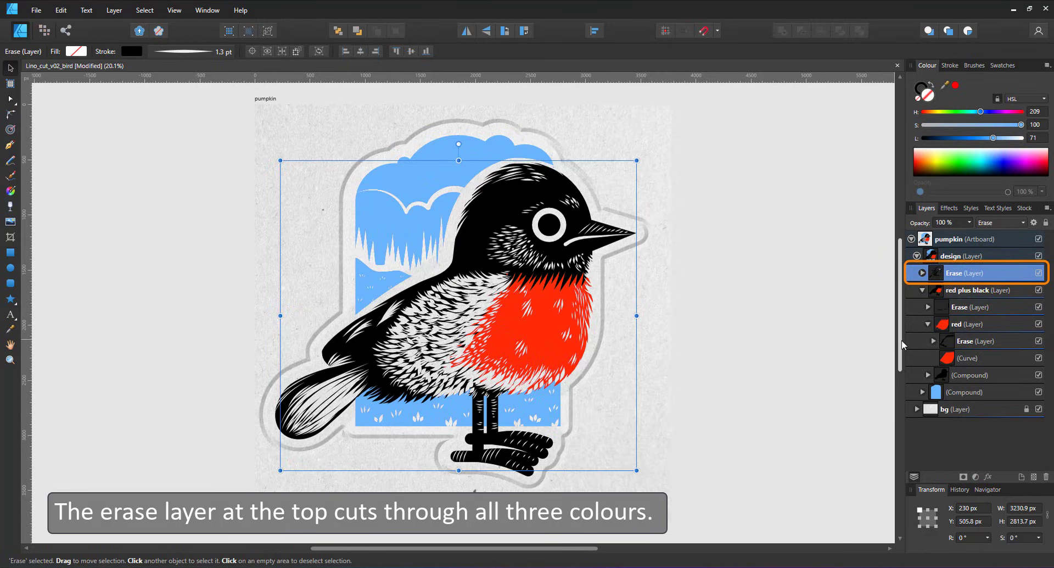
{"action": "left_click", "coordinate": [846, 345]}
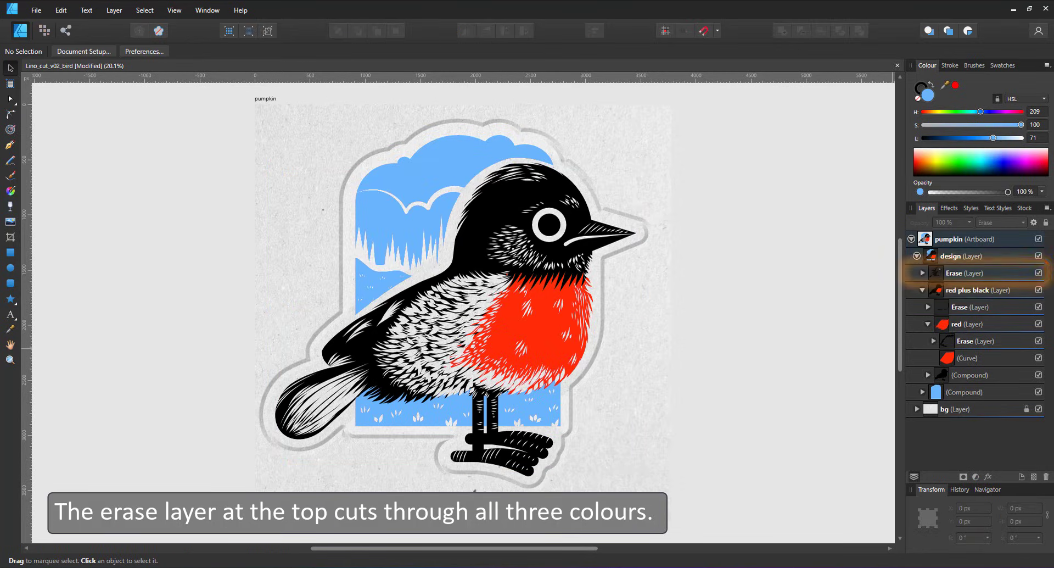